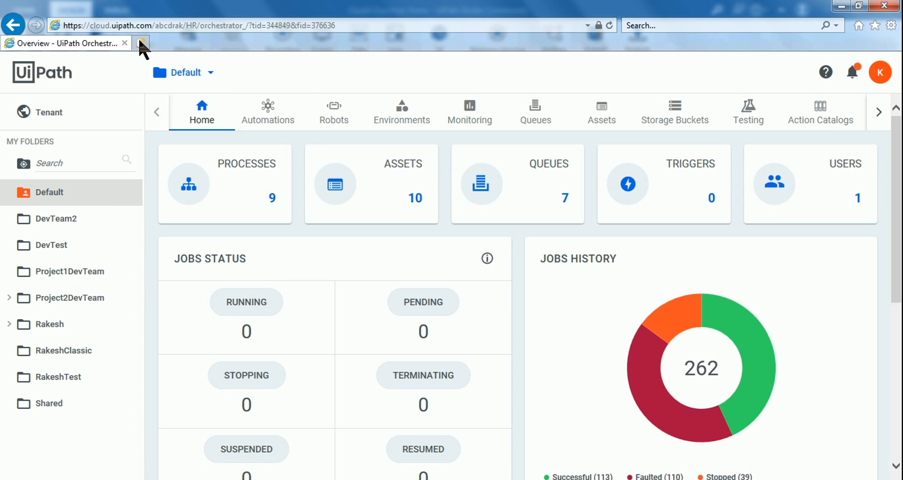
Step: Open the cloud.uipath.com home page in a new browser tab
key(ctrl+t)
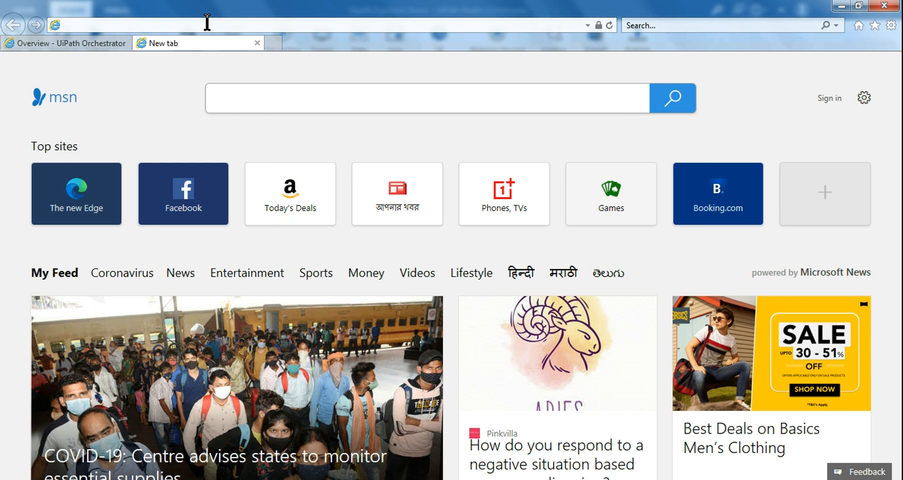
text(c)
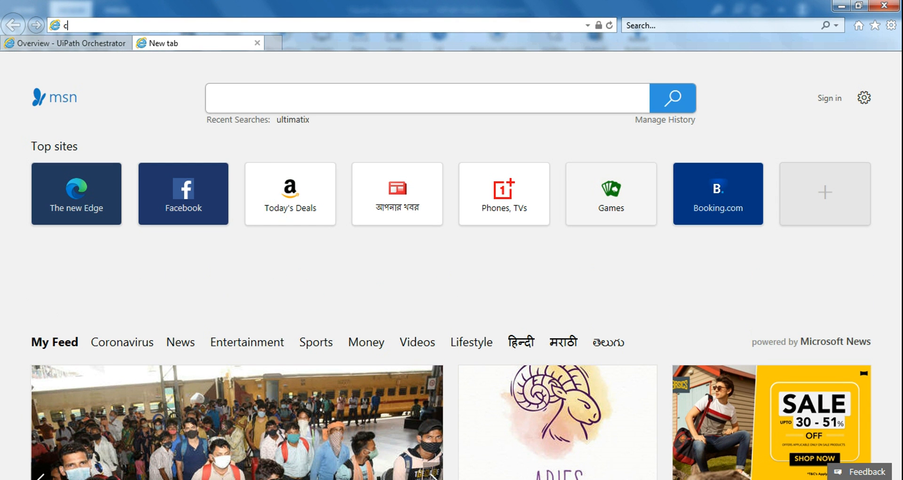
text(loud.uipath.com/)
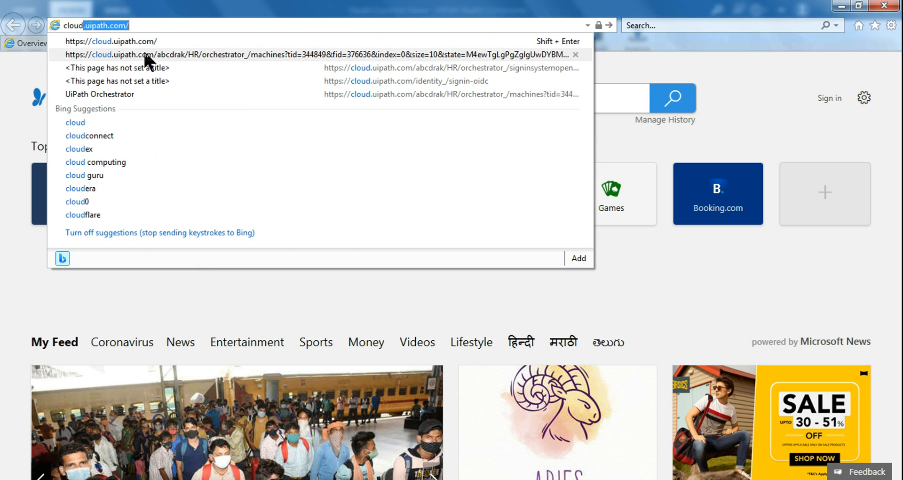
click(148, 42)
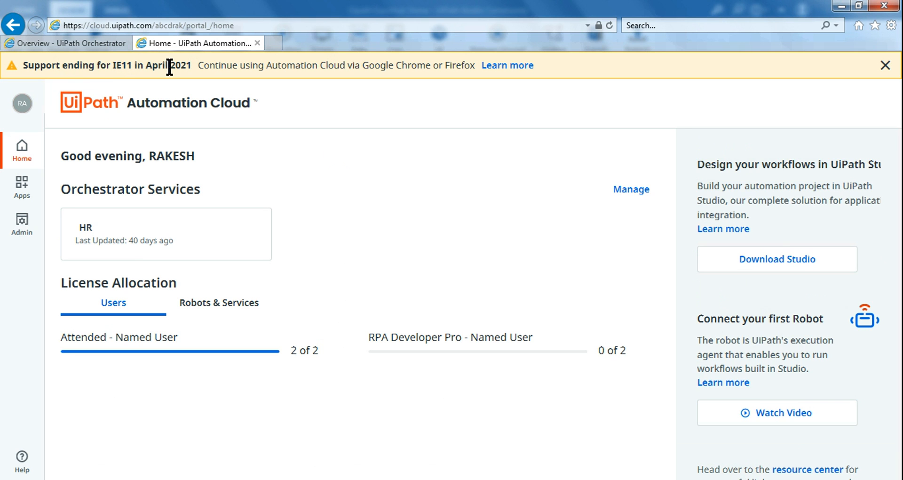
Step: Dismiss the IE11 support notice and close the older Orchestrator Overview tab
drag(24, 65, 170, 66)
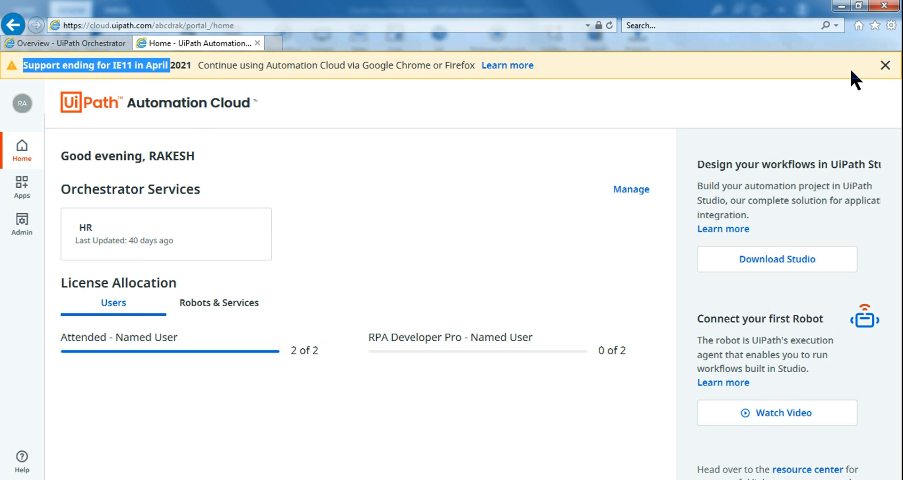
click(885, 65)
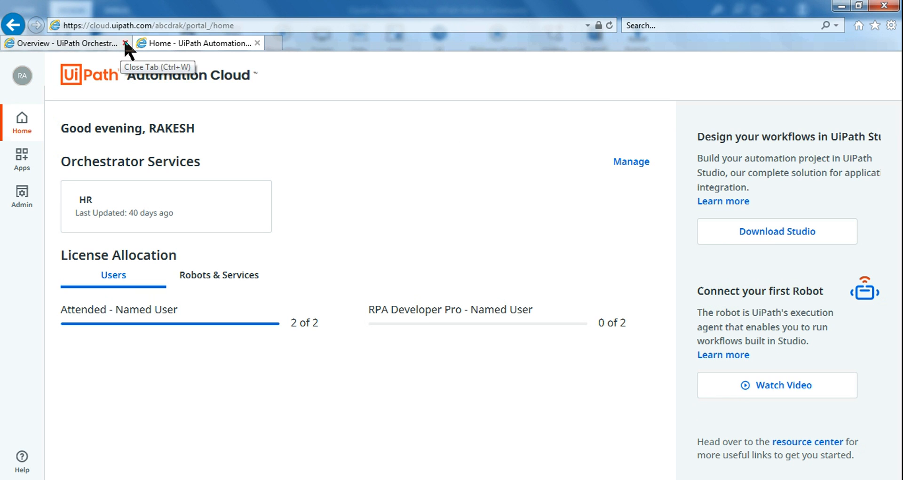
click(123, 38)
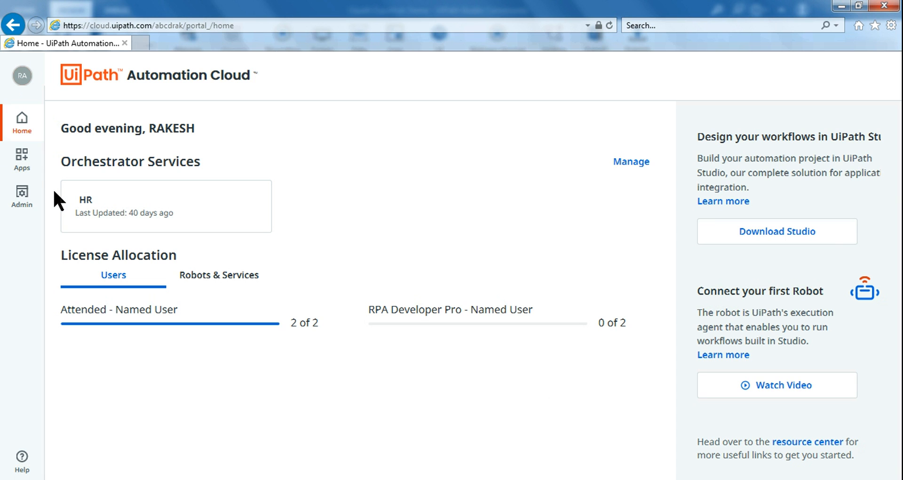
Step: Open the Tenants administration page and launch the HR tenant's Orchestrator, keeping the current Windows color scheme without further messages
click(25, 200)
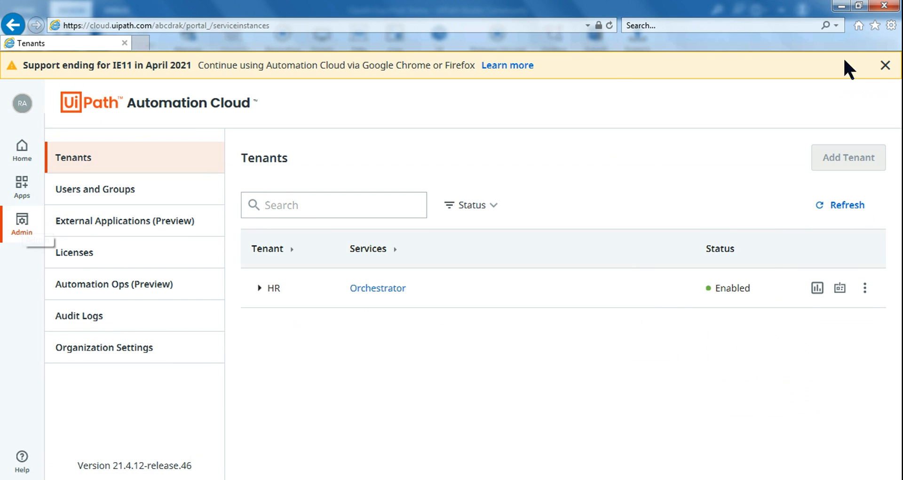
click(883, 65)
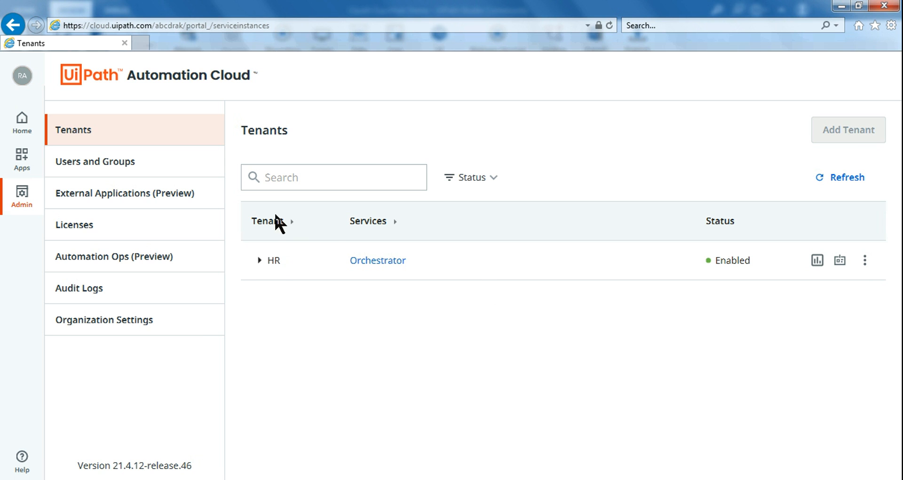
mouse_move(855, 134)
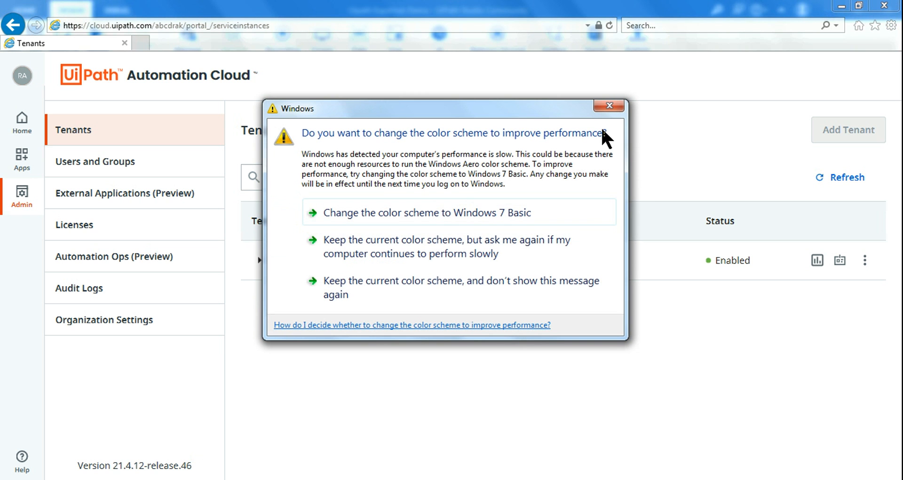
click(384, 282)
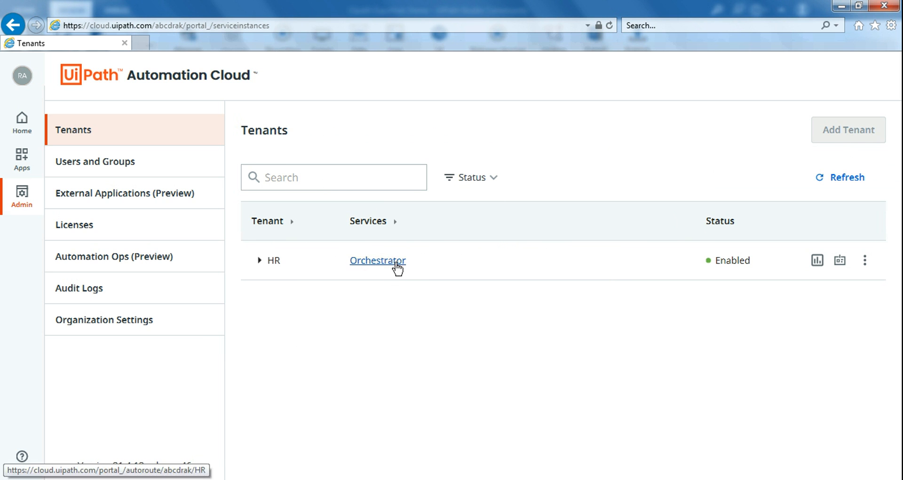
click(381, 262)
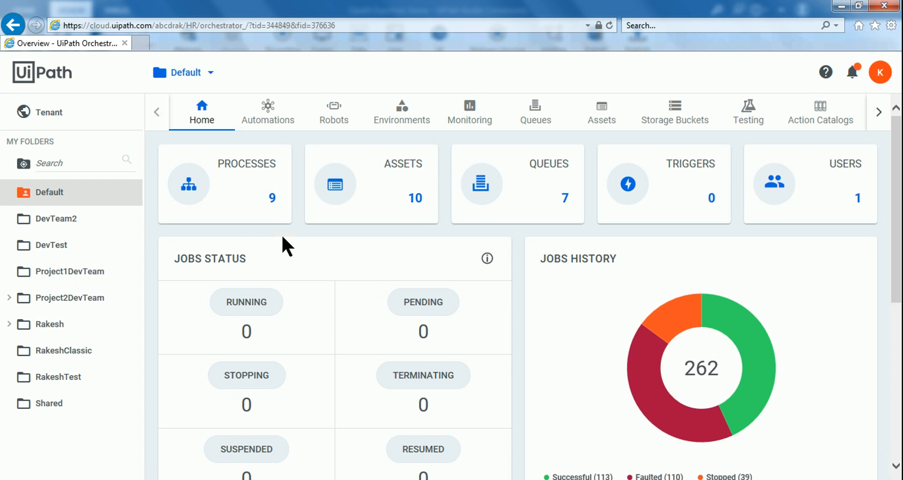
Step: Switch to UiPath Studio, search the activities for "message" and add a Message Box to the empty Main workflow
mouse_move(344, 478)
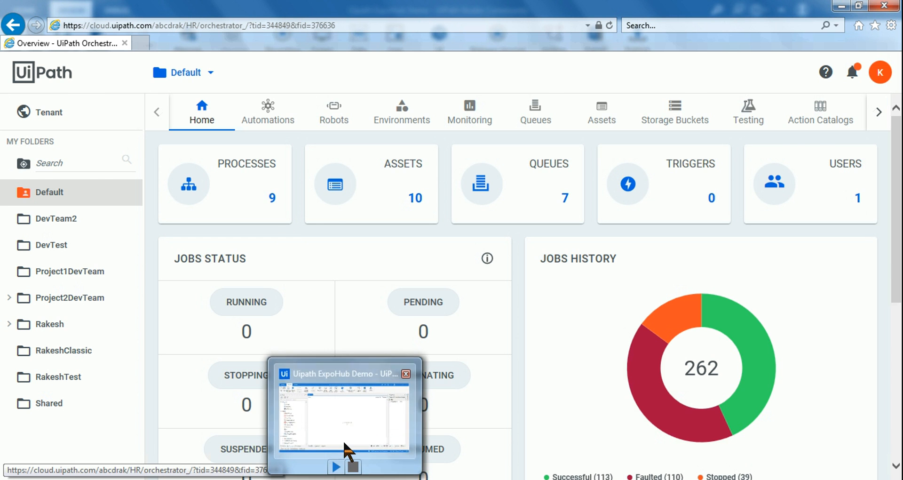
click(343, 453)
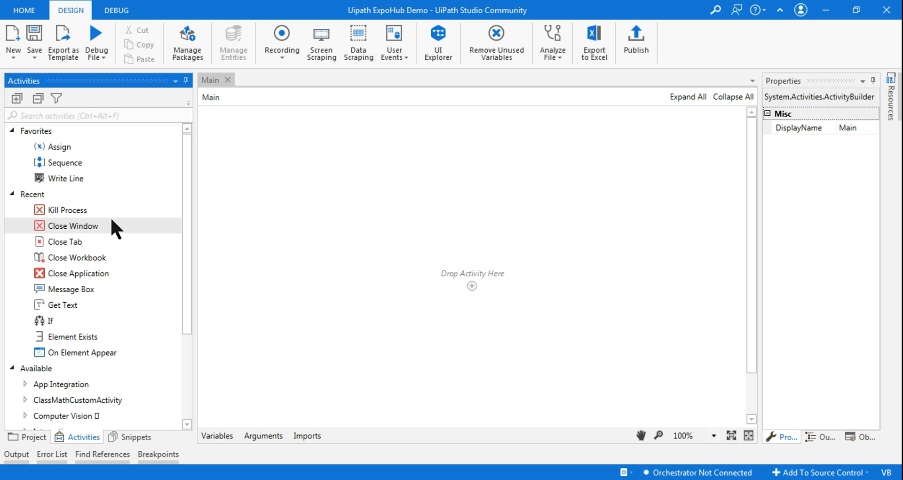
click(54, 114)
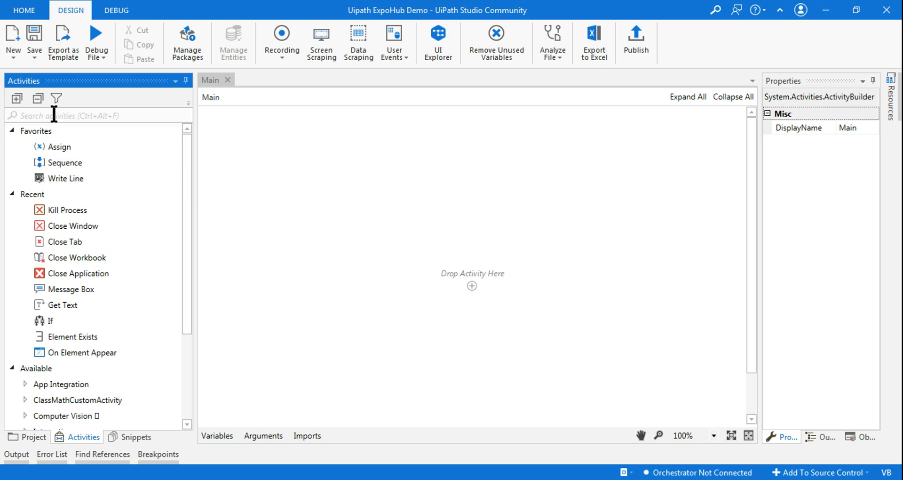
text(m)
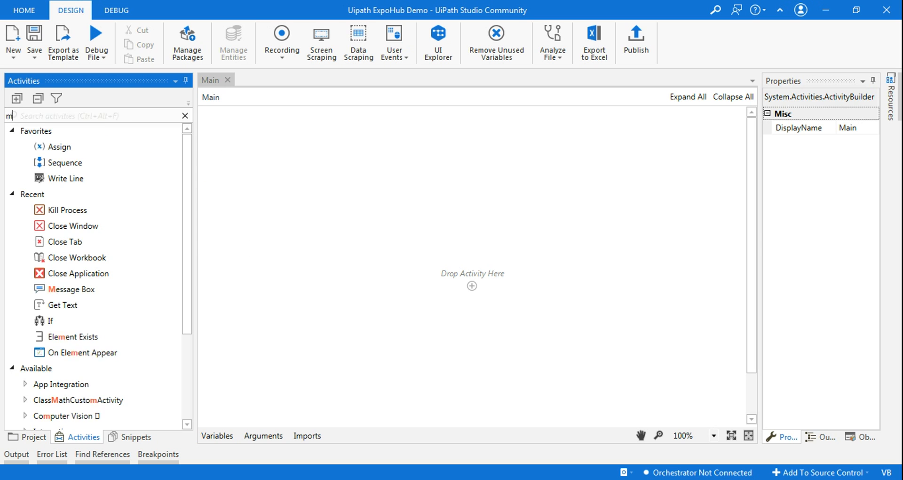
text(essage)
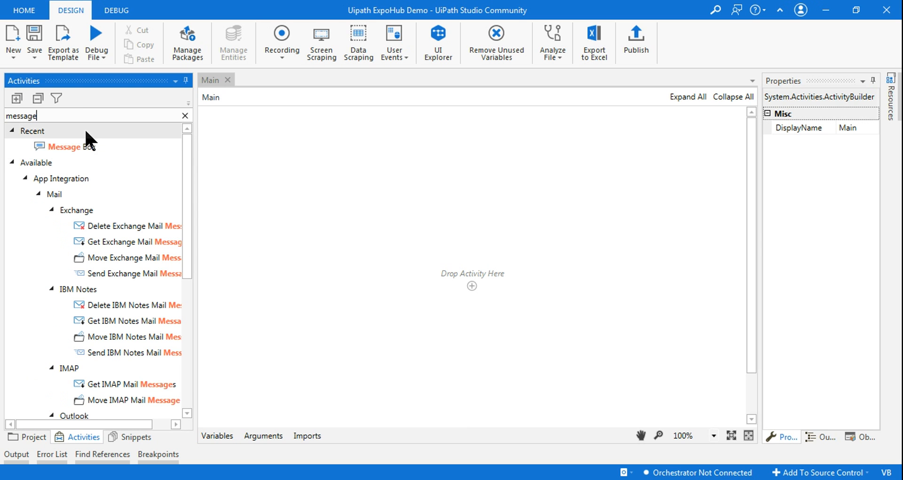
drag(79, 145, 467, 284)
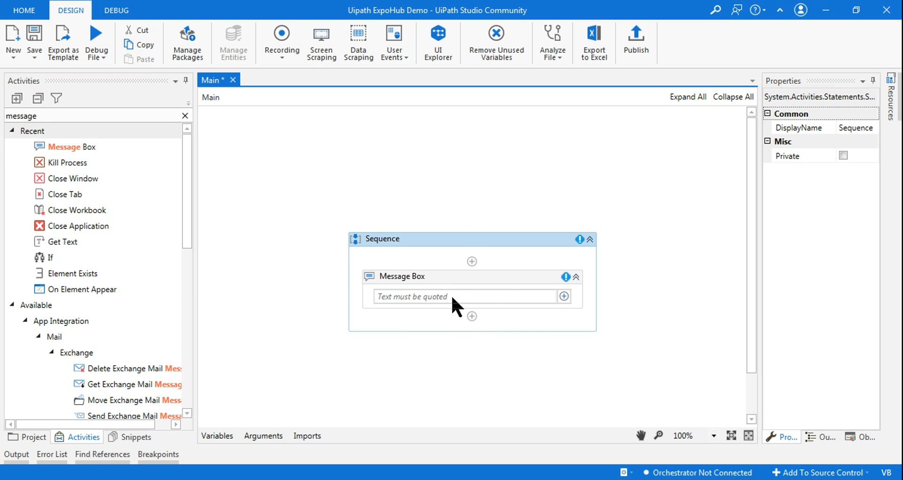
Step: Set the Message Box text to " Hello New Orchestrator"
click(432, 293)
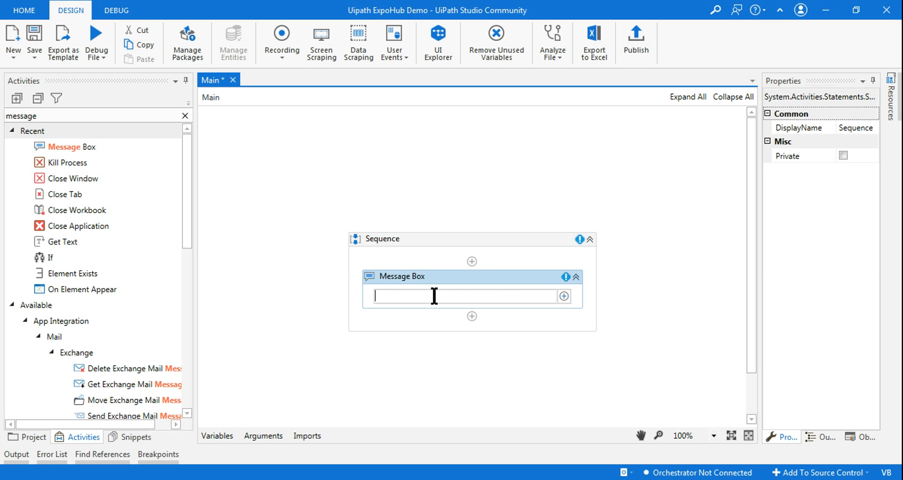
text(")
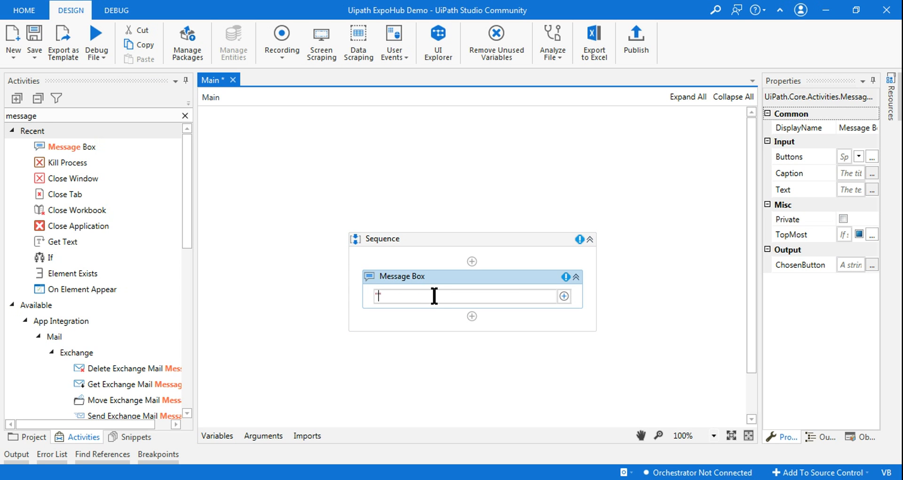
text( Hello New Orchestrator)
click(661, 354)
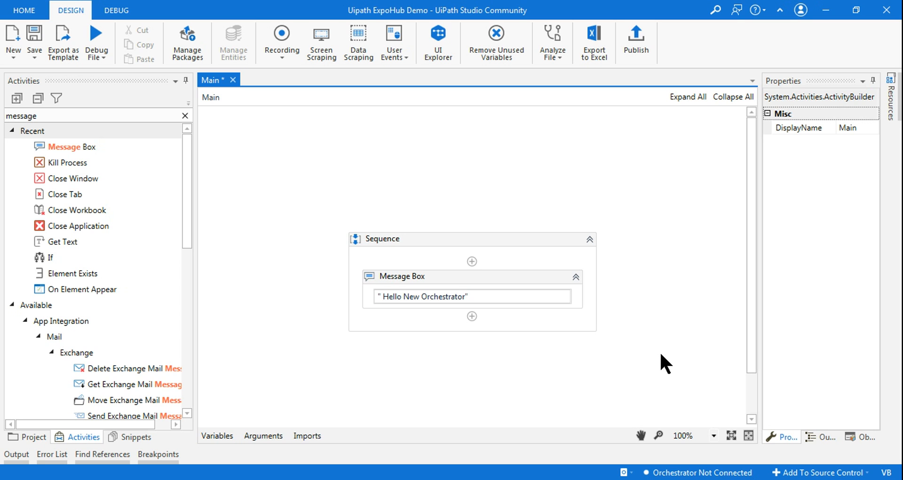
Step: Examine the package properties and the available publish destination for the process, leaving without publishing
click(640, 49)
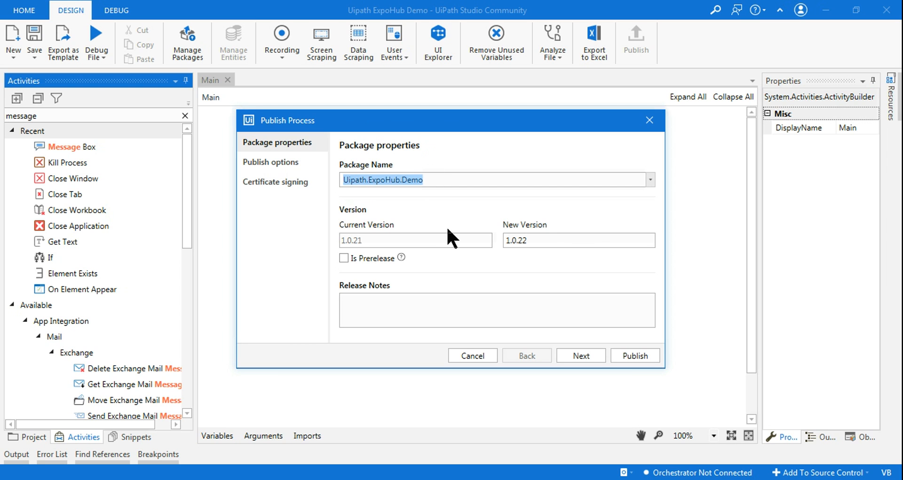
click(584, 356)
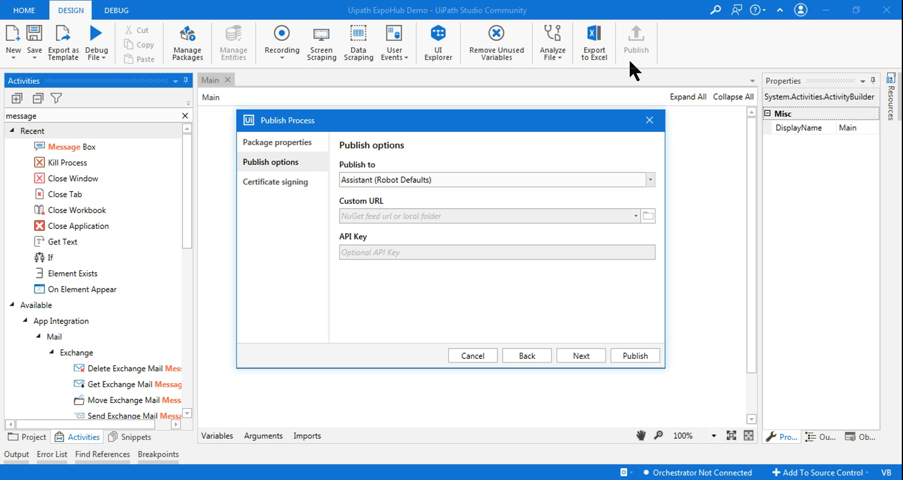
click(649, 120)
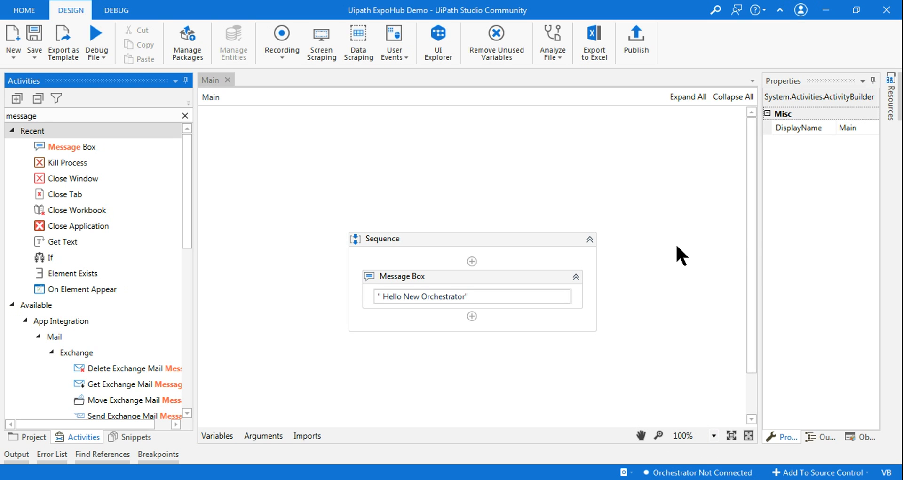
Step: Find and launch UiPath Assistant, and place its window clear of the screen's lower edge
click(14, 478)
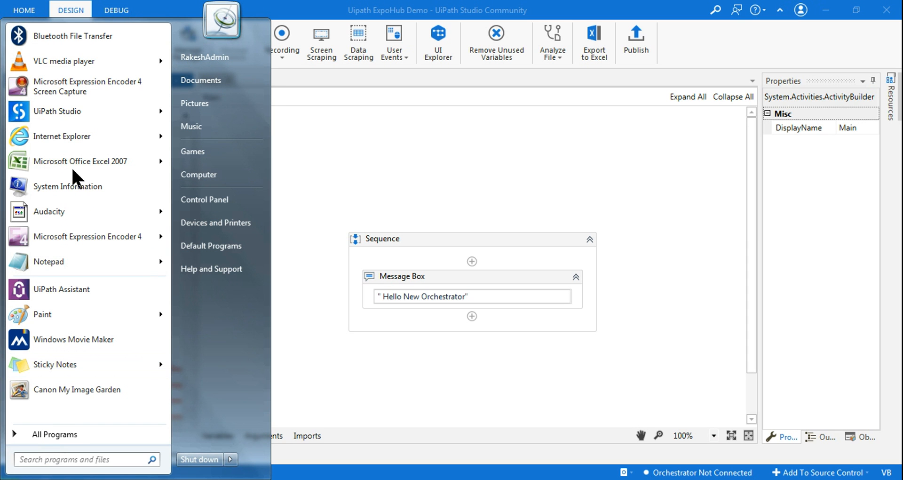
mouse_move(58, 112)
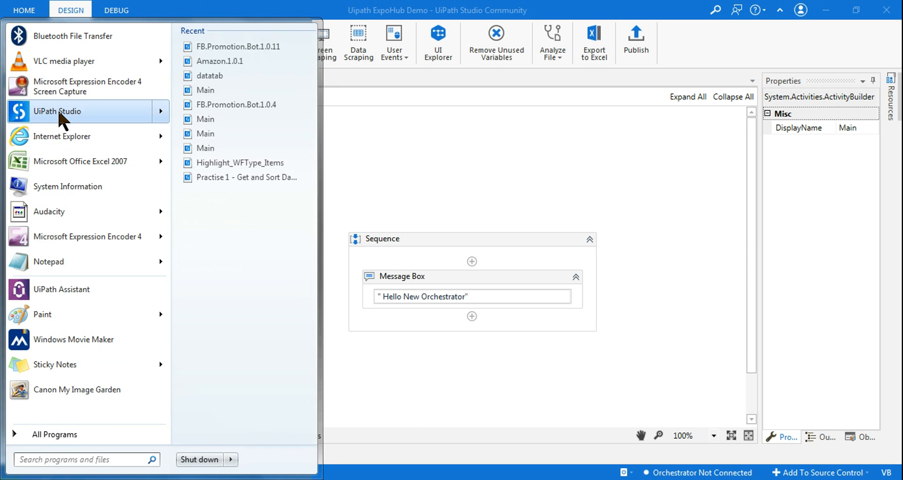
click(67, 459)
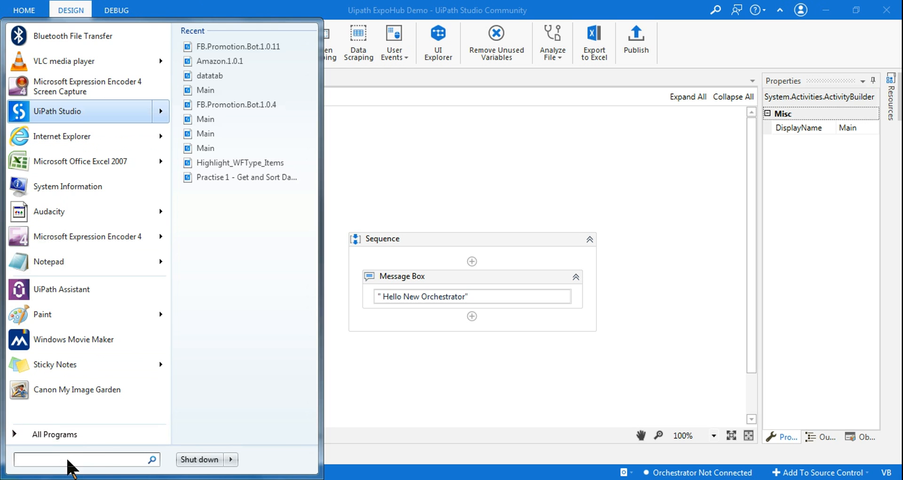
text(uipath ass)
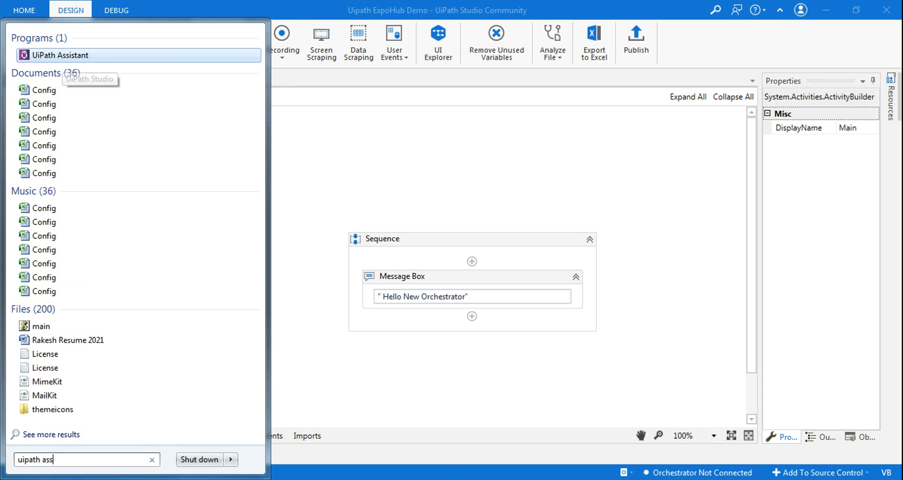
click(63, 57)
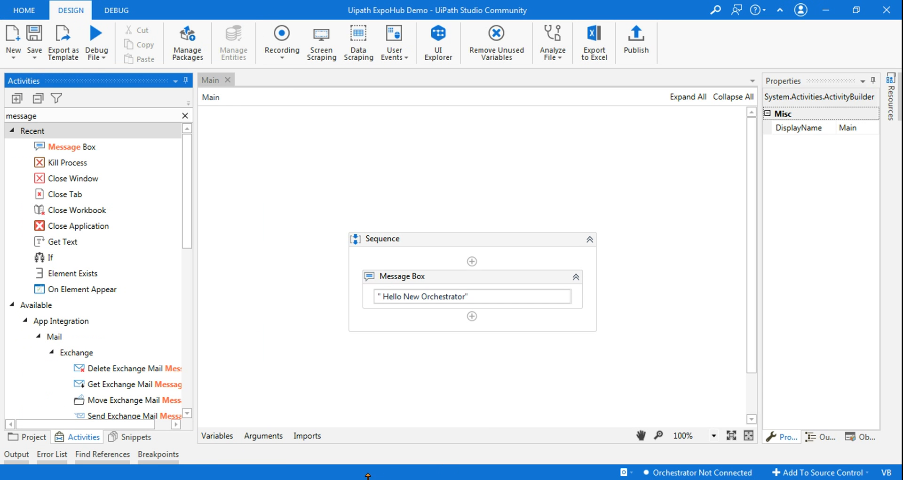
click(343, 423)
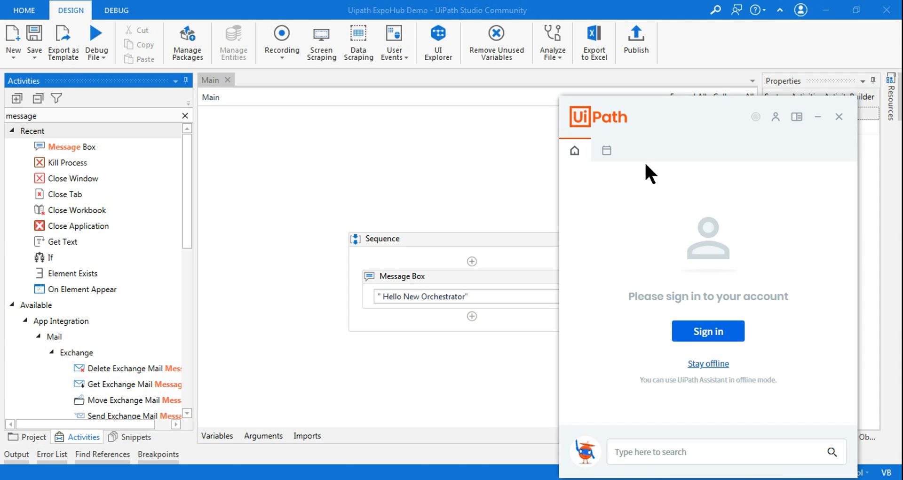
drag(729, 114, 697, 80)
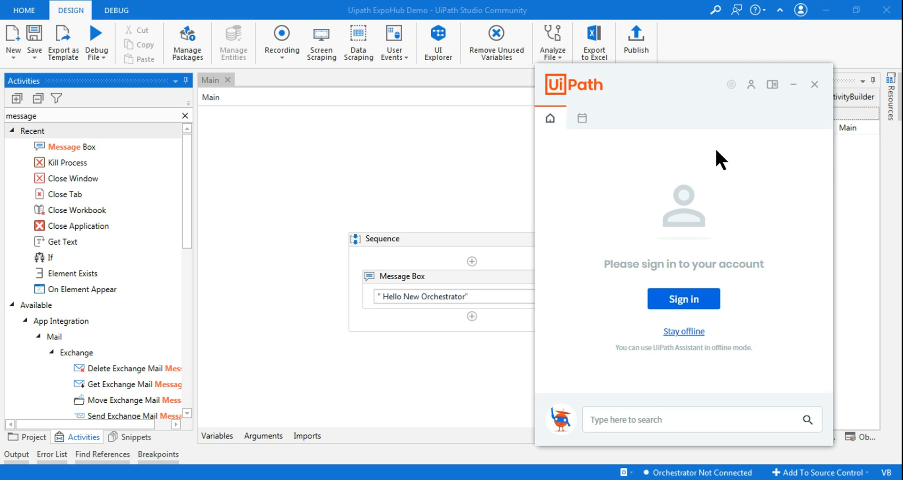
Step: Open the UiPath Assistant preferences and move their window aside over the Studio workspace
click(750, 88)
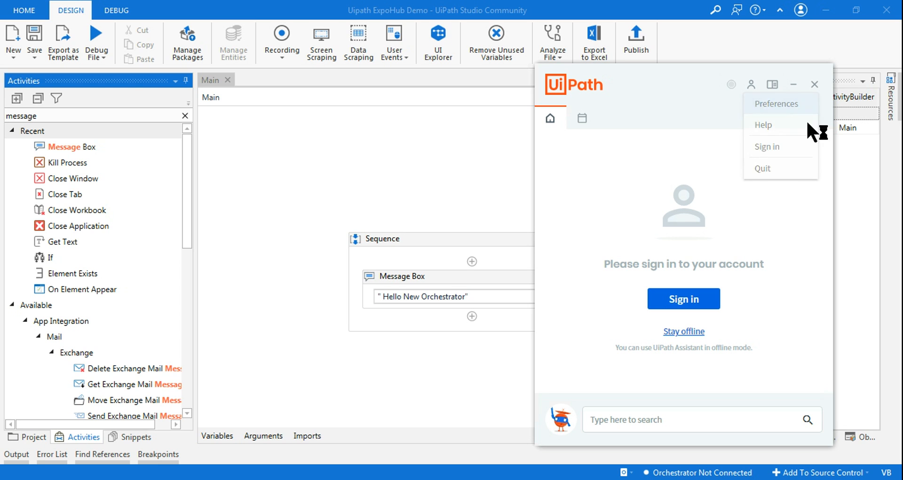
click(799, 107)
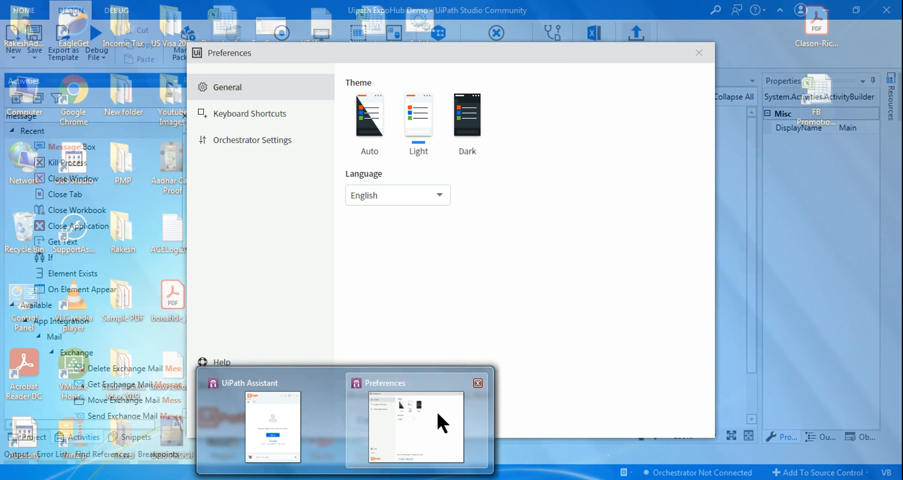
click(437, 410)
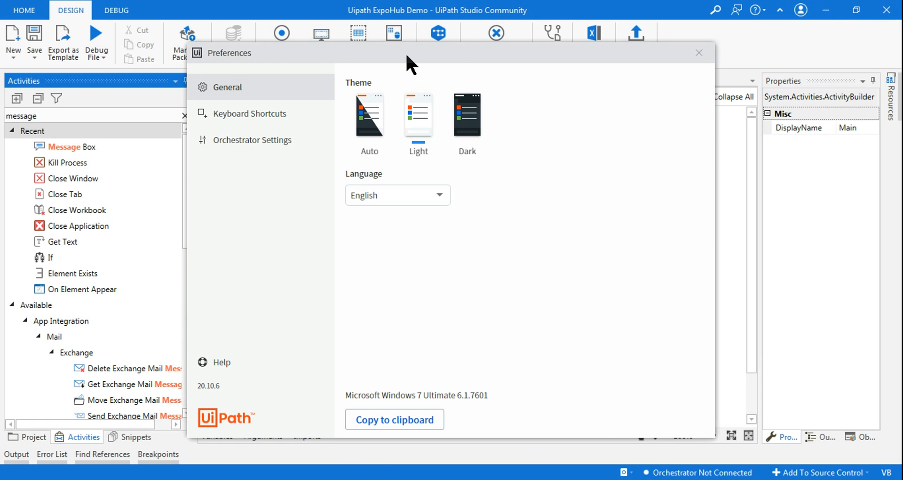
drag(335, 61, 451, 65)
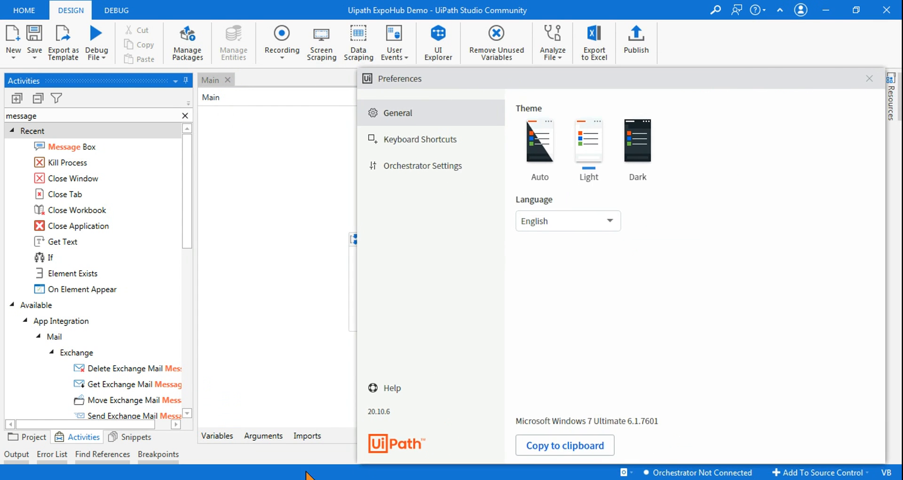
Step: Place the Assistant window beside the preferences and set the Orchestrator connection type to Machine Key
click(293, 438)
drag(685, 113, 207, 106)
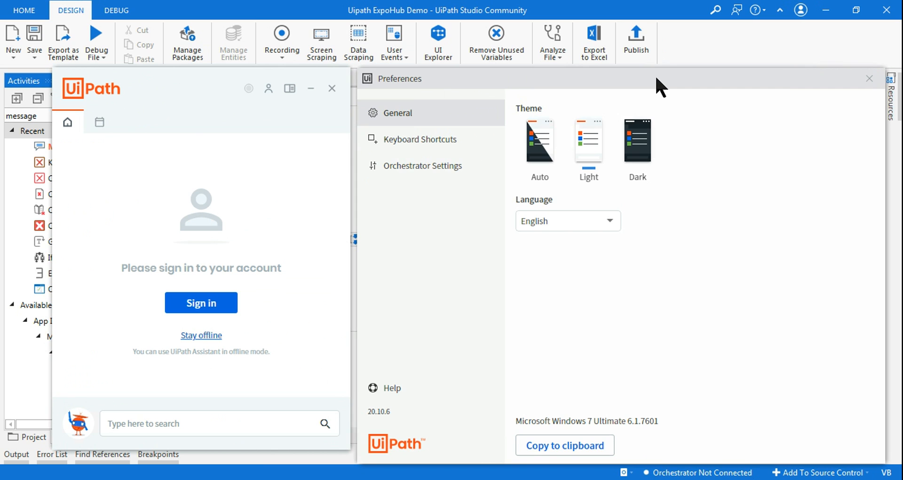
click(431, 176)
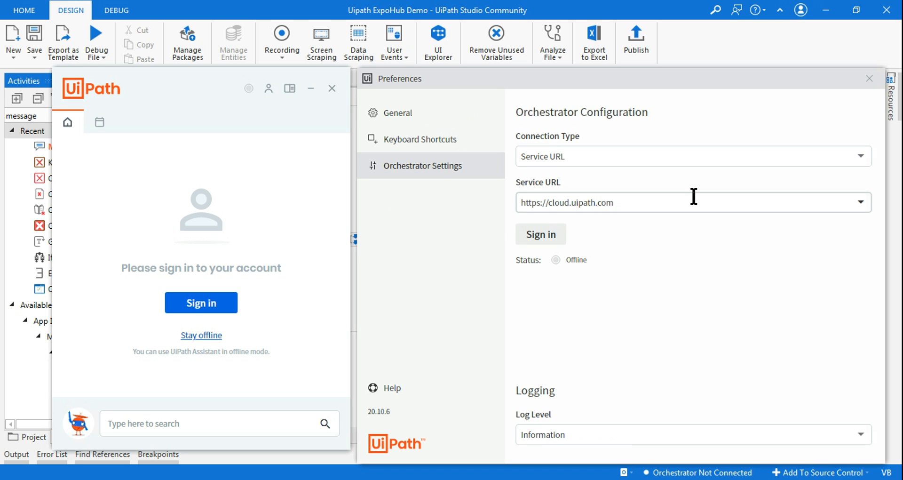
click(860, 160)
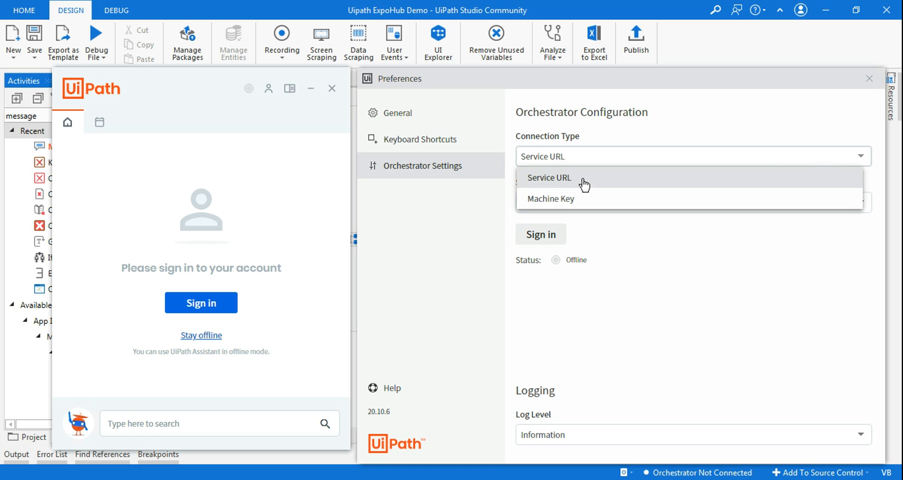
click(565, 205)
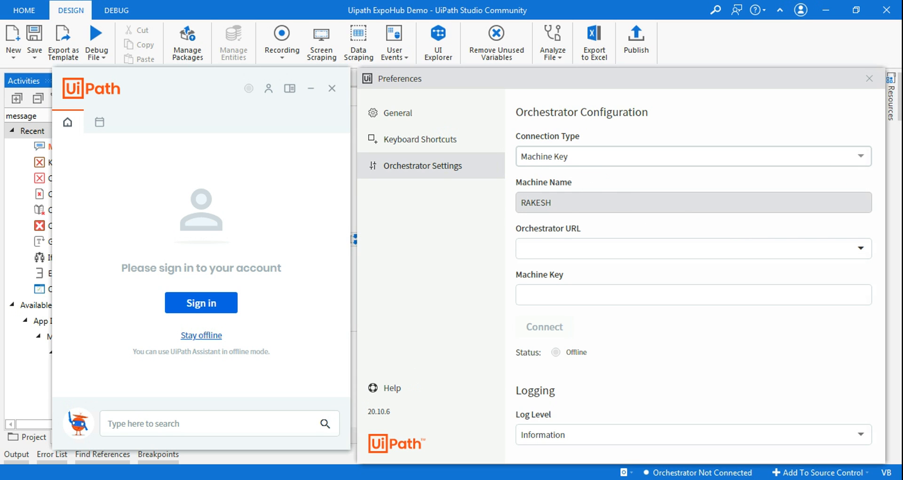
Step: Switch to the cloud Orchestrator in Internet Explorer and start adding a standard machine to the HR tenant
click(305, 444)
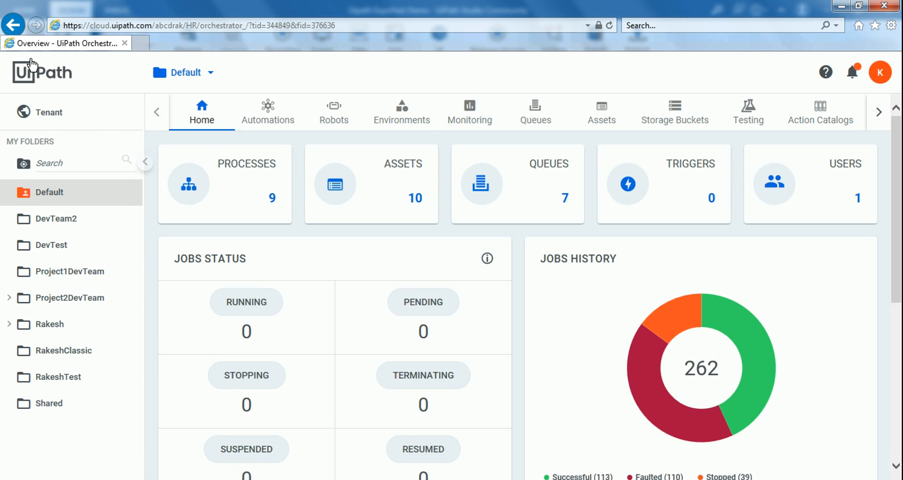
click(53, 117)
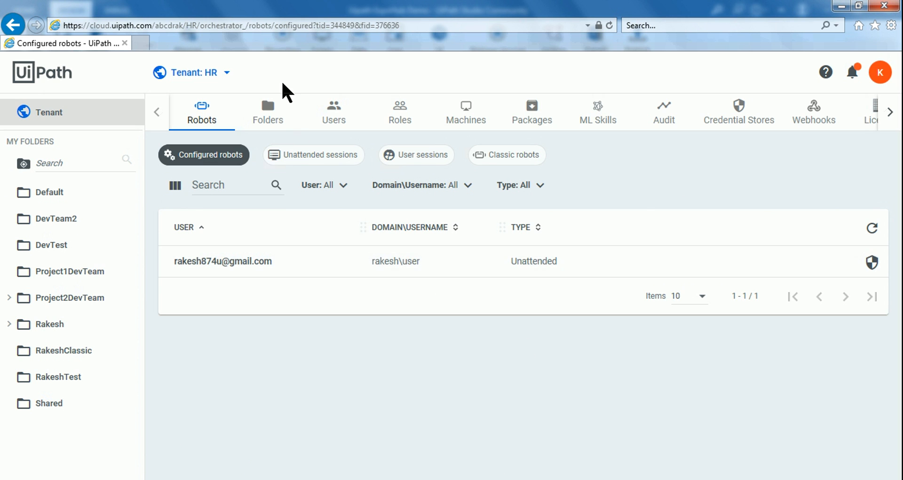
click(467, 120)
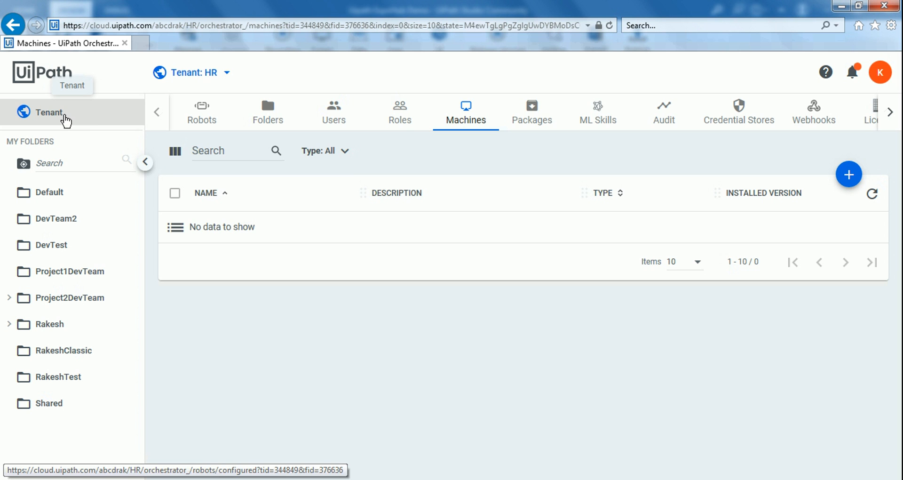
click(465, 121)
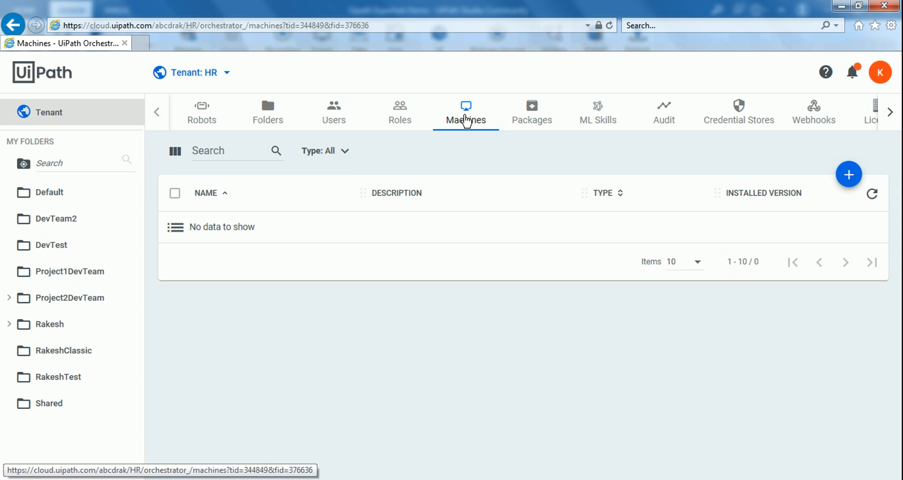
click(849, 175)
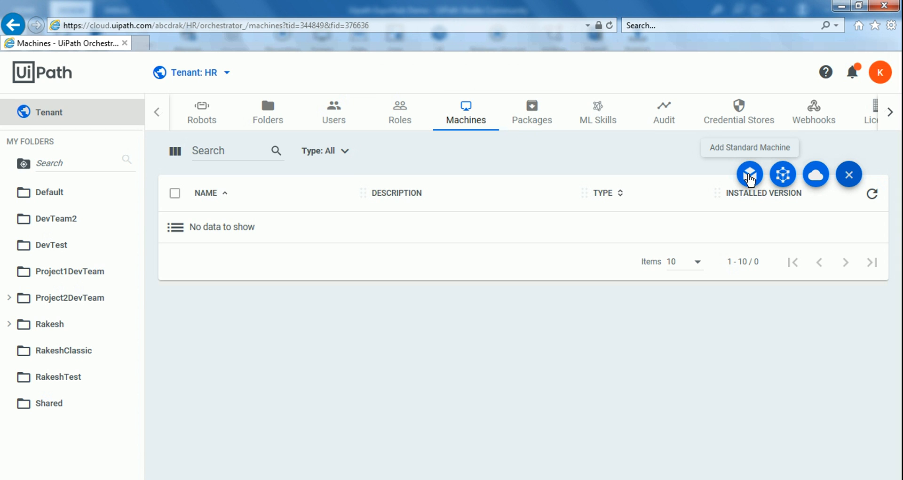
click(750, 176)
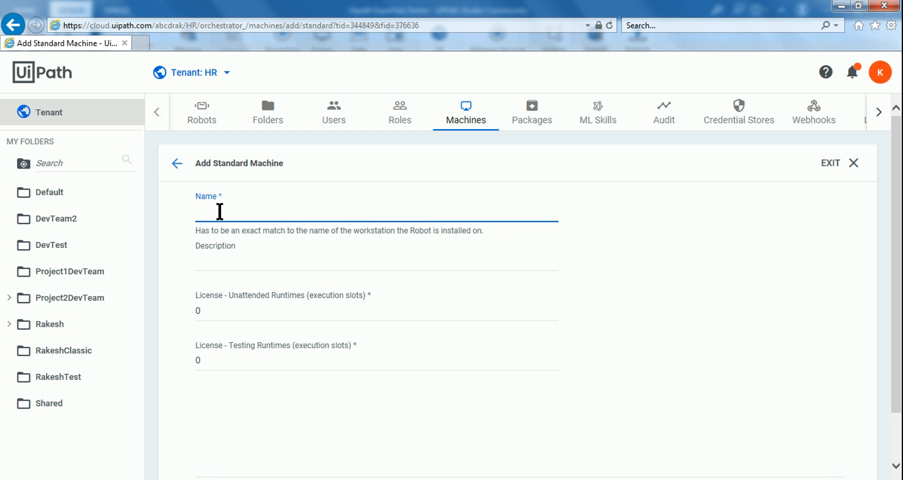
Step: Look up the machine name in the UiPath Assistant preferences and enter it as the new standard machine's name
mouse_move(348, 431)
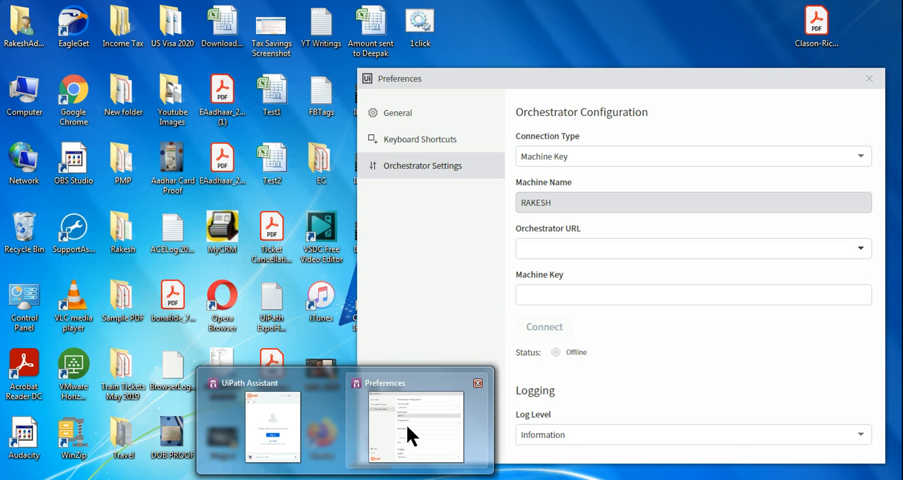
click(405, 423)
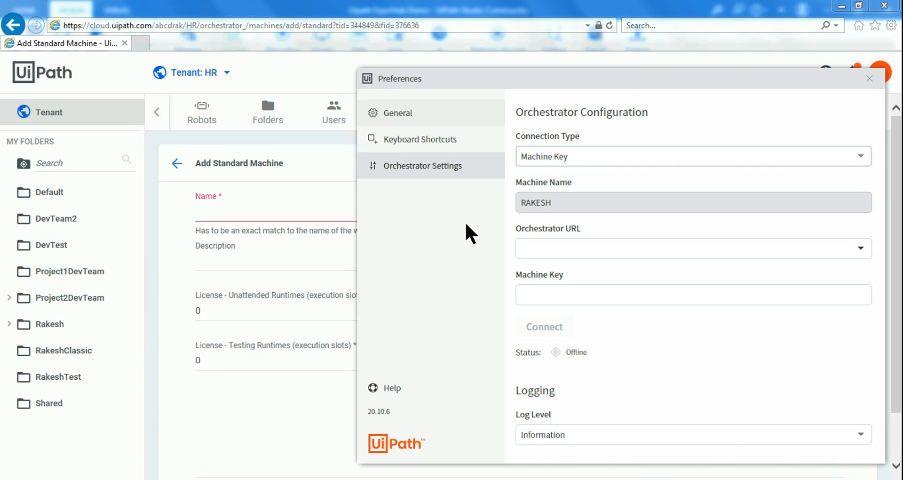
mouse_move(630, 85)
mouse_down()
mouse_move(641, 114)
mouse_move(632, 98)
mouse_up()
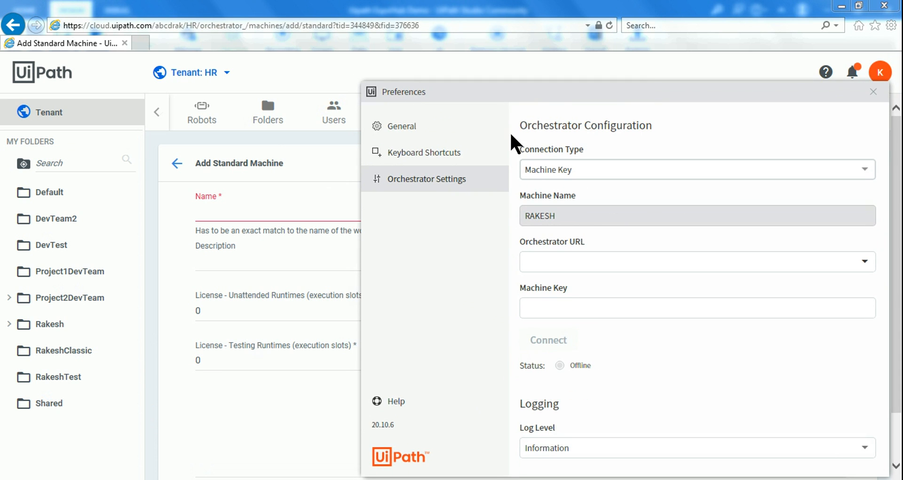
drag(556, 95, 574, 102)
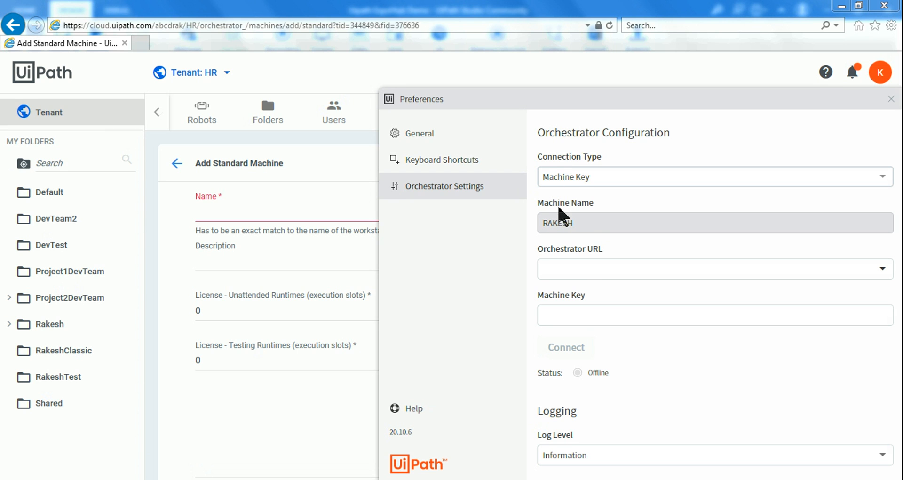
double_click(543, 225)
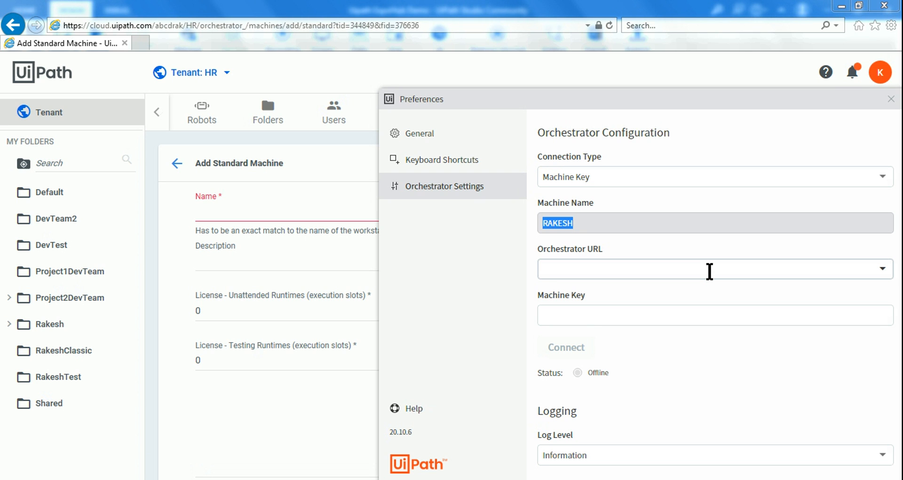
drag(638, 100, 557, 99)
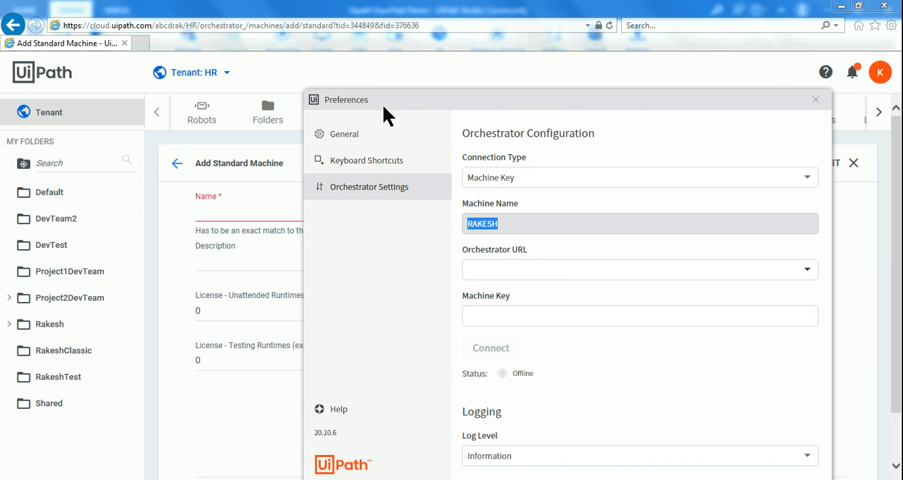
click(209, 215)
text(RAKESH)
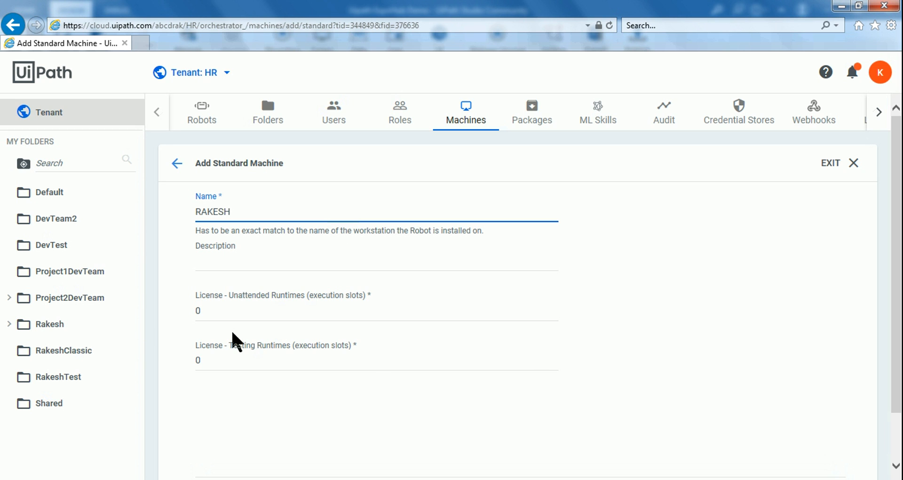
Step: Set the machine's unattended runtimes to 1 and create the standard machine
click(273, 313)
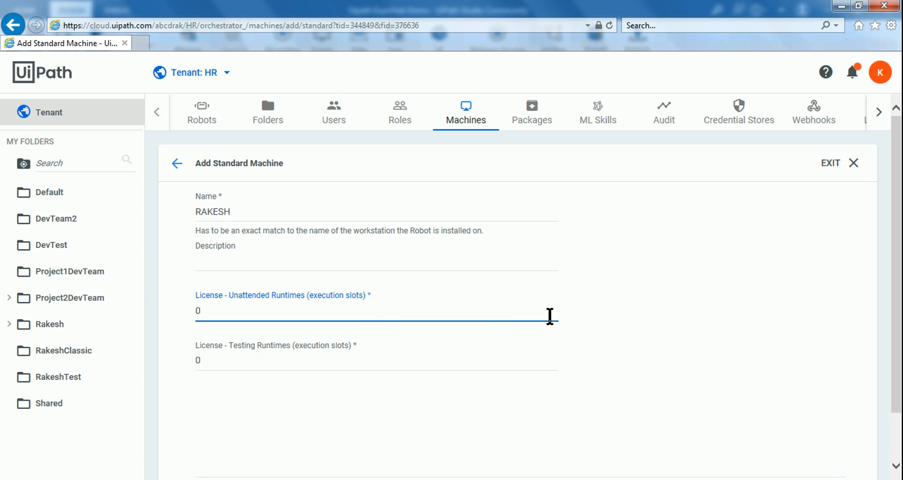
click(221, 357)
click(247, 311)
key(BackSpace)
text(1)
click(418, 405)
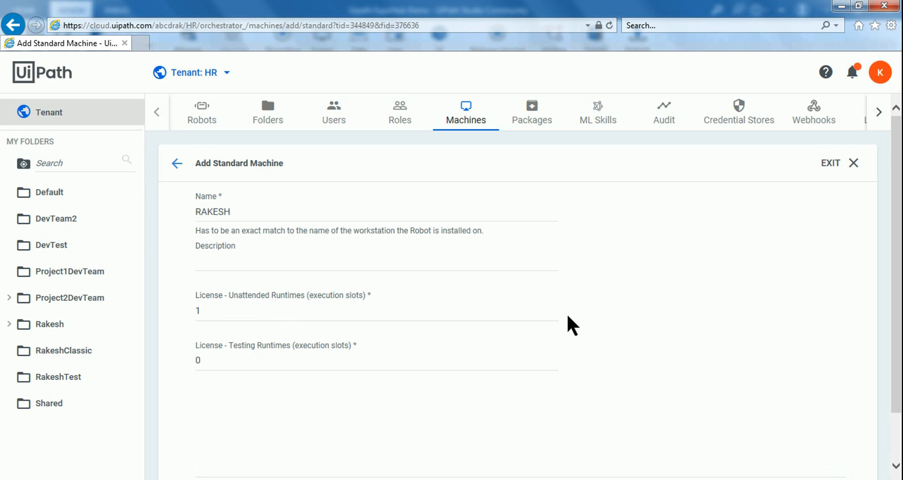
scroll(570, 311, down, 1)
click(308, 441)
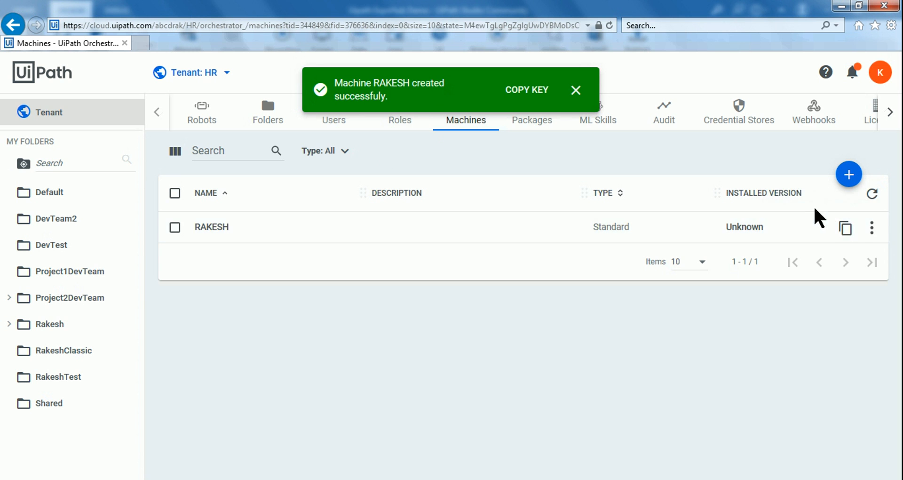
Step: Copy the new machine's key from Orchestrator, allowing clipboard access, and paste it as the Machine Key in the Assistant preferences
click(846, 229)
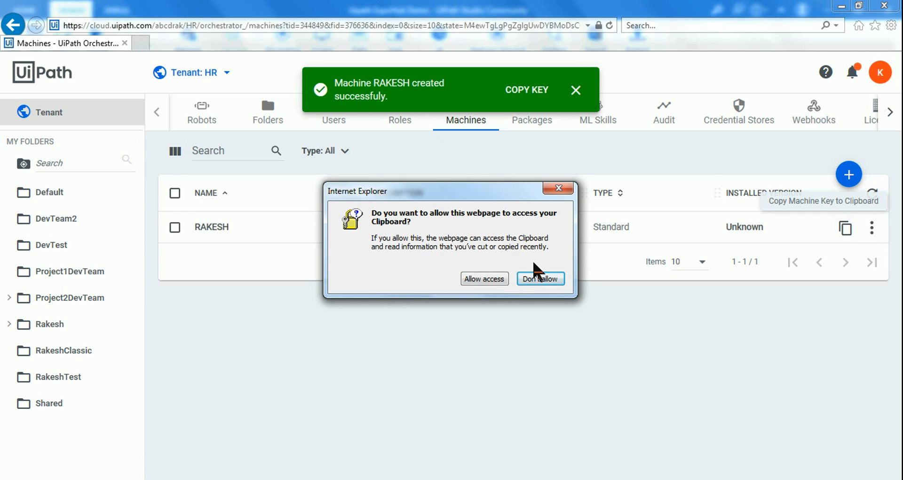
click(489, 278)
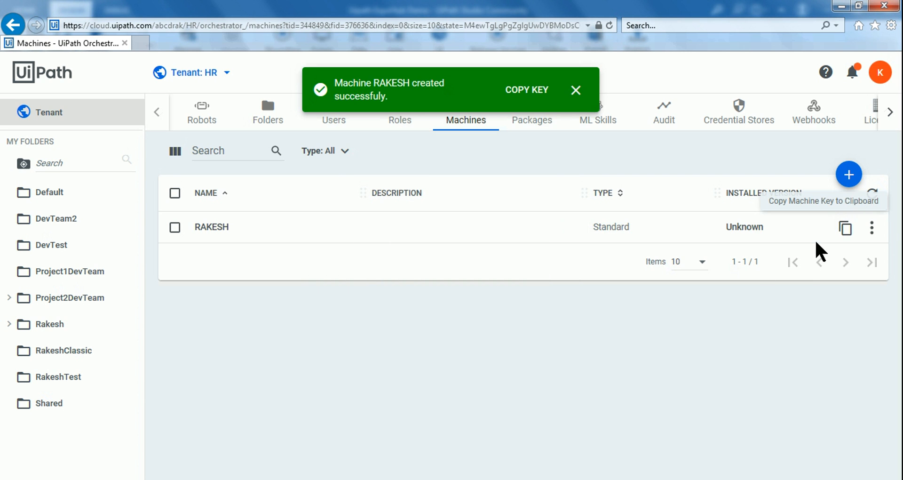
click(845, 228)
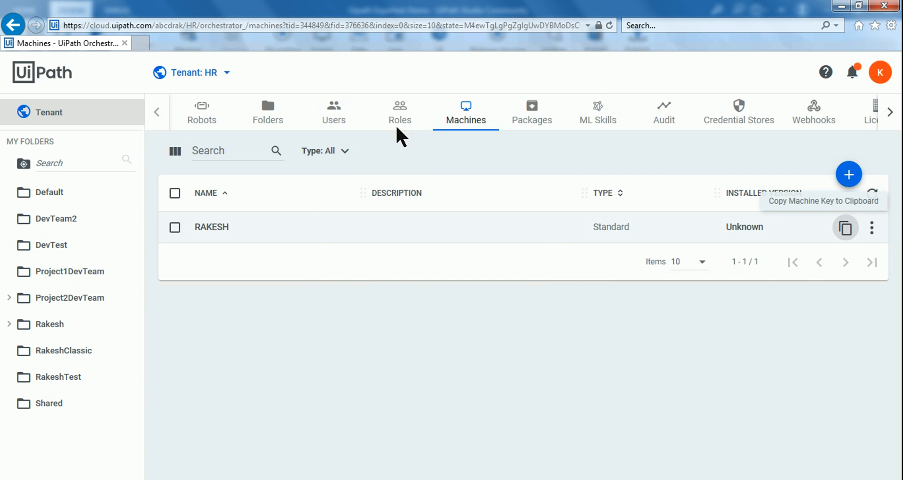
mouse_move(375, 477)
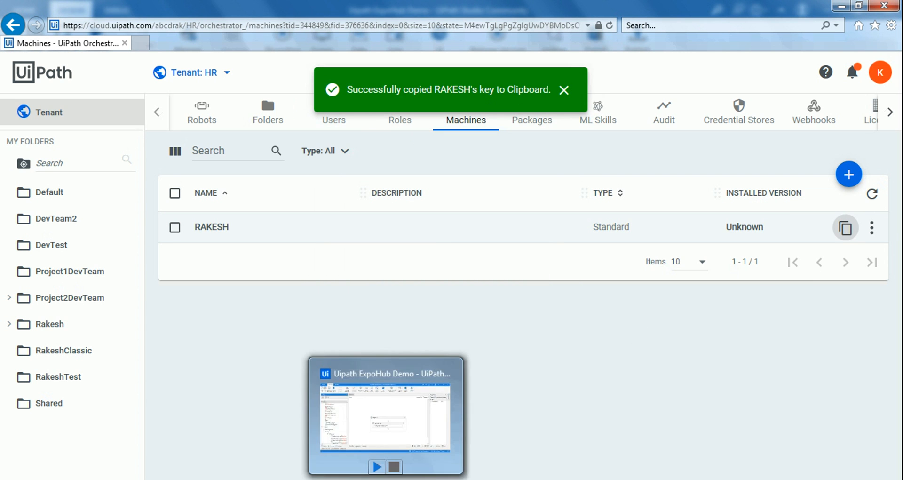
click(393, 440)
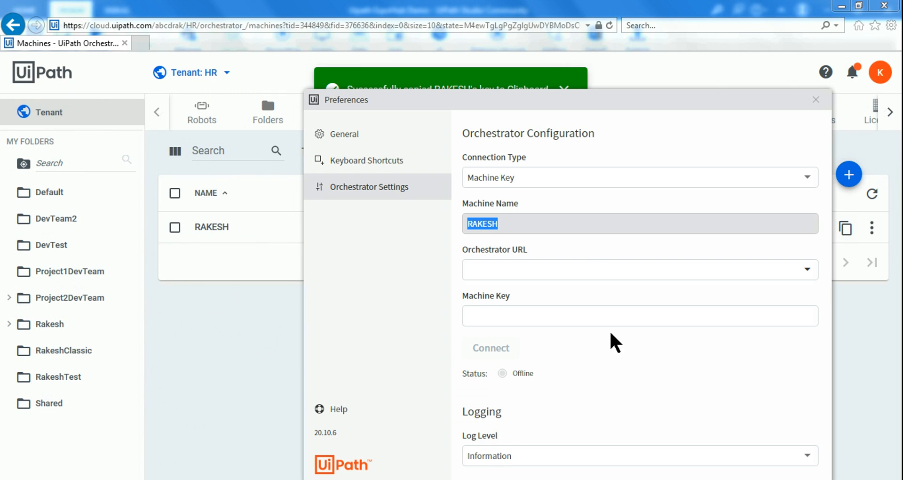
click(490, 317)
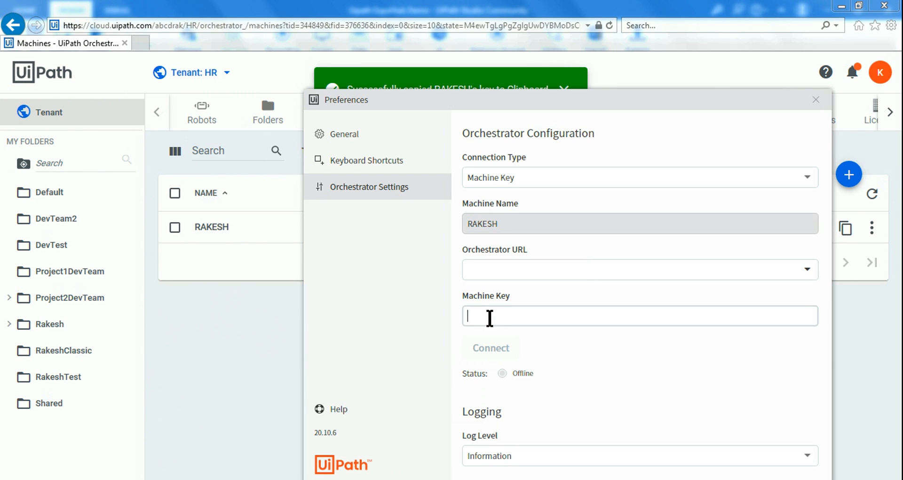
key(ctrl+v)
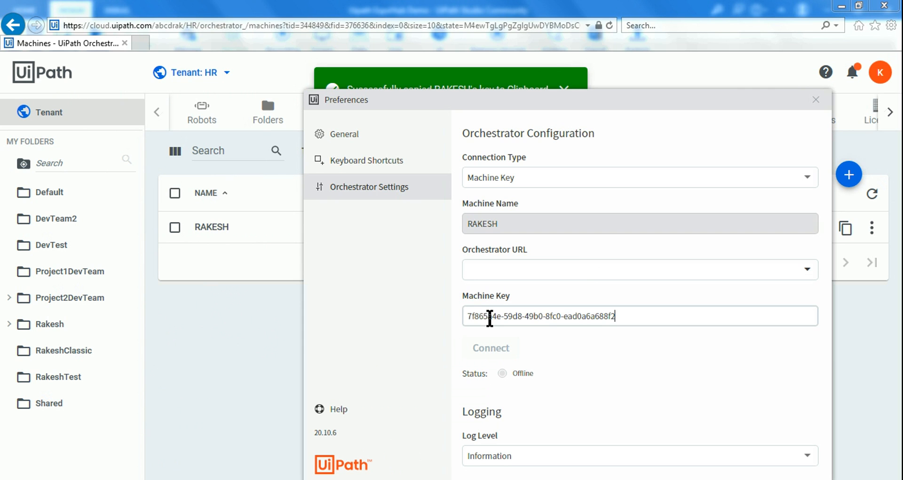
drag(622, 319, 467, 318)
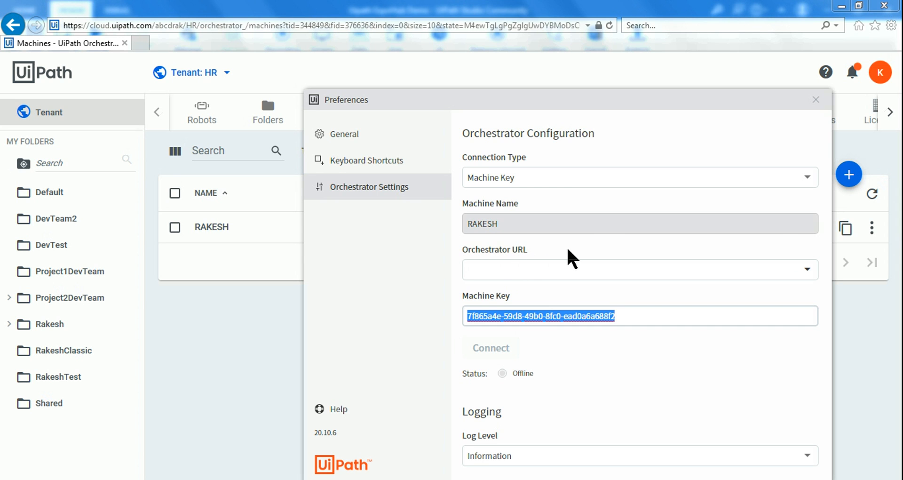
click(280, 348)
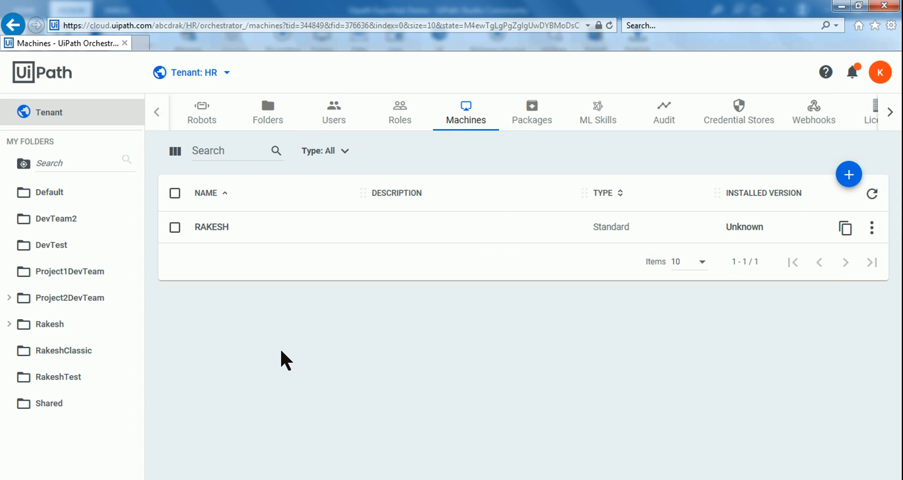
click(204, 26)
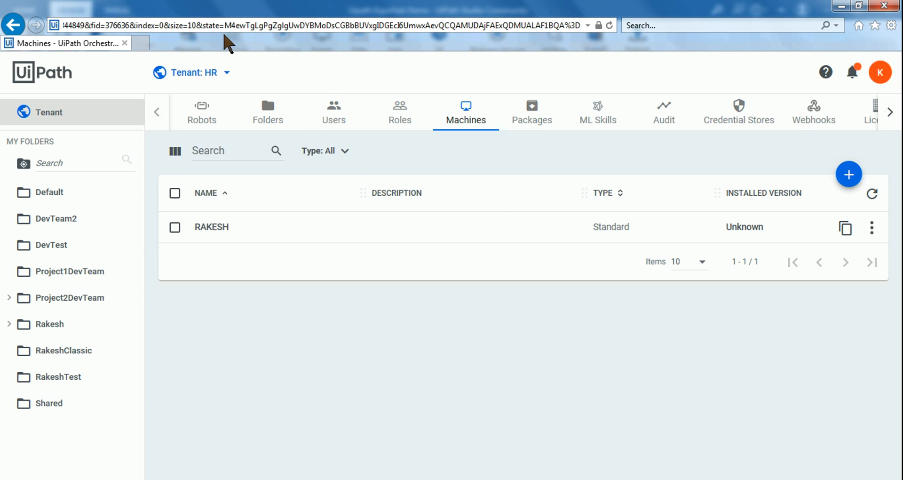
key(Left)
key(Left)
key(Left)
key(Left)
key(Left)
key(Left)
key(Left)
key(Left)
key(Left)
key(Left)
key(Left)
key(Left)
key(Left)
key(Left)
key(Left)
key(Left)
key(Left)
key(Left)
key(Left)
key(Left)
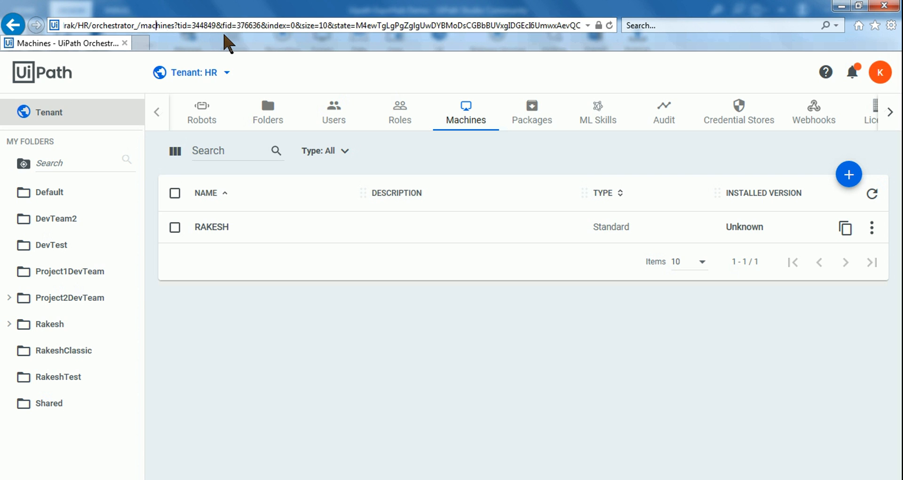
key(Left)
key(Left)
key(Left)
key(Left)
key(Left)
key(Left)
key(Left)
key(Left)
key(Left)
key(Left)
key(Left)
key(Left)
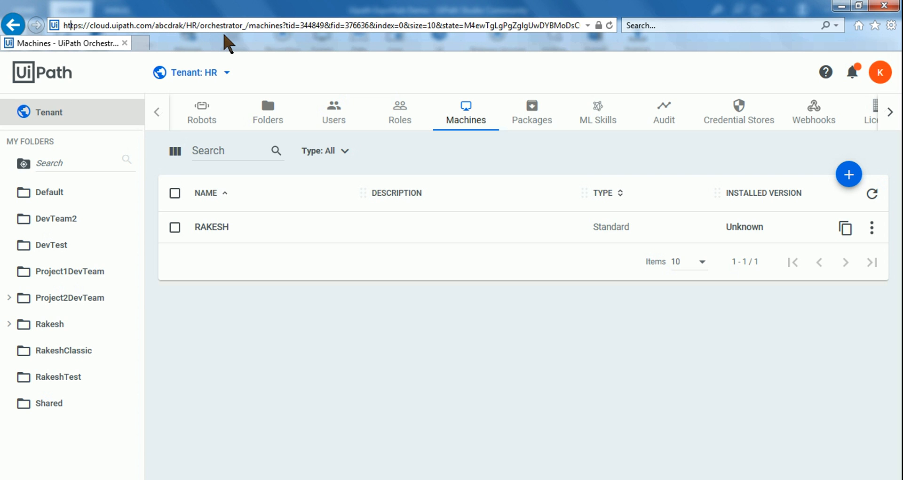
drag(199, 26, 27, 26)
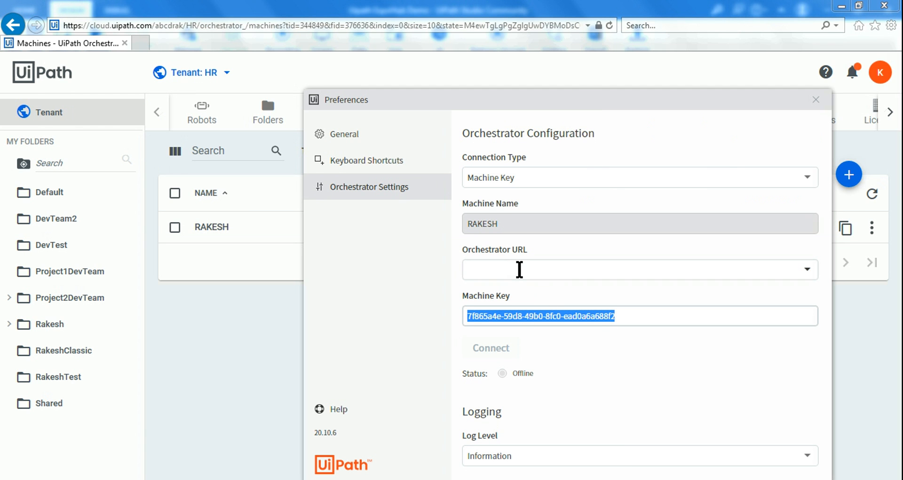
click(494, 272)
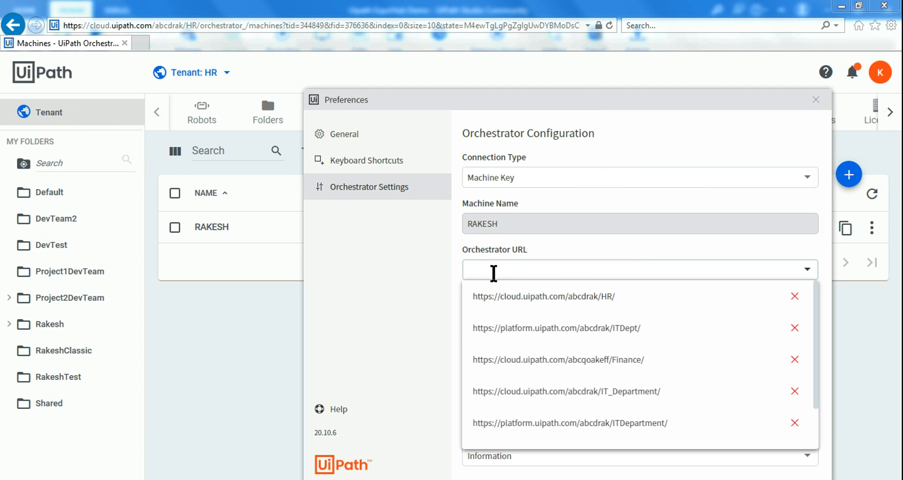
click(473, 294)
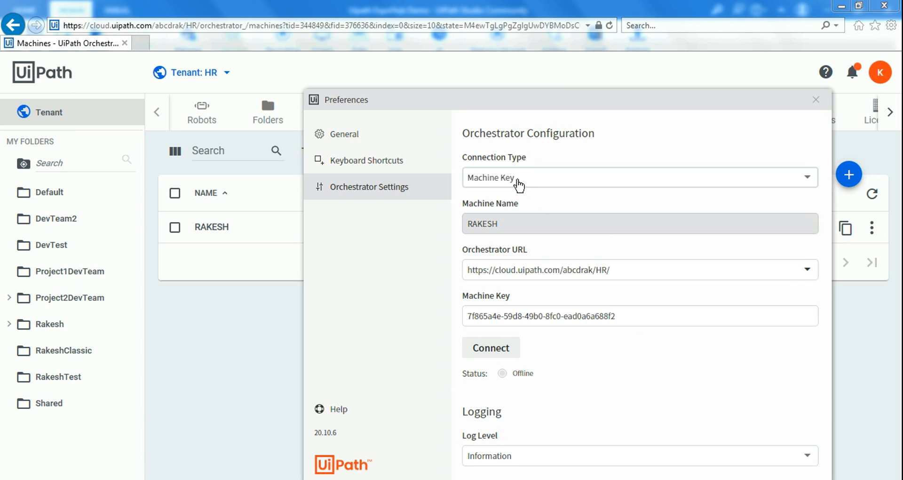
Step: Connect the UiPath Assistant to Orchestrator with the entered machine key and move the preferences window aside
click(495, 350)
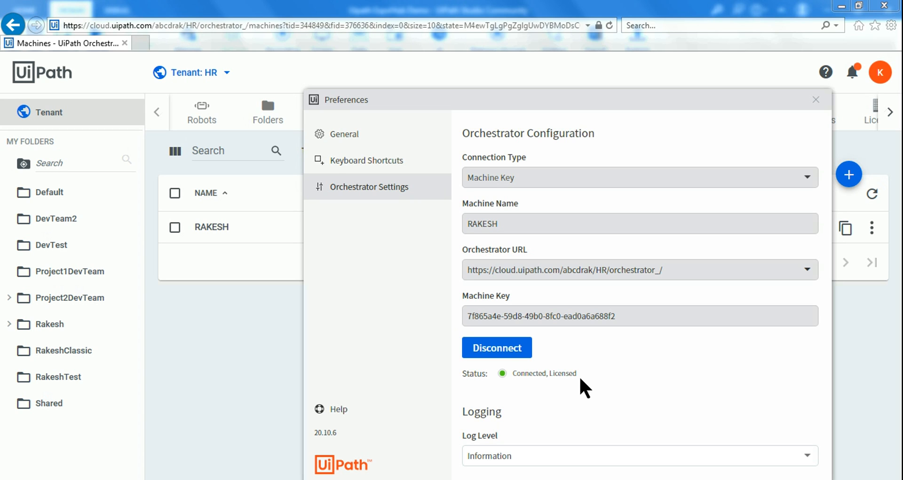
drag(638, 92, 573, 61)
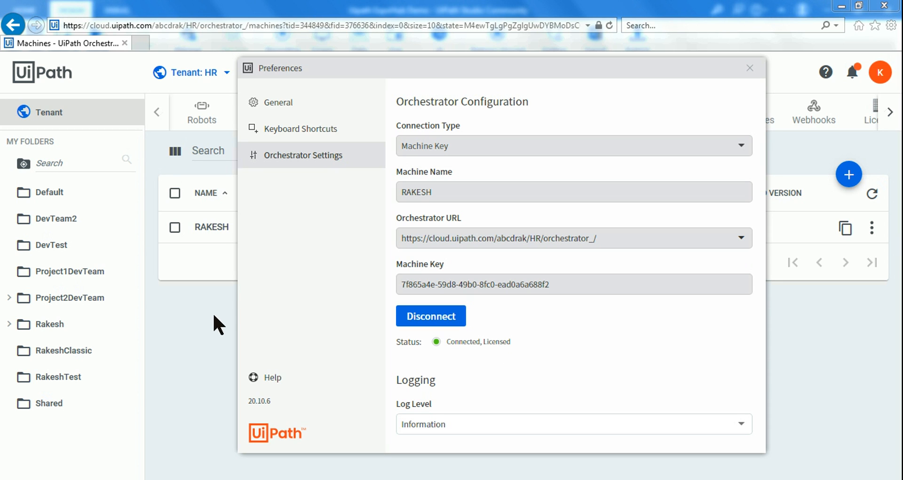
mouse_move(436, 345)
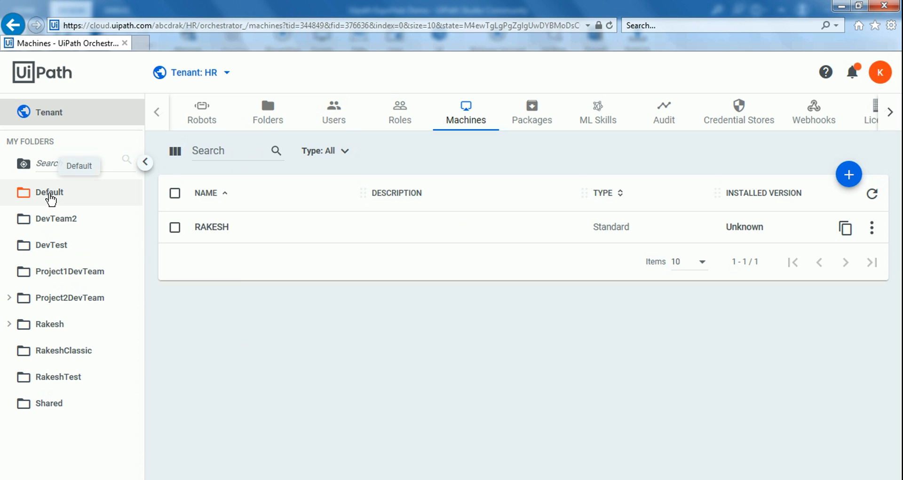
click(51, 200)
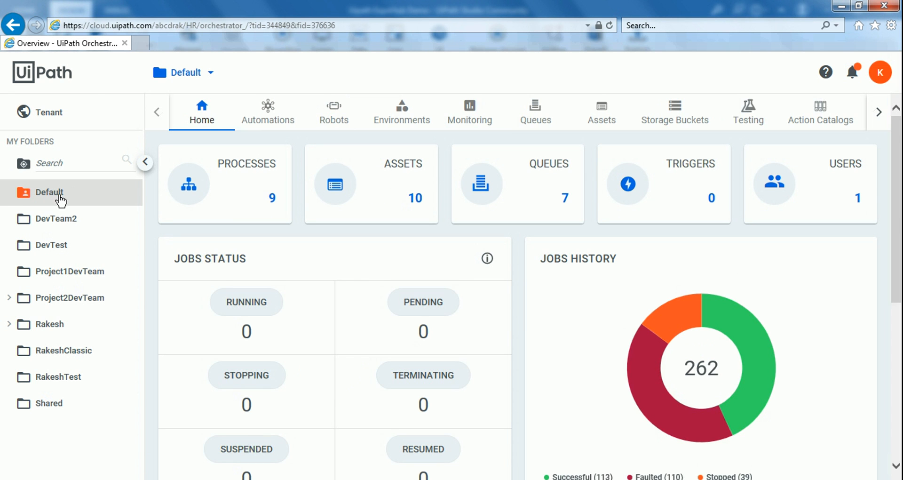
right_click(50, 193)
click(41, 196)
click(45, 113)
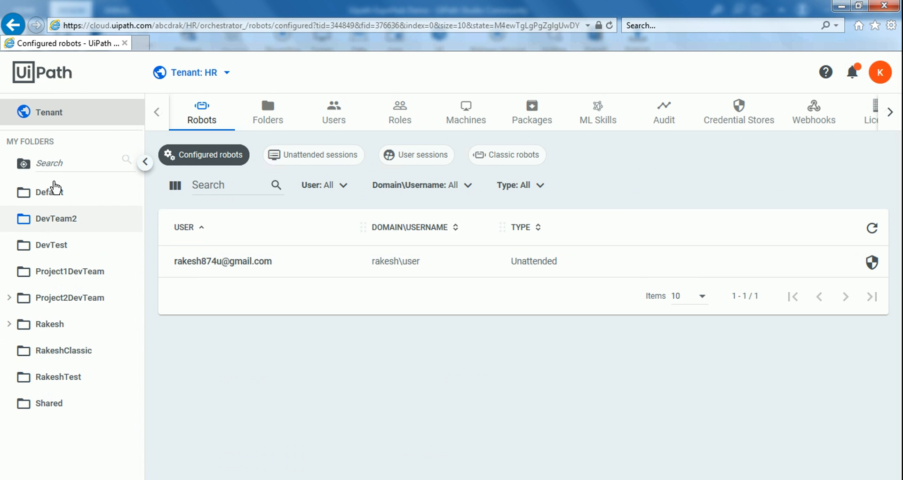
click(274, 115)
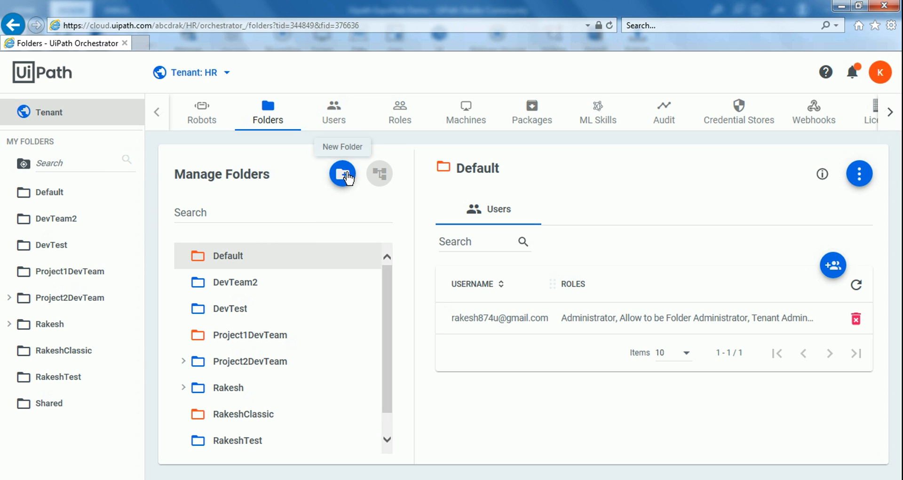
click(347, 178)
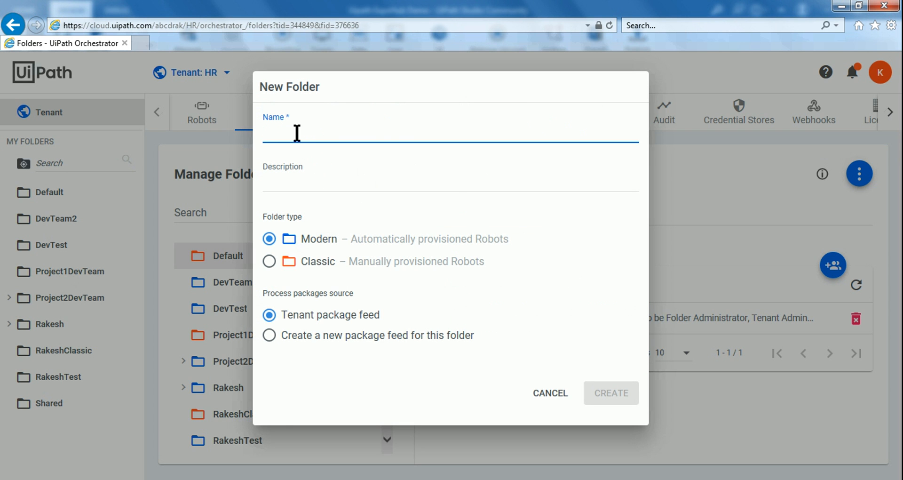
click(270, 263)
click(297, 131)
text(Defa)
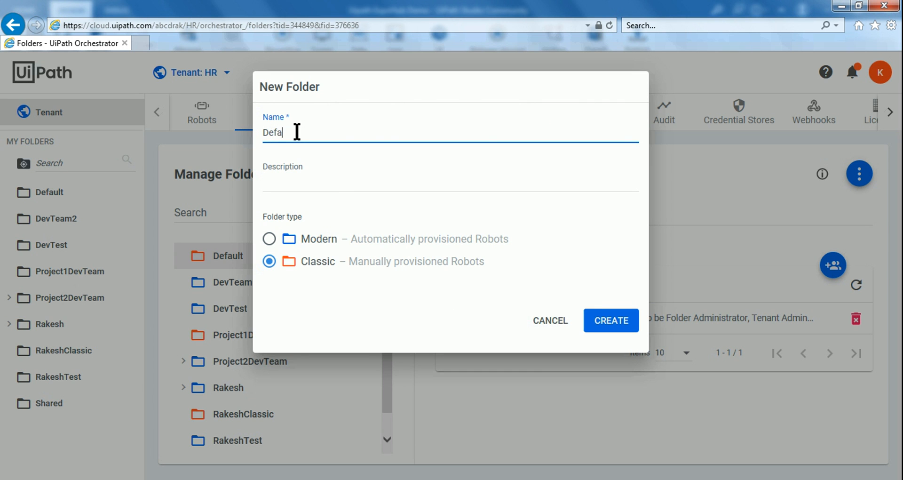
text(ult)
click(563, 323)
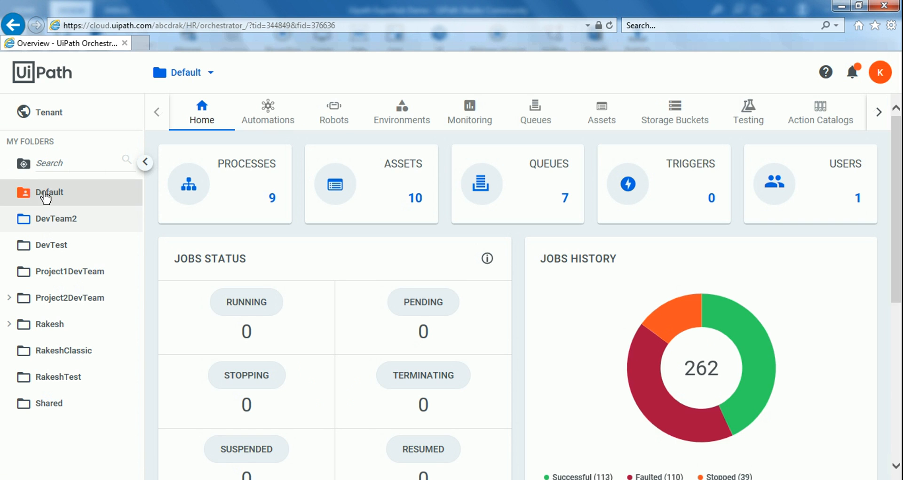
Step: Start a new standard robot in the Default folder, assign the existing machine and name it Robot_ followed by the machine's name
click(337, 121)
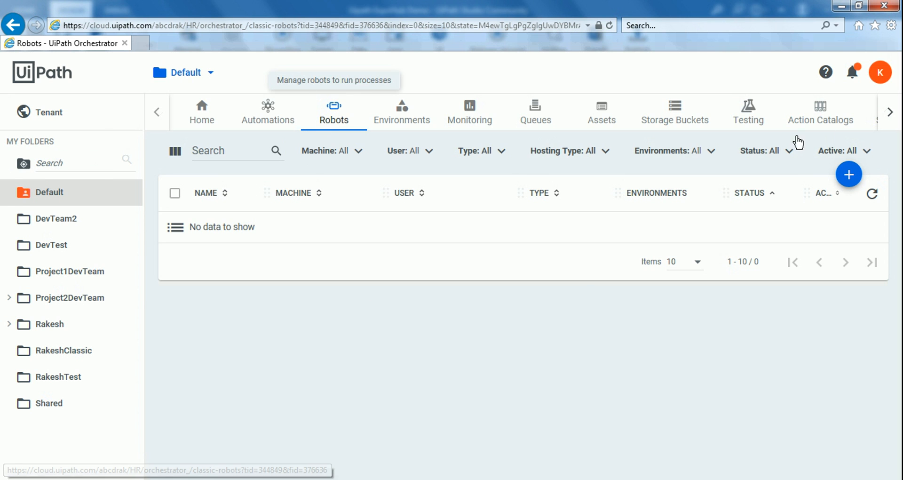
click(848, 181)
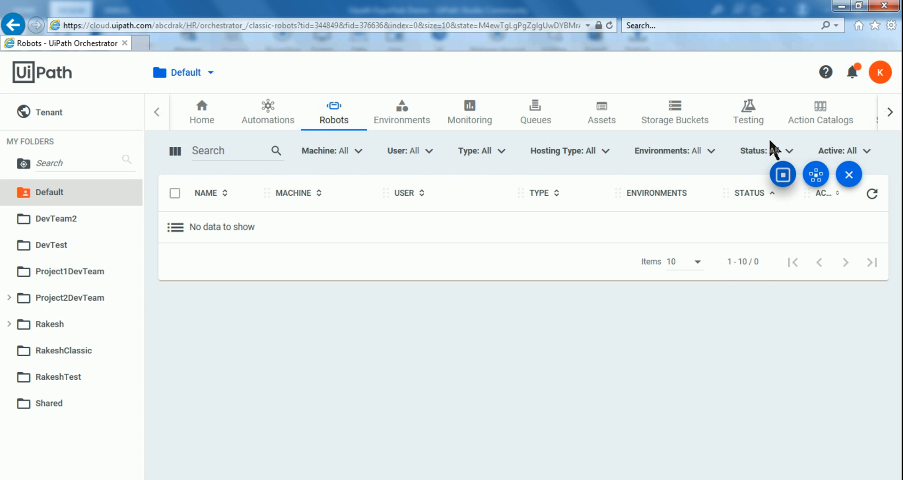
click(783, 175)
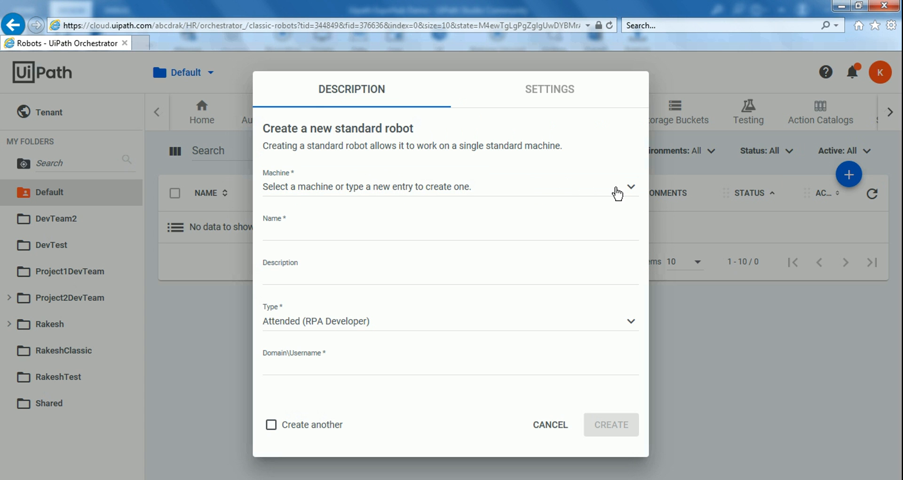
click(330, 188)
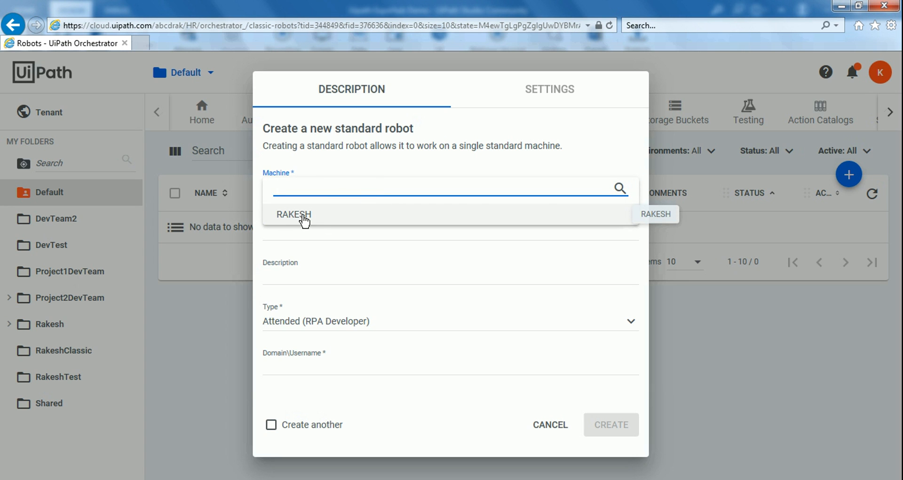
click(303, 215)
click(286, 231)
text(Robot_Rakesh)
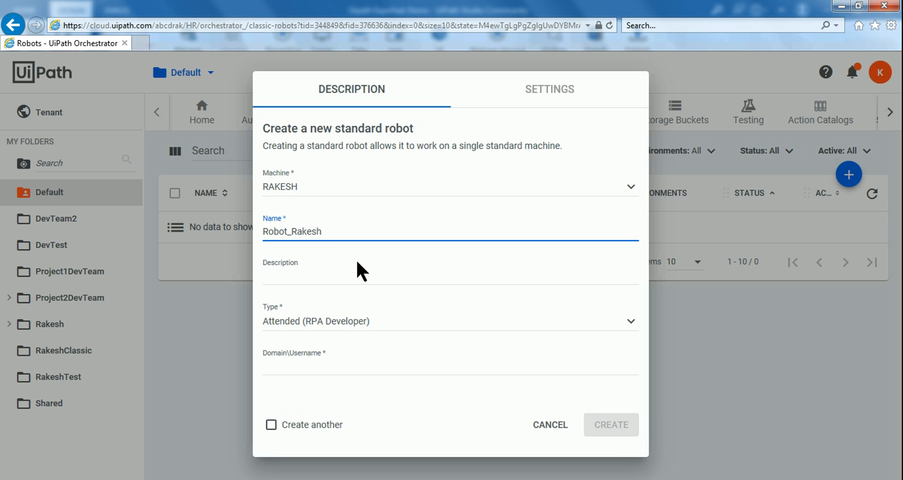
Step: Leave the robot's description empty and set its type to Unattended
click(285, 278)
click(630, 324)
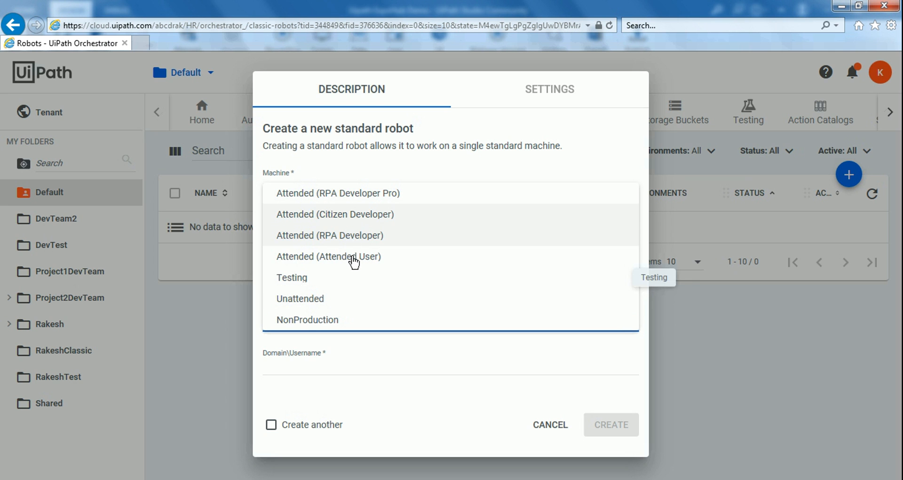
click(306, 301)
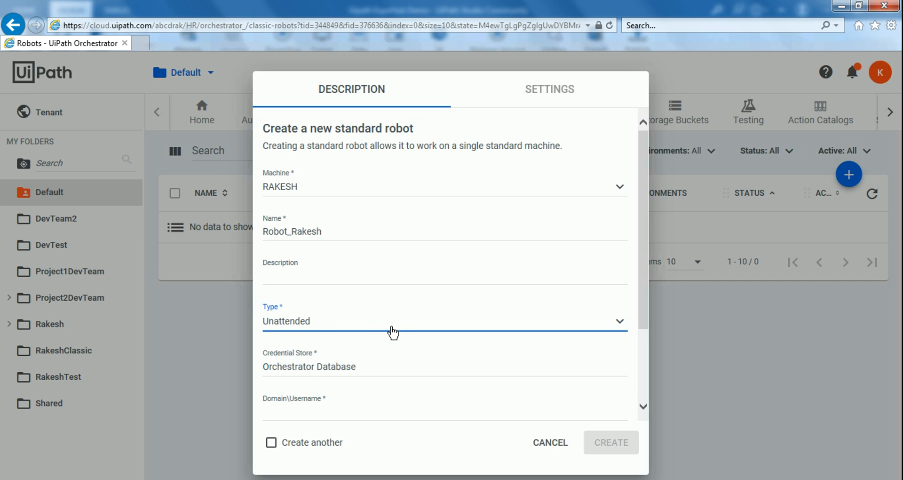
mouse_move(381, 475)
scroll(458, 393, down, 2)
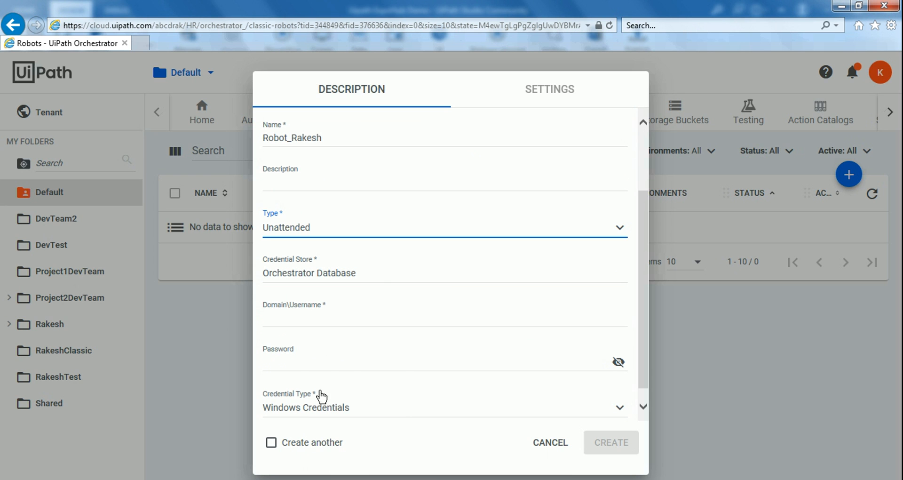
Step: Look up the Windows domain and username by running whoamI in a Command Prompt, and close the window
click(296, 317)
drag(328, 311, 263, 85)
key(super)
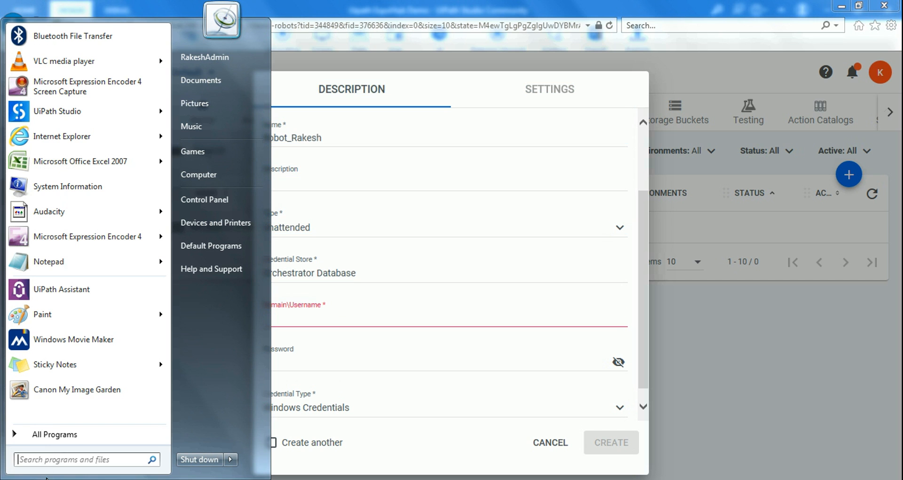
click(49, 459)
text(cmd)
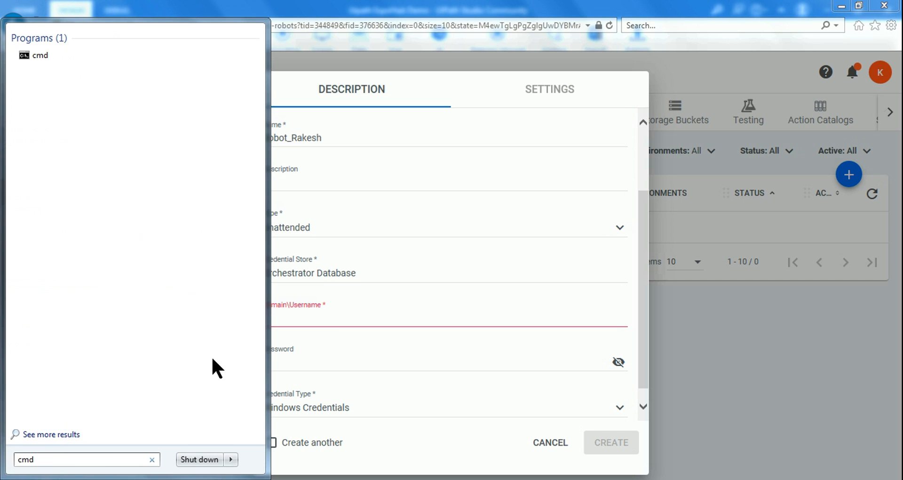
click(49, 61)
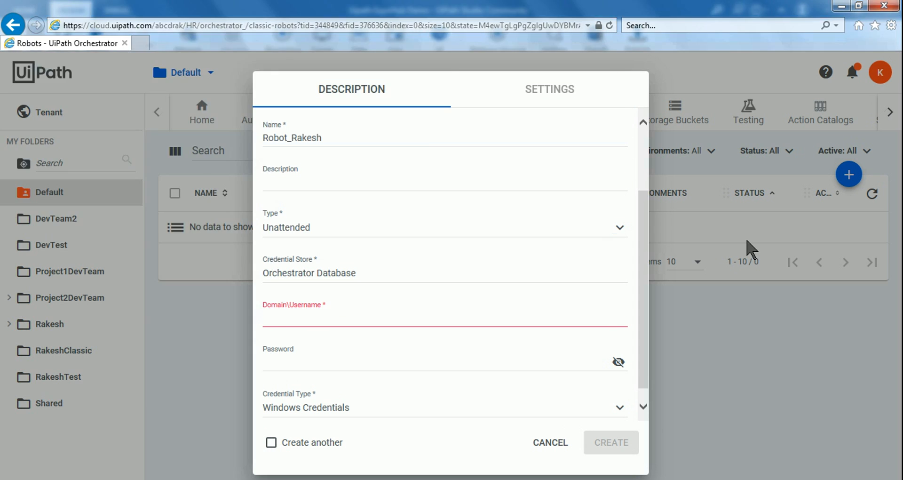
text(whoamI)
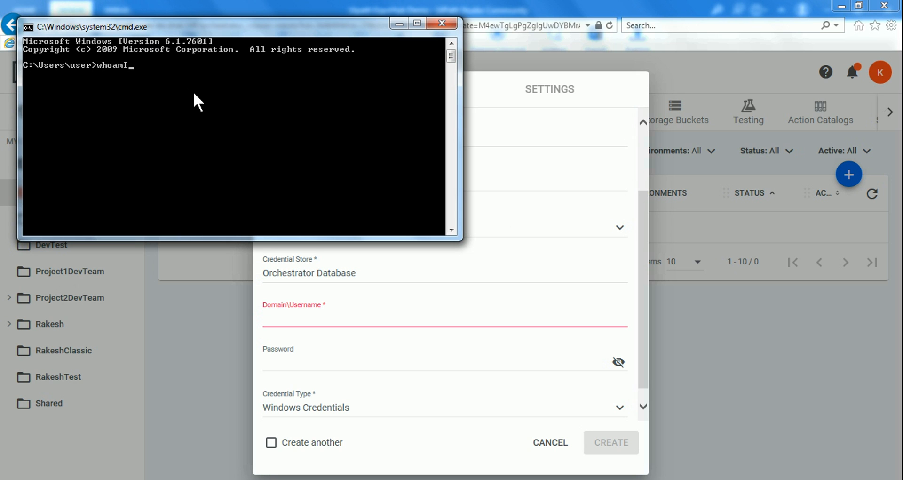
key(Return)
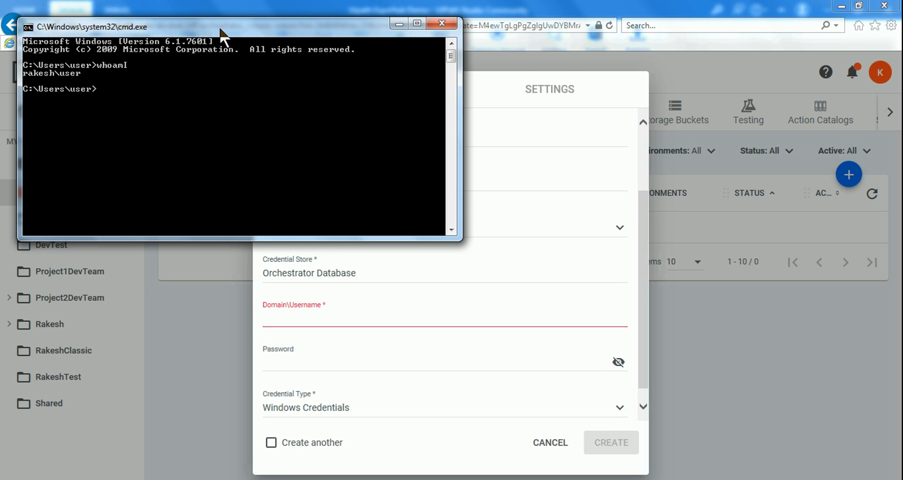
drag(231, 25, 333, 60)
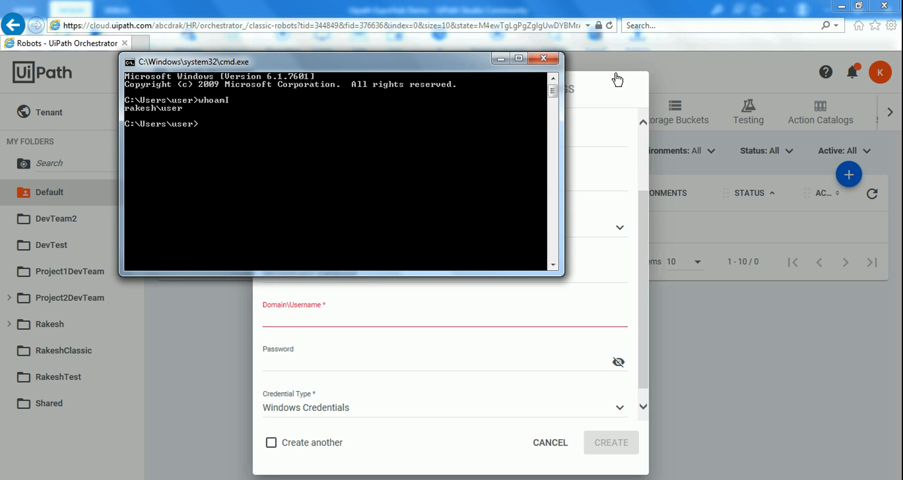
click(543, 59)
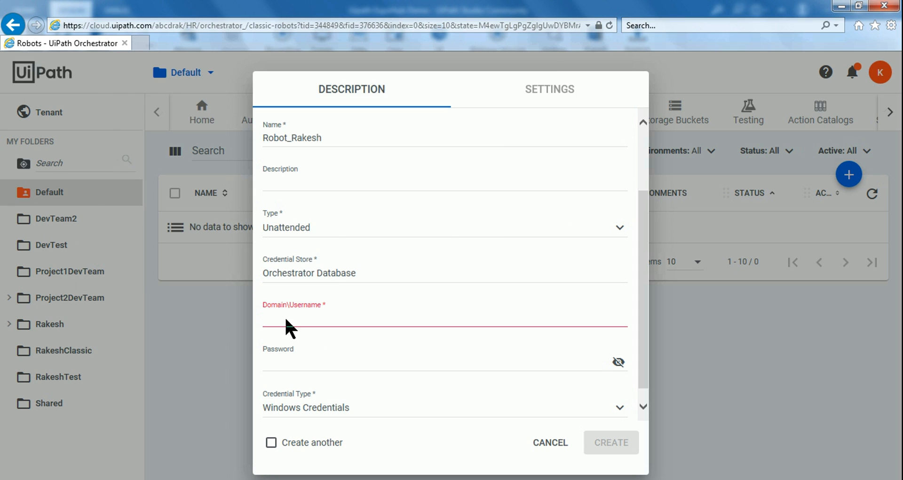
Step: Enter the looked-up Windows domain and username as the robot's Domain\Username
click(286, 318)
text(ra)
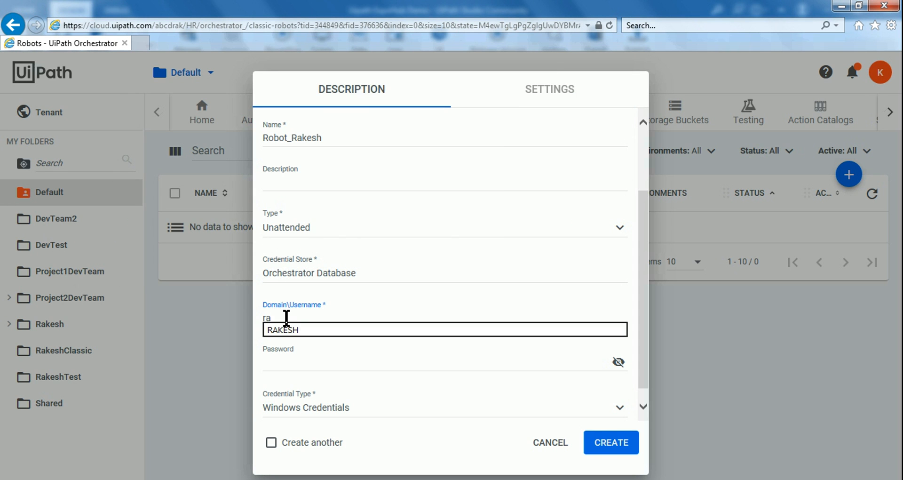
text(kesh\user)
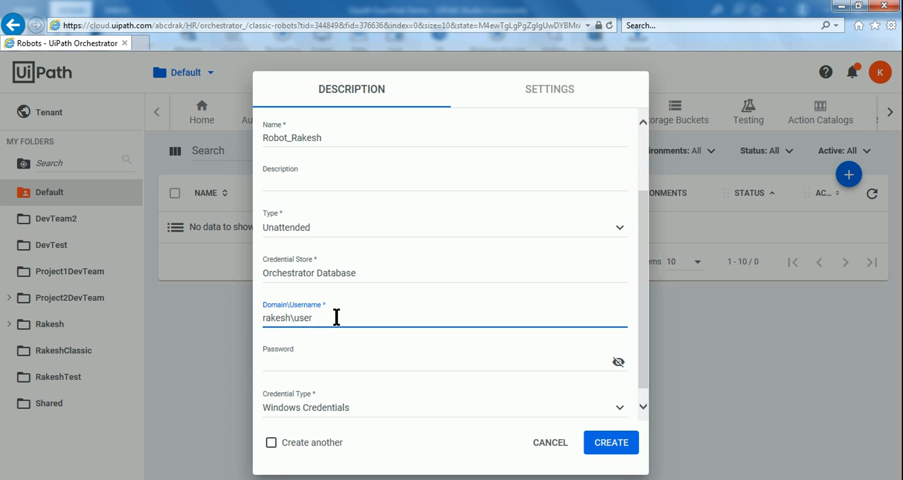
Step: Enter the Windows account password, keep Windows Credentials as the credential type and create the robot
click(276, 363)
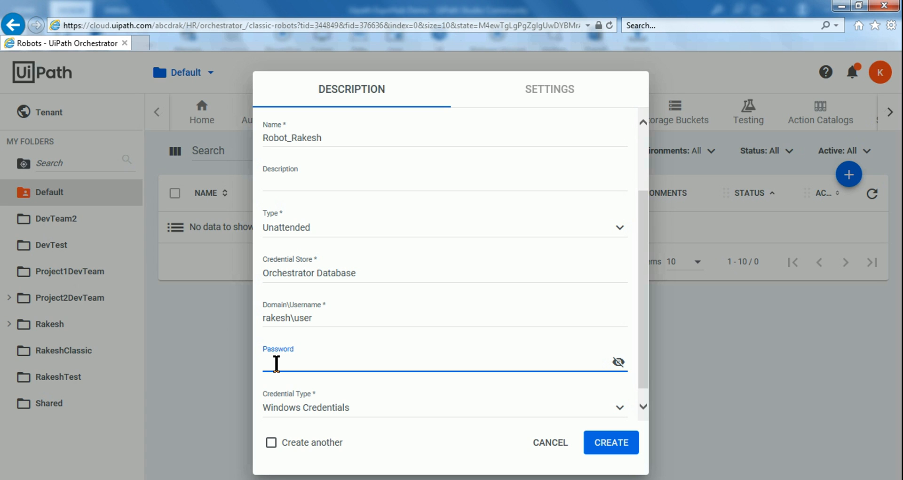
text(••••)
key(BackSpace)
key(BackSpace)
key(BackSpace)
key(BackSpace)
key(BackSpace)
key(BackSpace)
text(•••••••)
scroll(421, 430, down, 1)
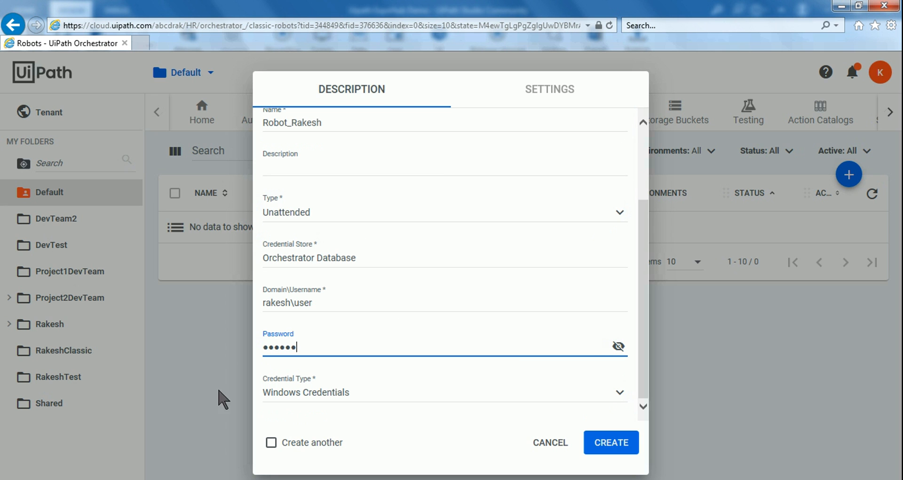
click(626, 451)
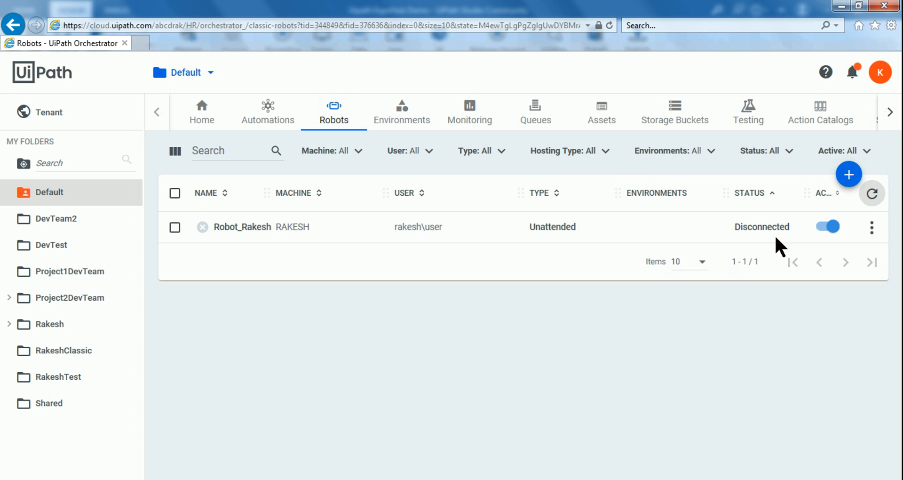
Step: Refresh the robots list to check the new robot's connection status
click(873, 194)
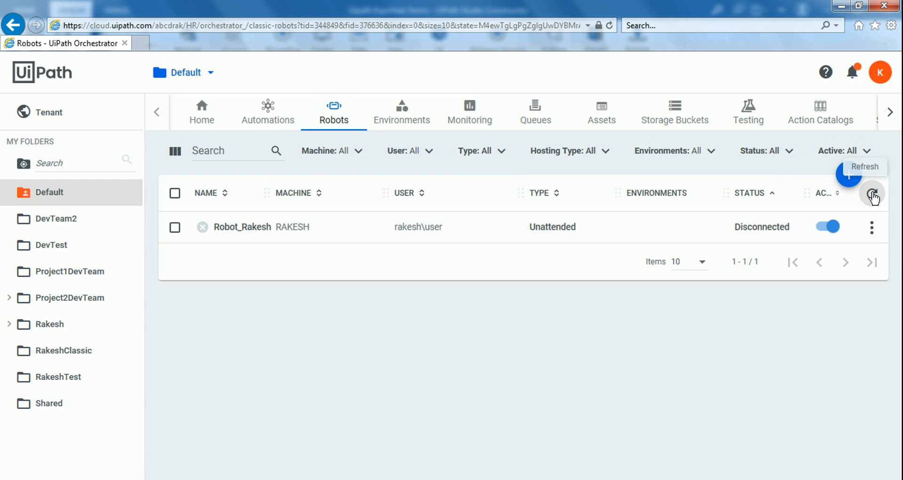
click(873, 194)
click(872, 194)
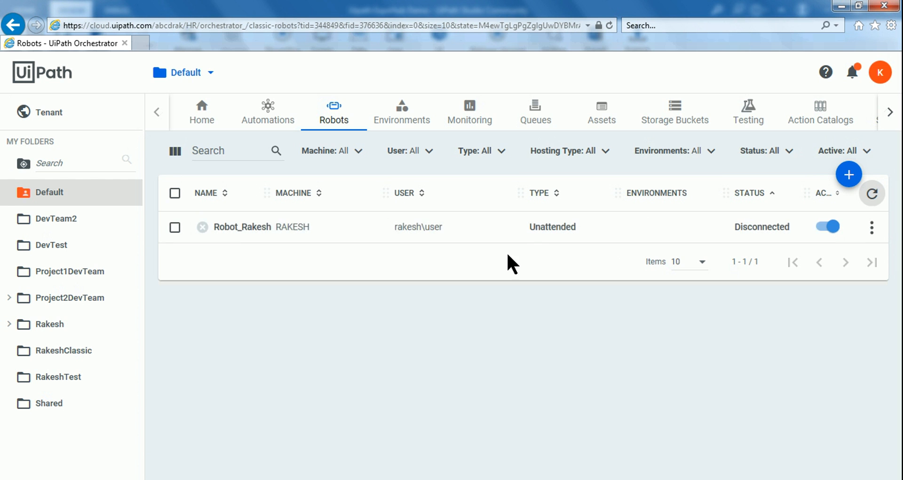
Step: Check the Orchestrator settings in the UiPath Assistant preferences, and close the preferences and Assistant windows
mouse_move(367, 477)
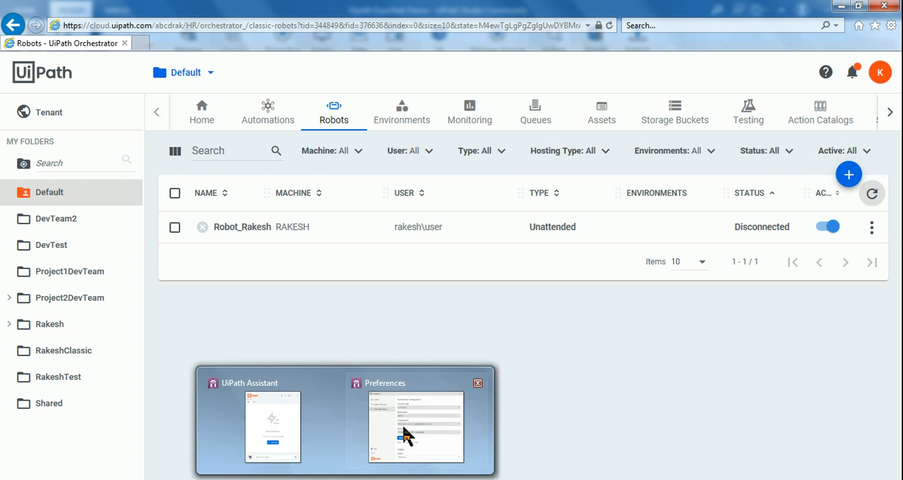
click(404, 427)
click(750, 74)
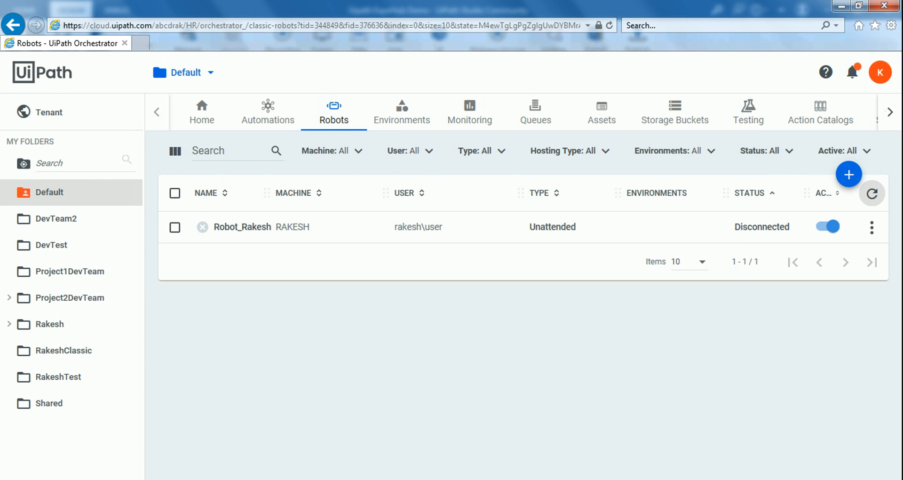
mouse_move(342, 477)
click(349, 439)
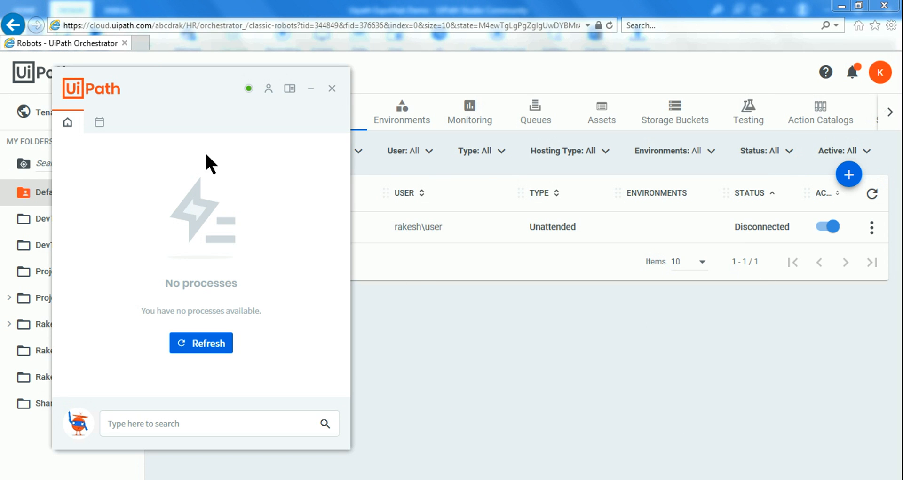
click(269, 88)
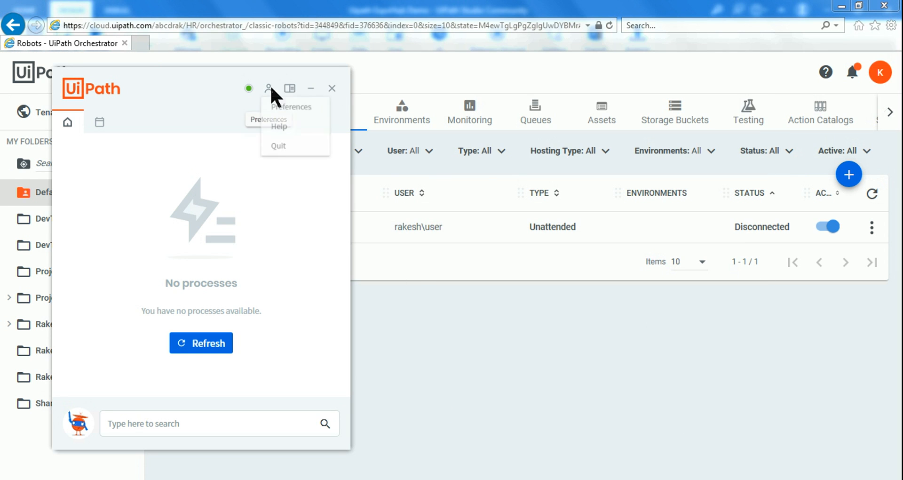
click(294, 116)
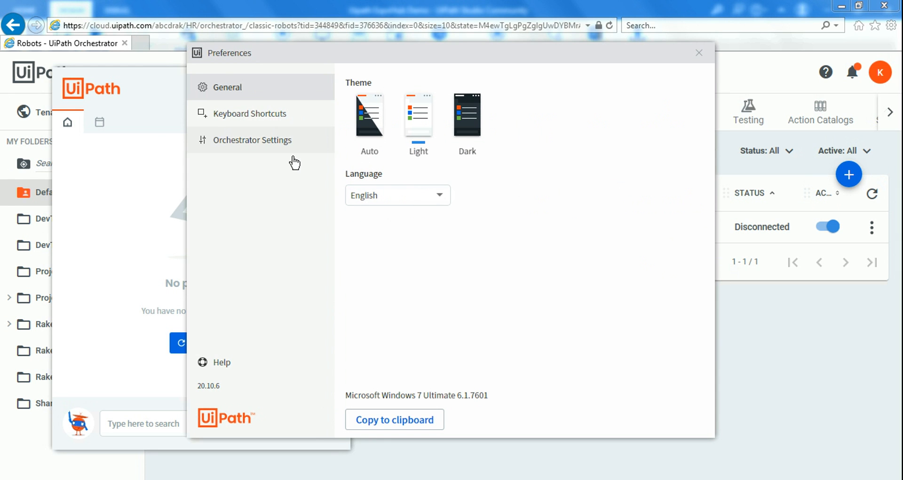
click(230, 140)
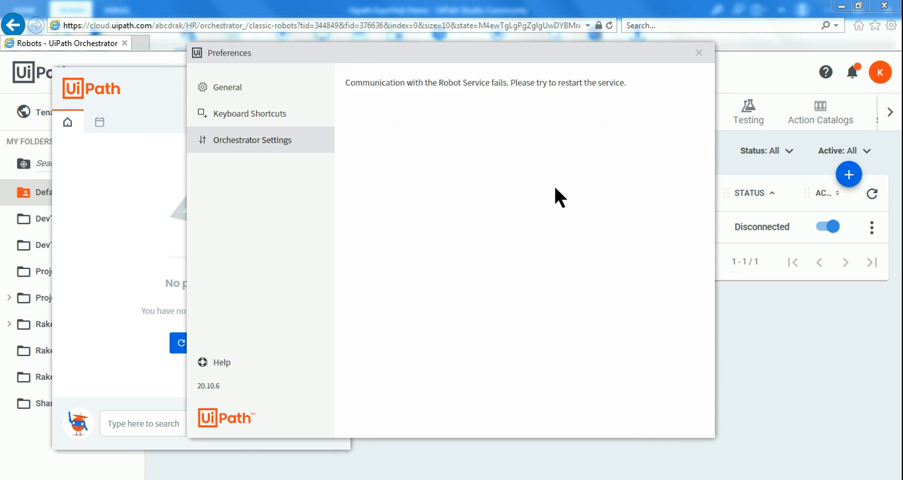
click(698, 53)
click(332, 90)
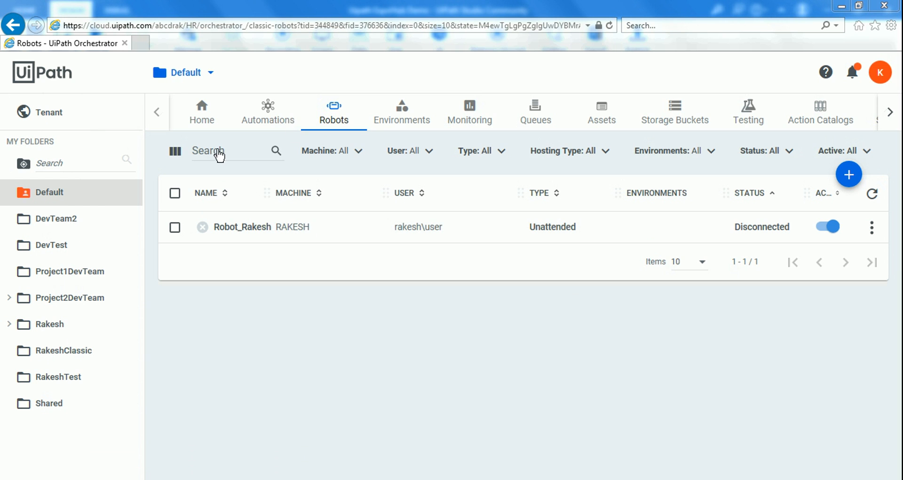
Step: Reopen the Default folder's robots list from the tenant level to recheck the unattended robot's connection status
click(51, 120)
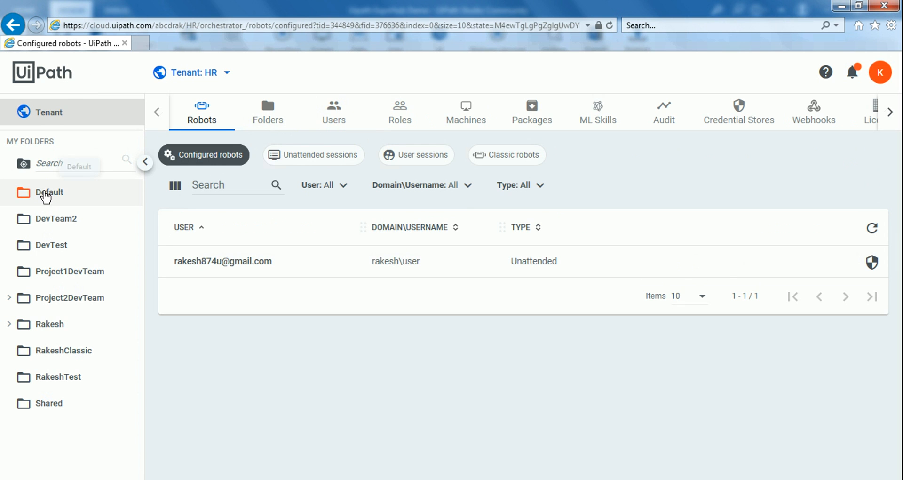
click(47, 196)
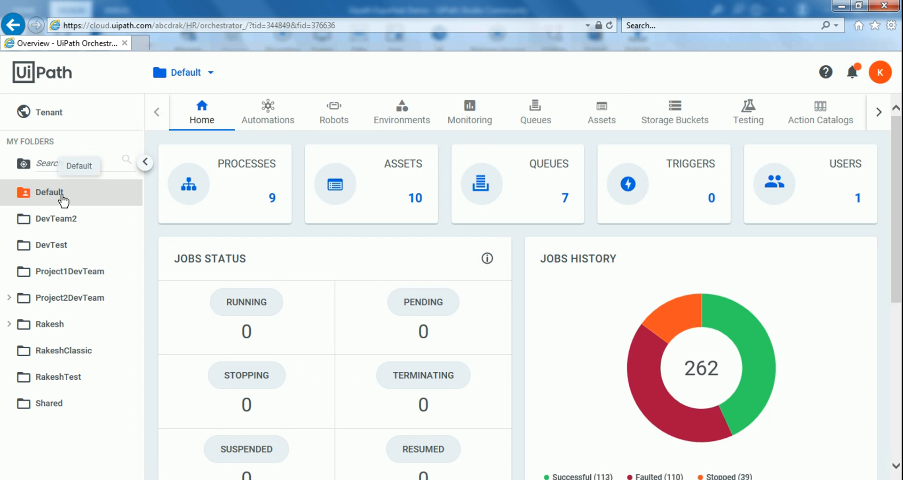
click(332, 116)
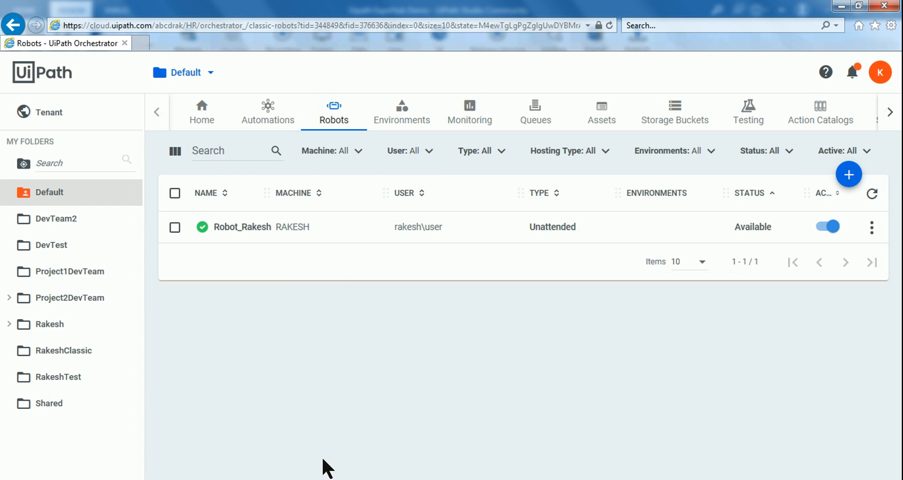
Step: Switch to UiPath Studio and check its Orchestrator connection and the package properties offered for publishing, without publishing
mouse_move(353, 468)
click(354, 418)
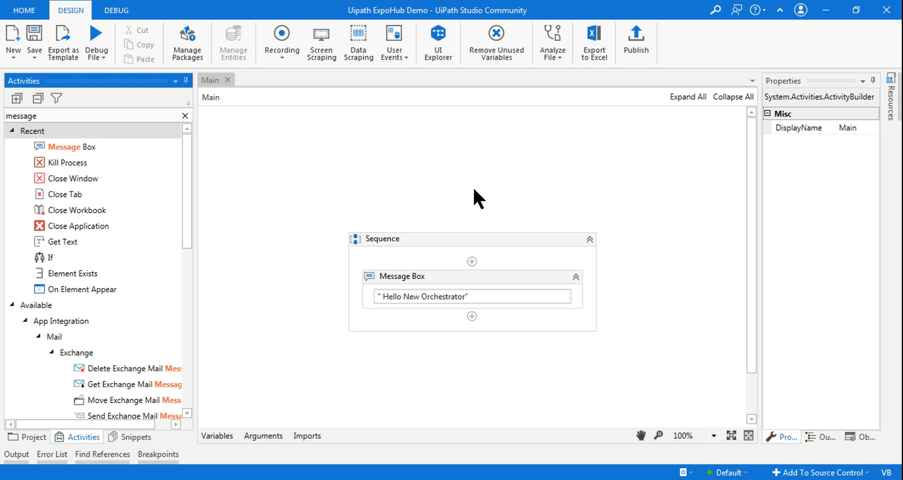
mouse_move(710, 474)
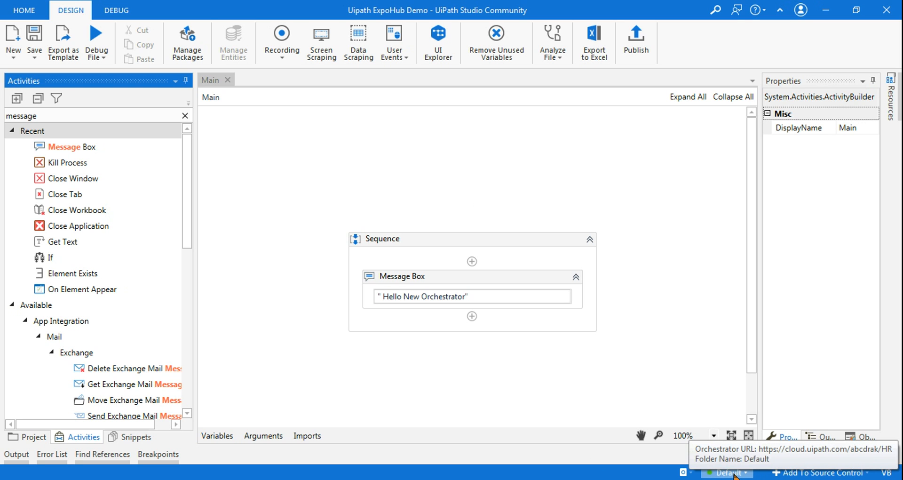
click(593, 93)
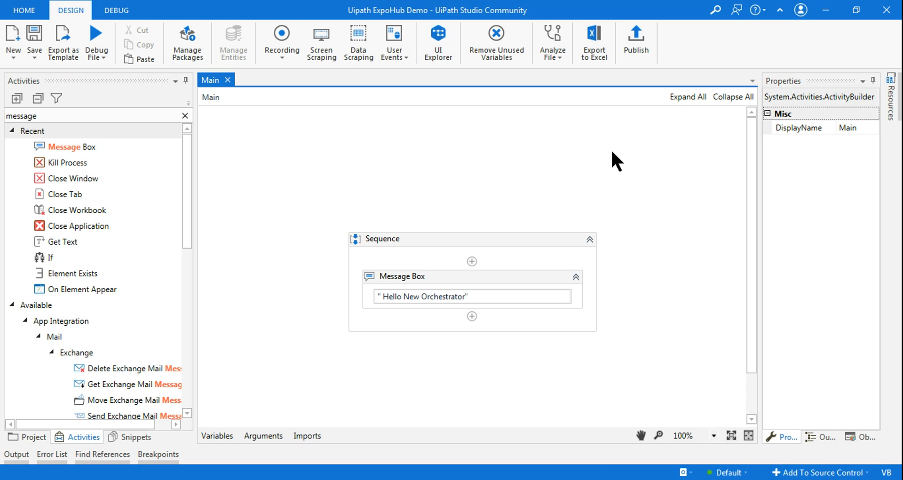
click(637, 40)
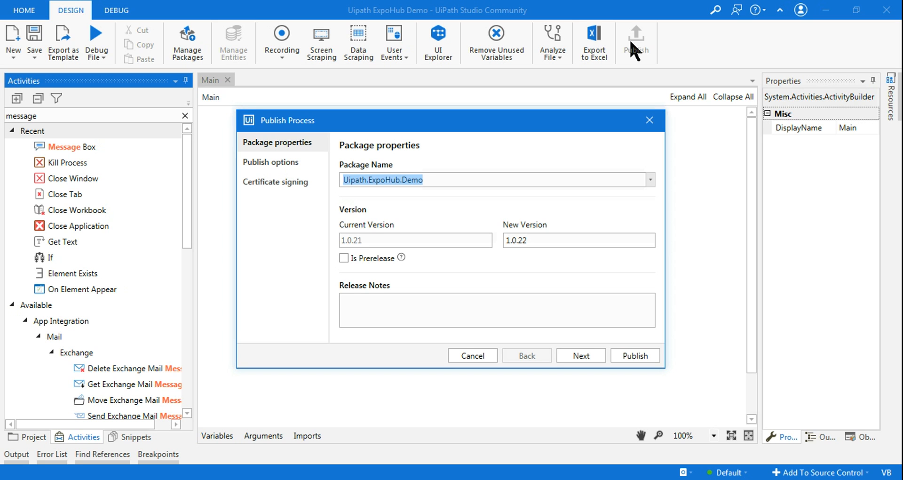
click(649, 120)
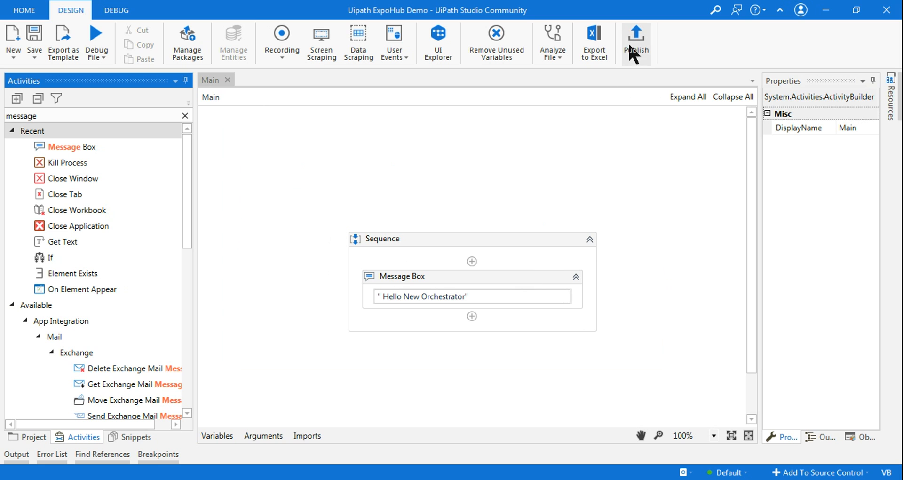
Step: Switch to Orchestrator in the browser, review the unattended robot's details in its edit form, and cancel without updating
mouse_move(304, 479)
click(309, 389)
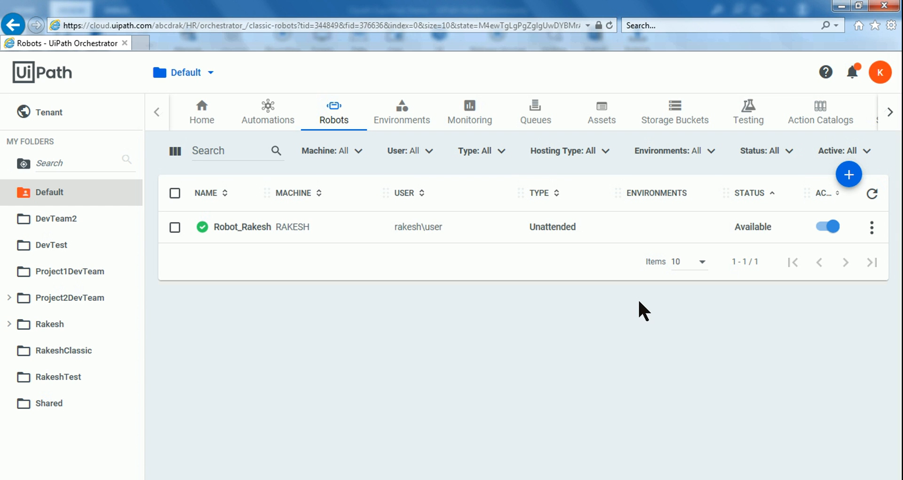
click(871, 226)
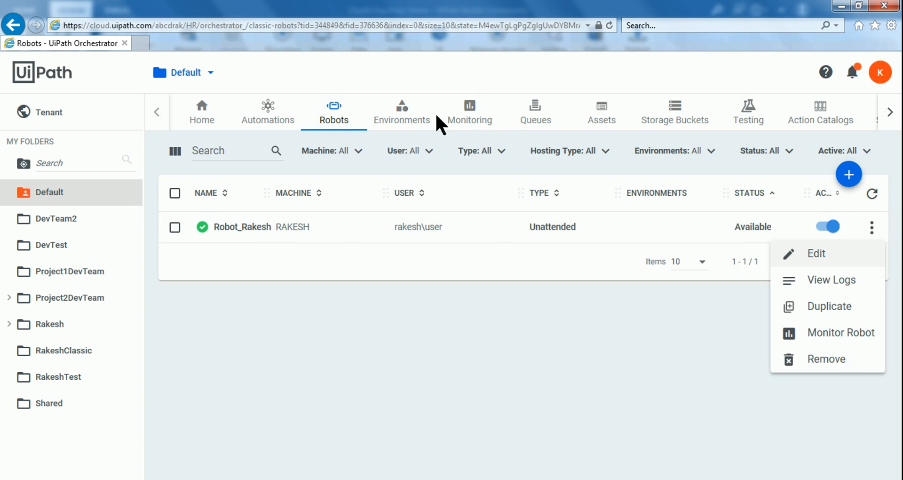
click(825, 251)
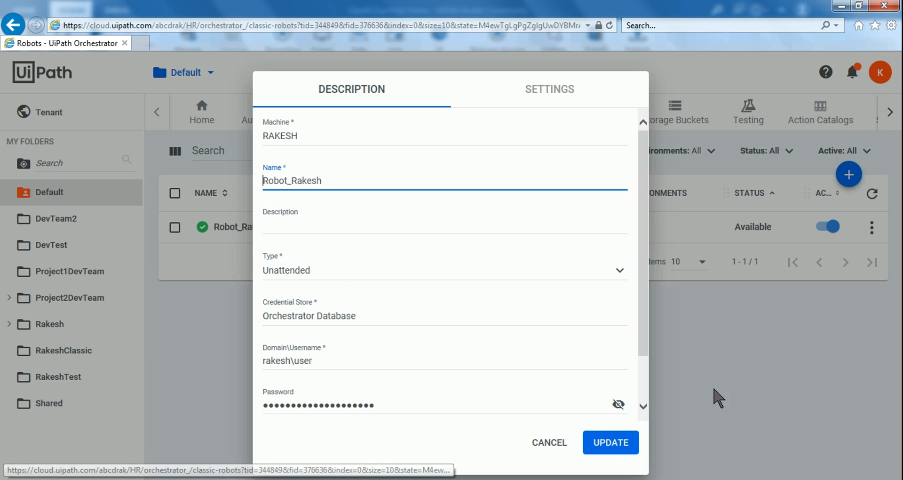
click(552, 441)
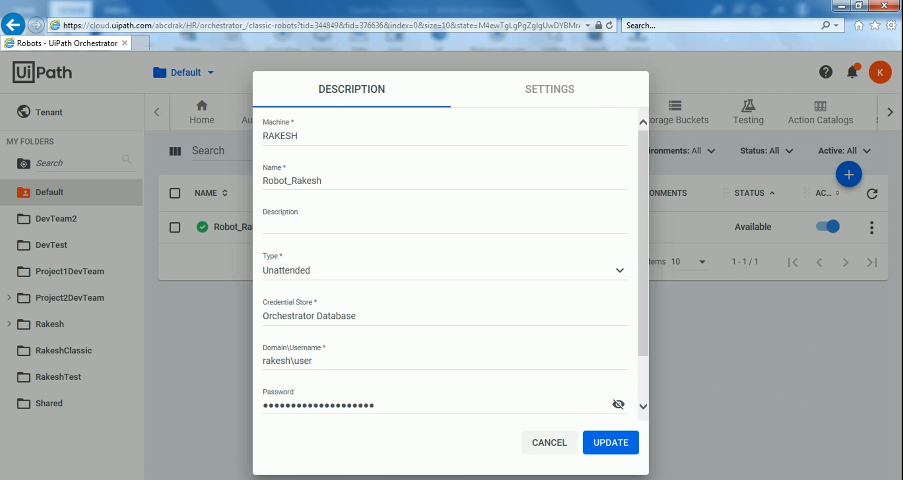
Step: Switch to UiPath Studio and publish Uipath.ExpoHub.Demo as version 1.0.22 to the Orchestrator Tenant Processes Feed
mouse_move(368, 476)
click(377, 423)
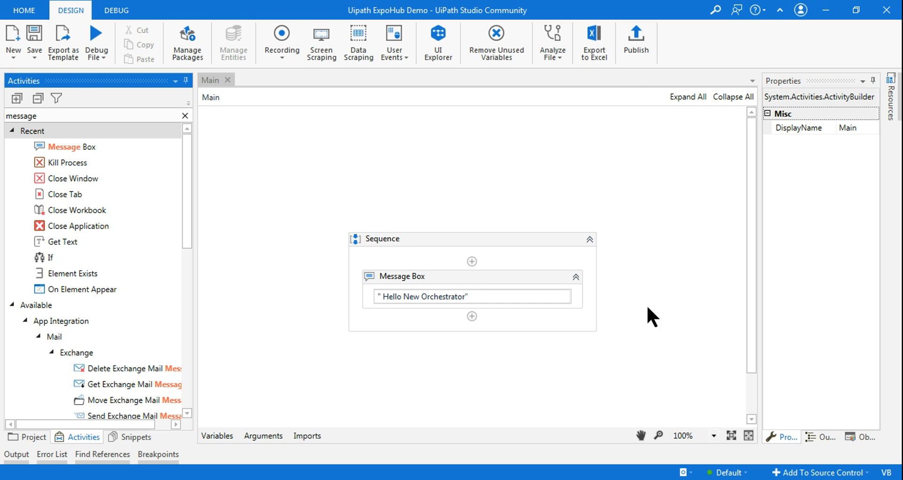
click(644, 32)
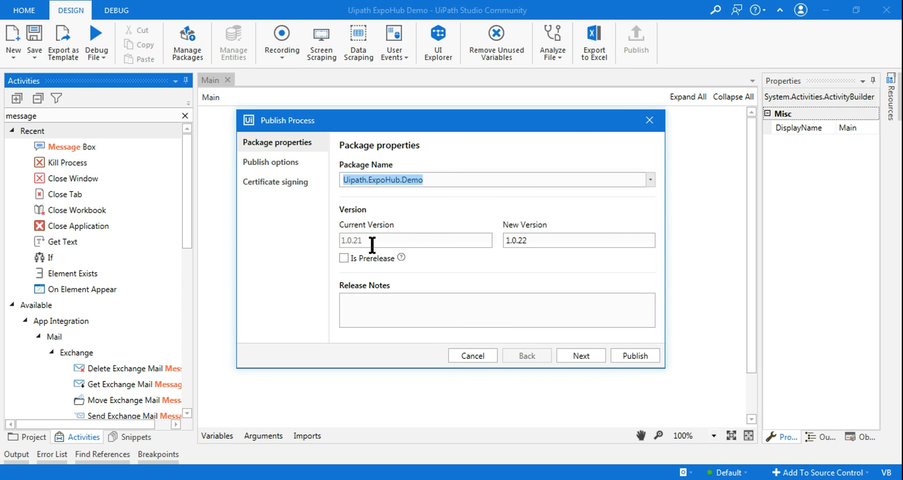
double_click(529, 241)
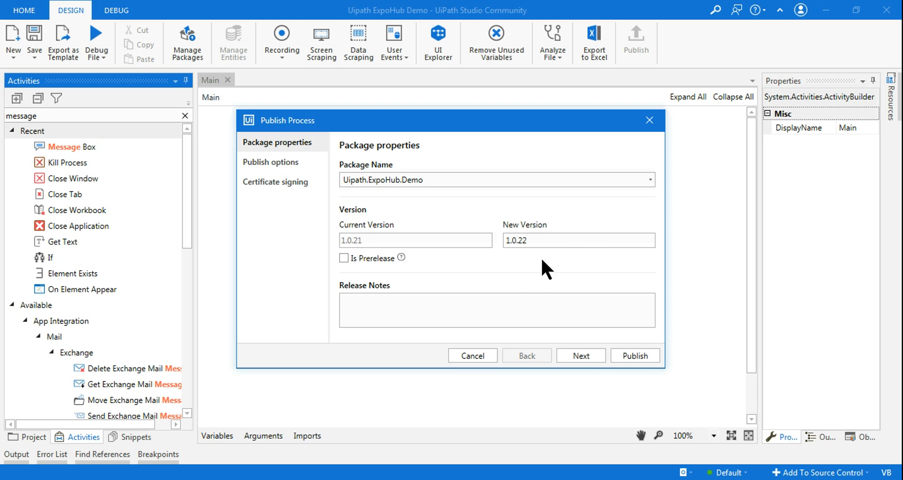
click(588, 357)
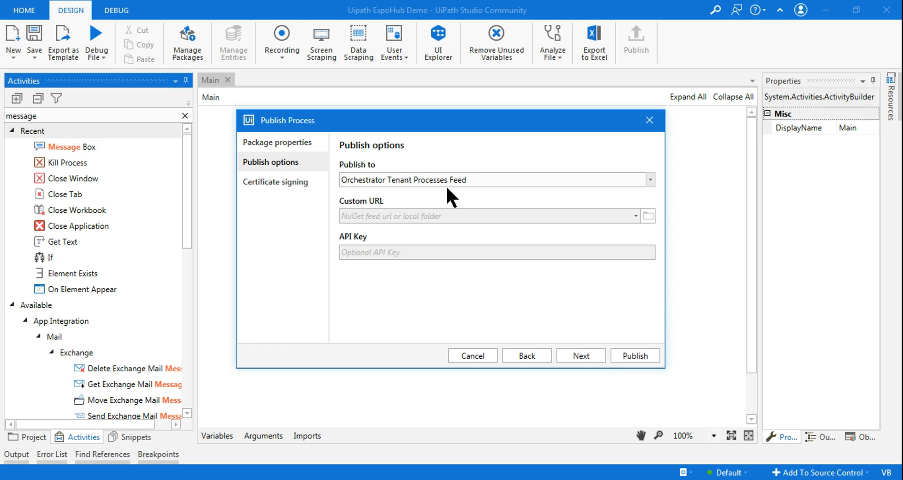
click(641, 358)
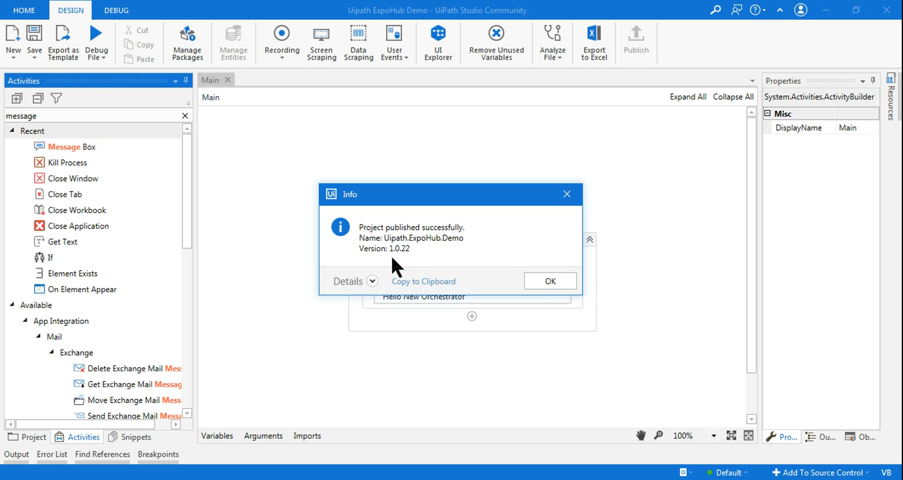
click(550, 281)
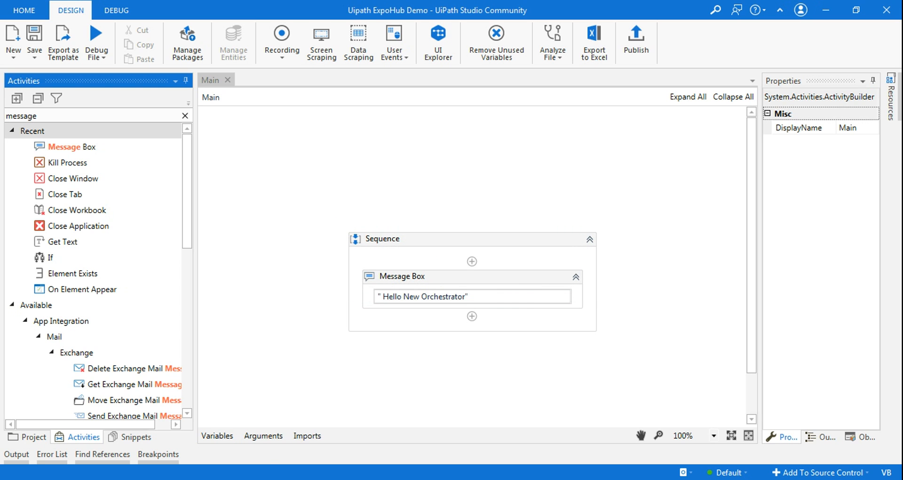
Step: Switch to Orchestrator in the browser and look through the sections available in the Default folder
click(309, 440)
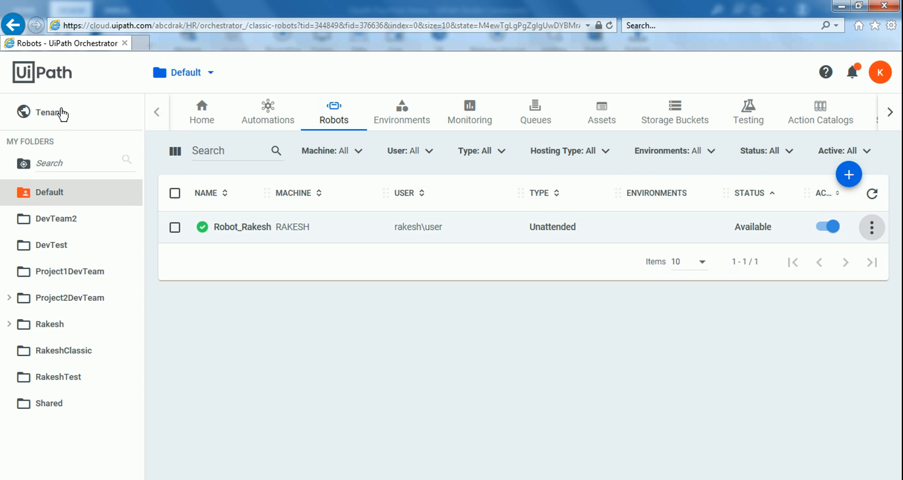
click(47, 119)
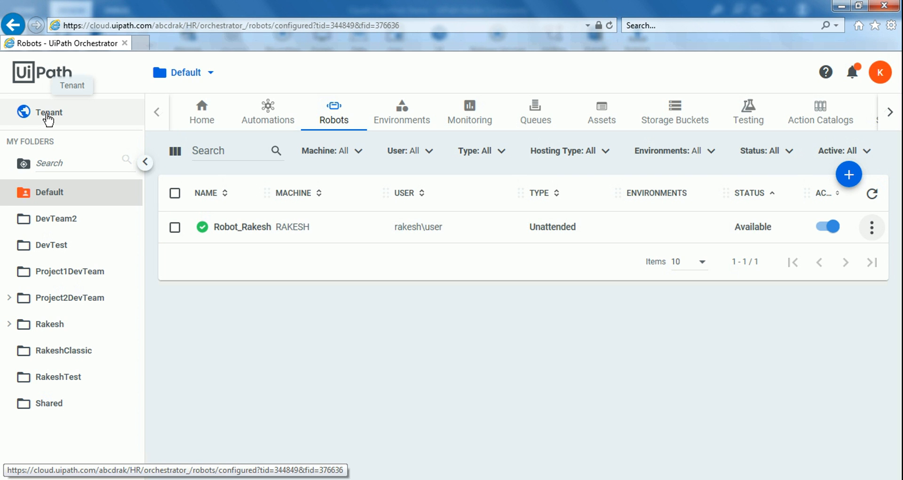
click(52, 193)
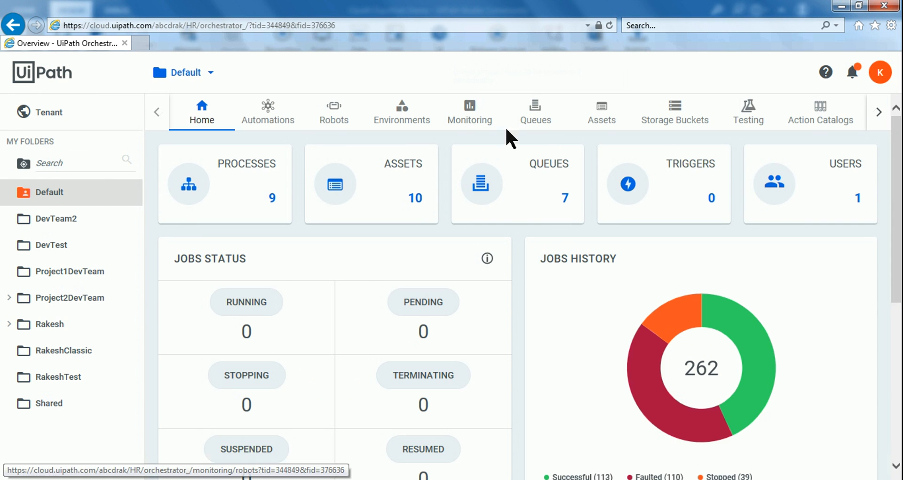
click(878, 112)
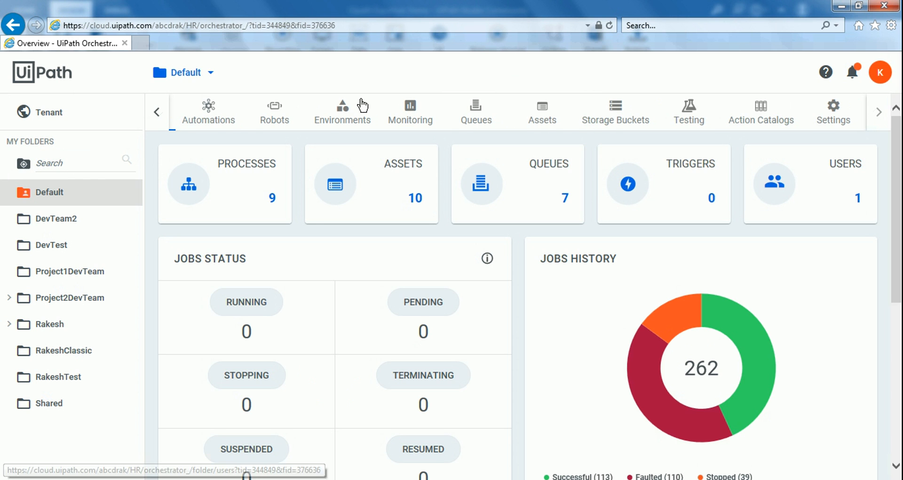
click(158, 113)
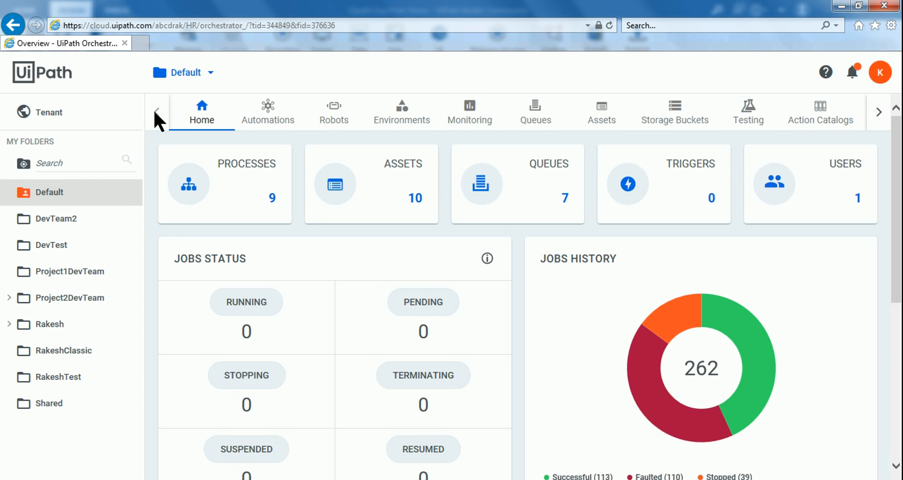
Step: Open the HR tenant's package list and check the published date of Uipath.ExpoHub.Demo
click(62, 116)
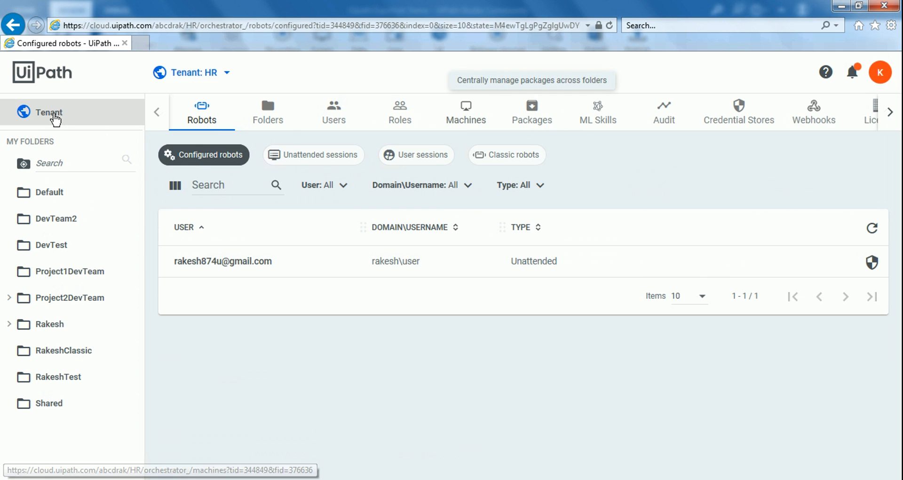
click(532, 113)
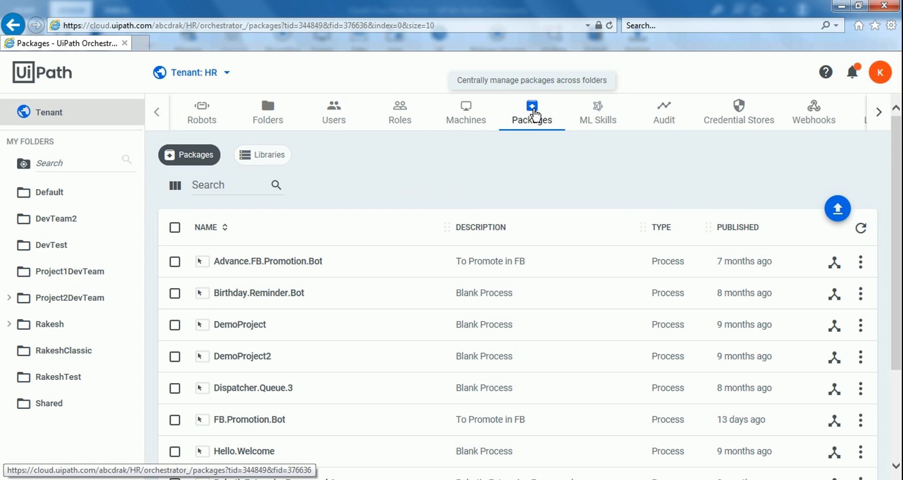
drag(900, 270, 902, 338)
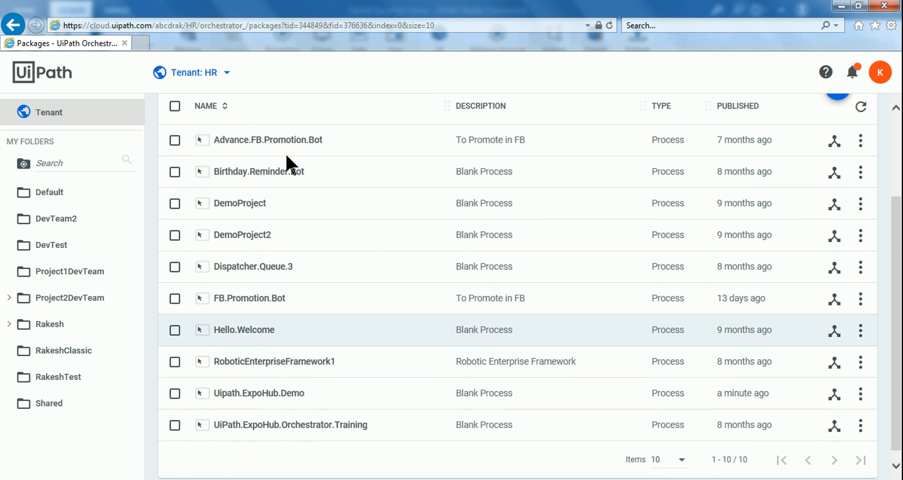
scroll(242, 358, up, 3)
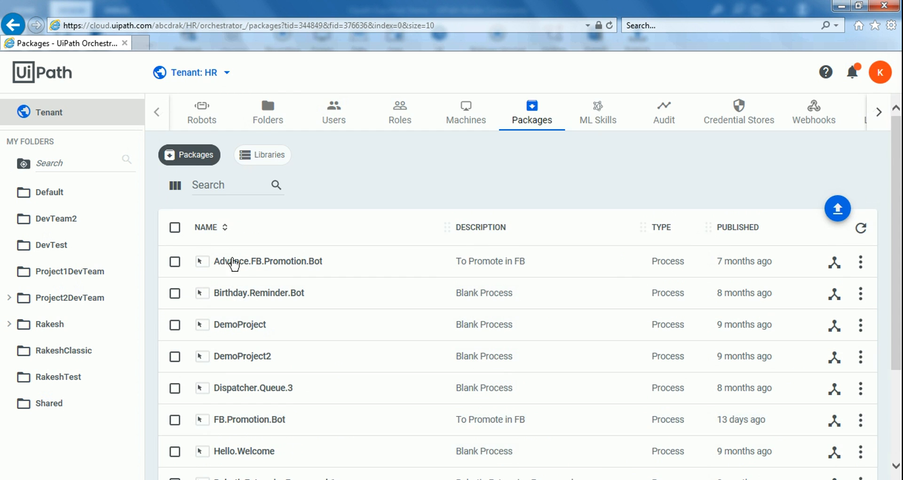
scroll(276, 416, down, 3)
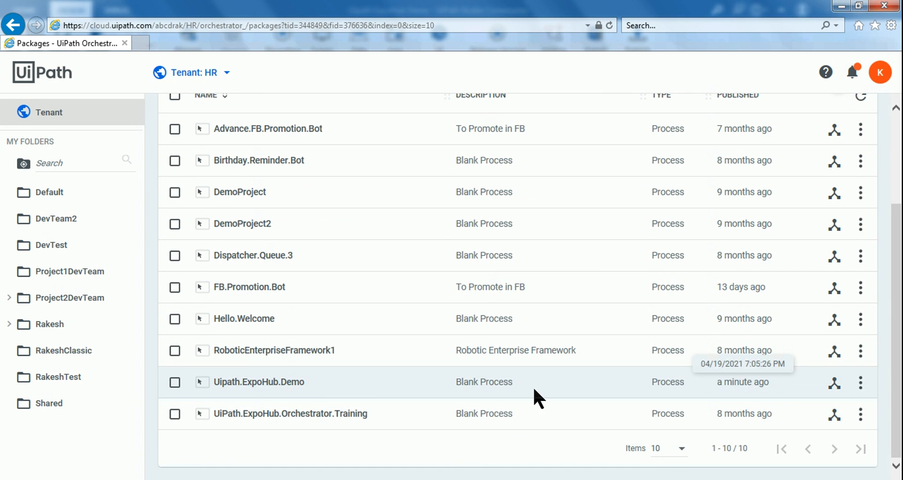
Step: Select the Uipath.ExpoHub.Demo package, check the status of its versions, and close the version list
click(175, 384)
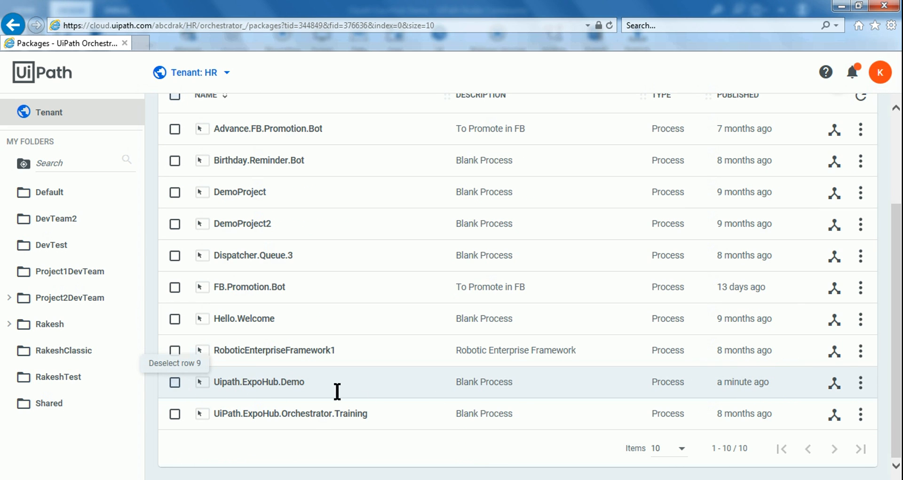
click(861, 383)
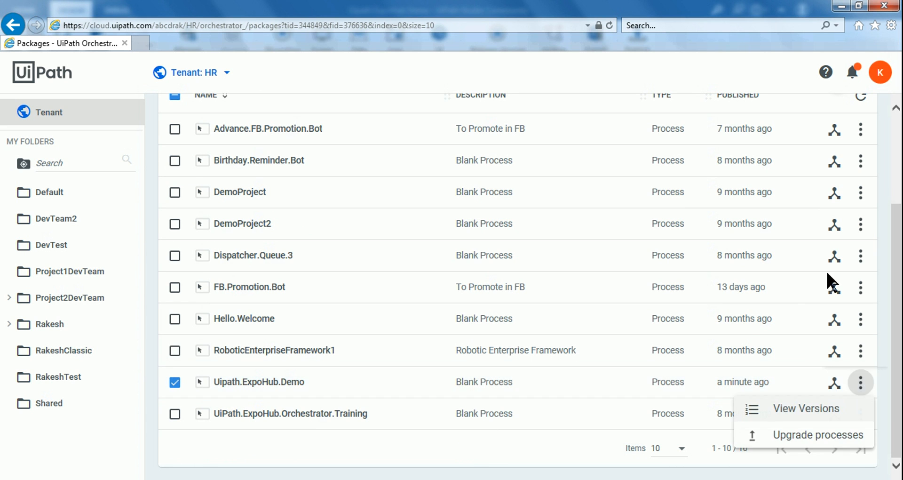
click(808, 405)
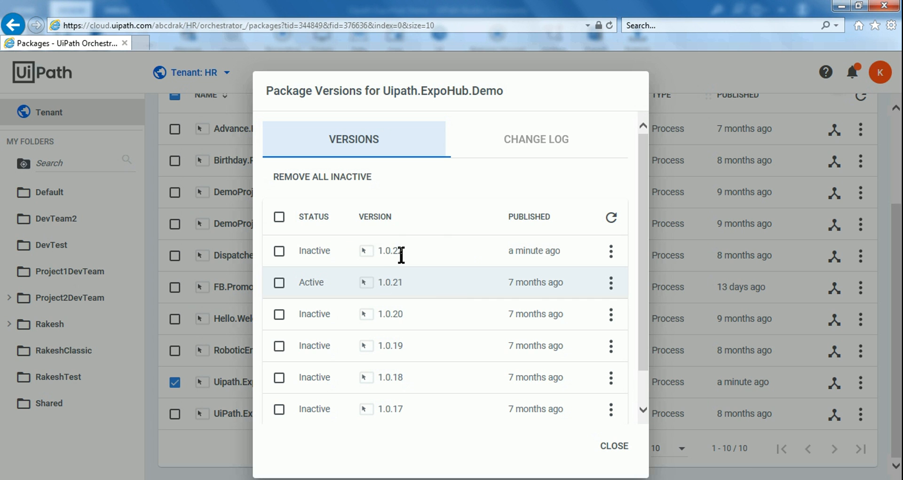
click(615, 445)
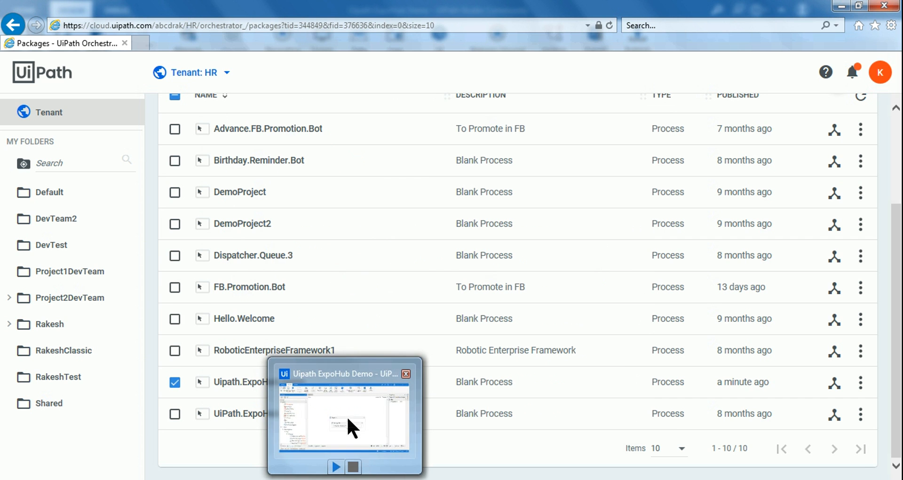
Step: Switch to UiPath Studio and publish Uipath.ExpoHub.Demo as version 1.0.23
click(346, 413)
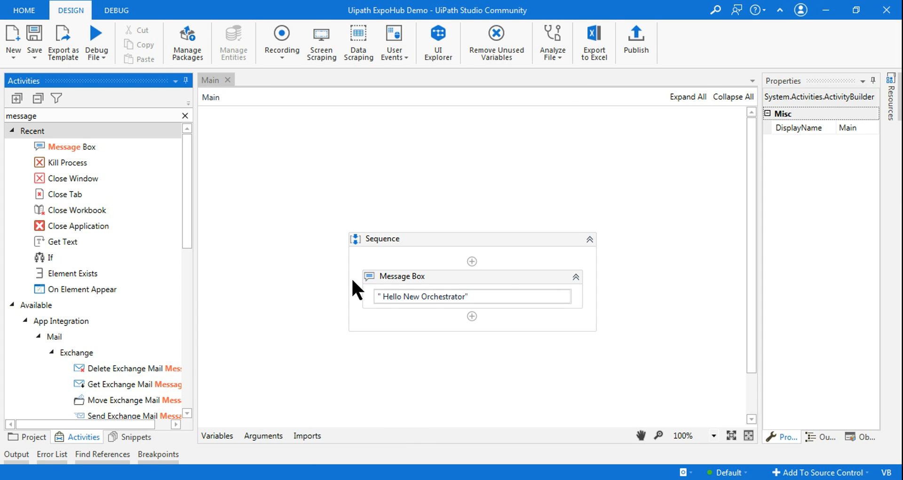
click(634, 38)
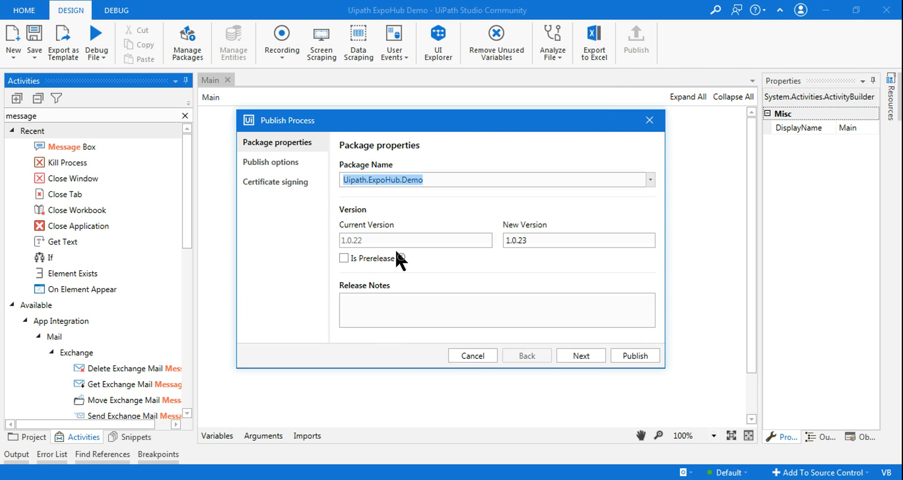
drag(508, 125, 525, 153)
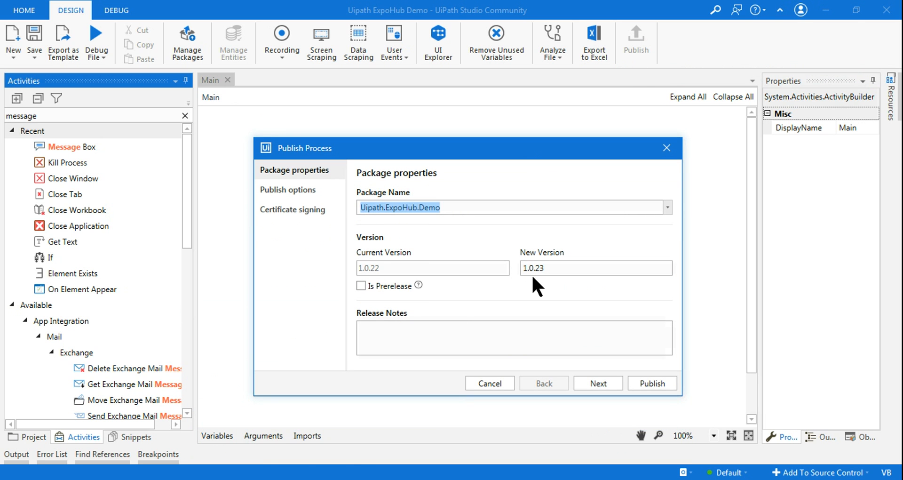
click(658, 384)
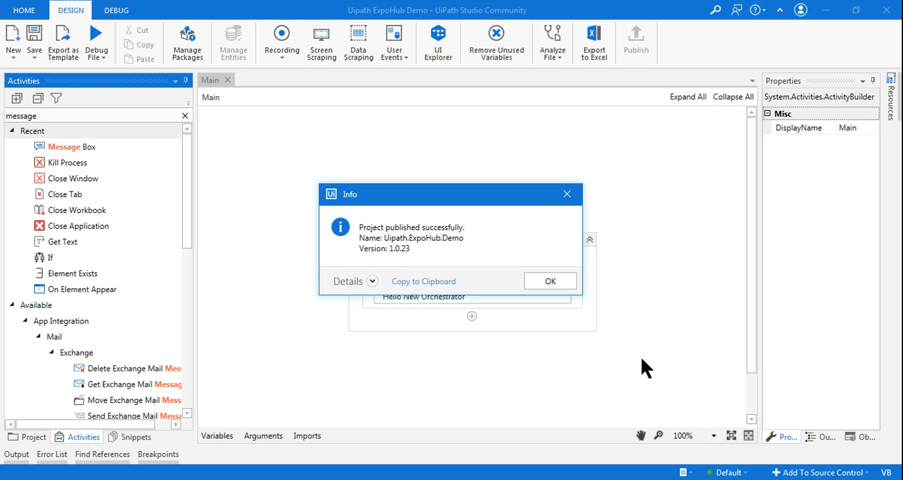
click(561, 273)
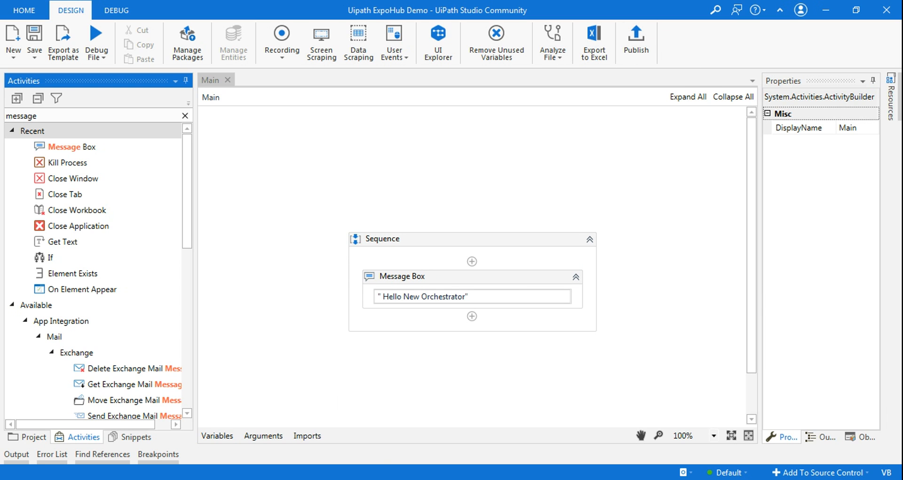
Step: Switch to Orchestrator in the browser and view the version list of Uipath.ExpoHub.Demo for the new 1.0.23 entry
click(317, 447)
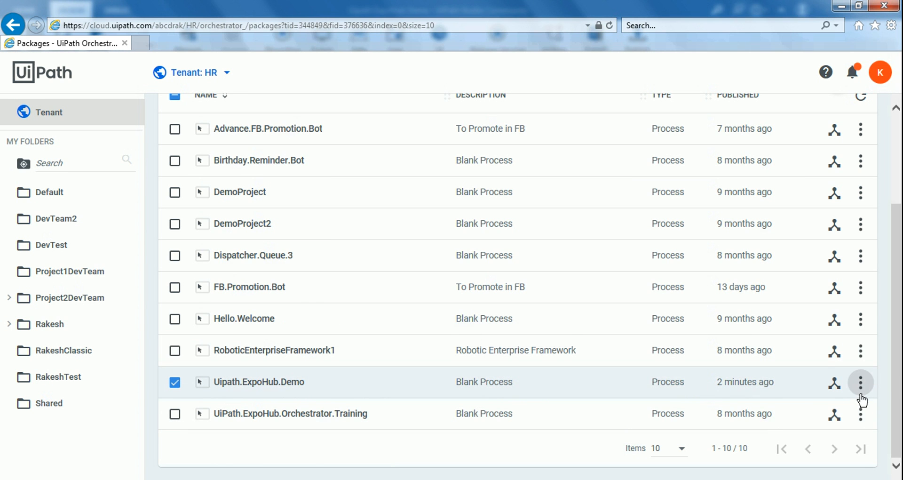
click(860, 381)
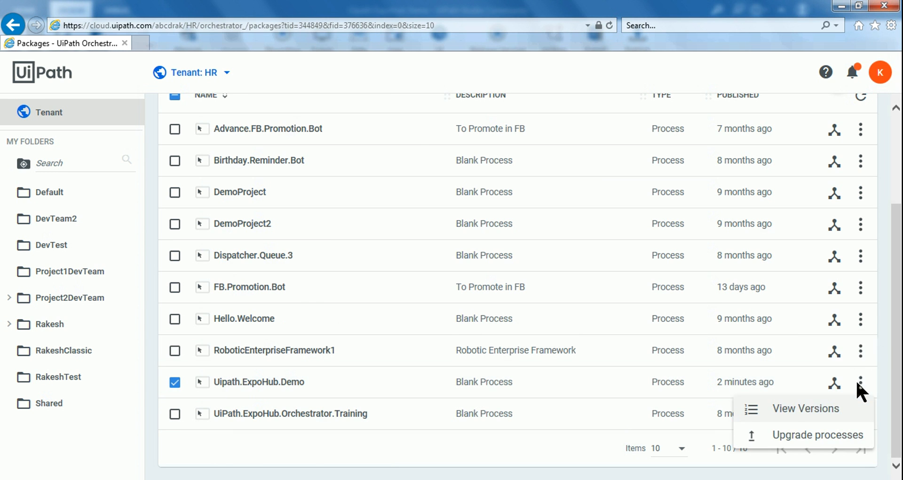
click(815, 407)
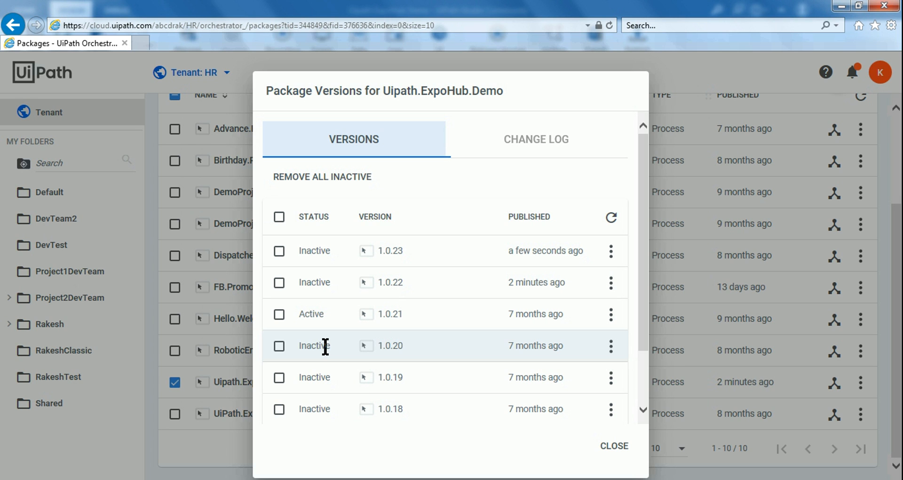
Step: Open UiPath Assistant from the system tray and check which processes are available to the robot
click(787, 479)
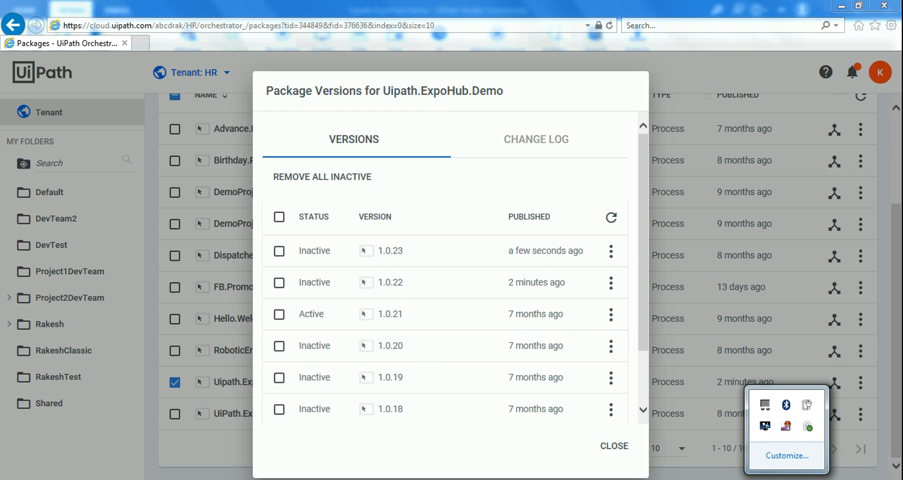
click(808, 425)
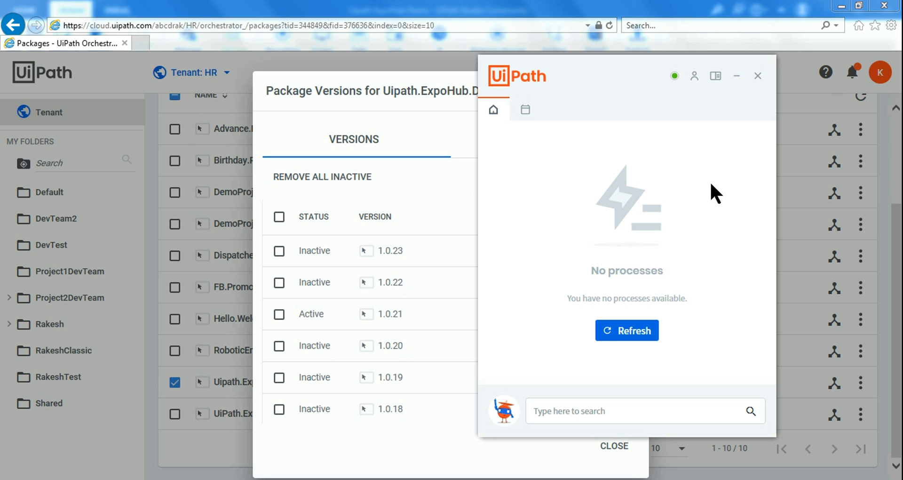
drag(571, 66, 635, 124)
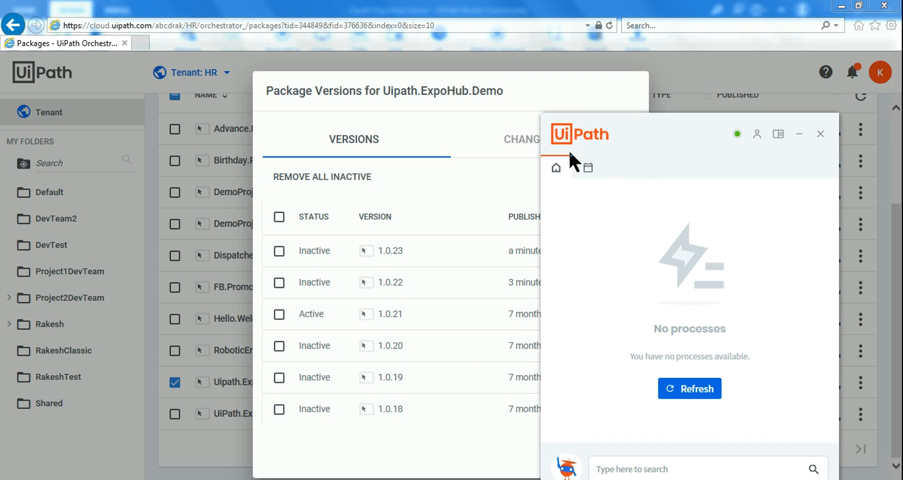
drag(698, 130, 662, 102)
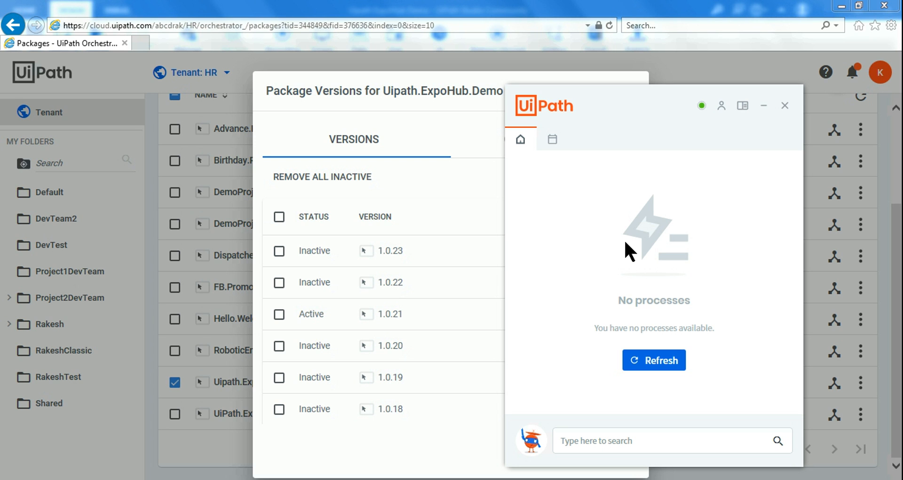
drag(636, 94, 656, 117)
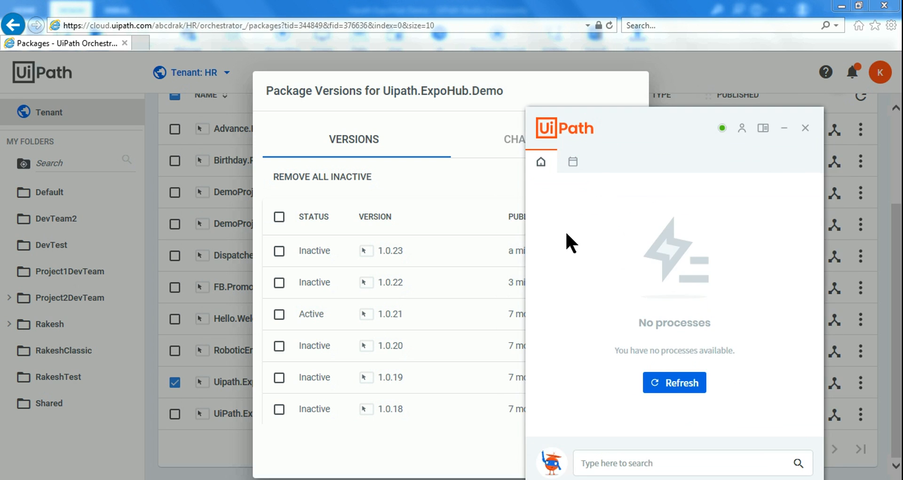
Step: Return to Orchestrator, review the remaining Uipath.ExpoHub.Demo package versions, and close the version list
click(199, 451)
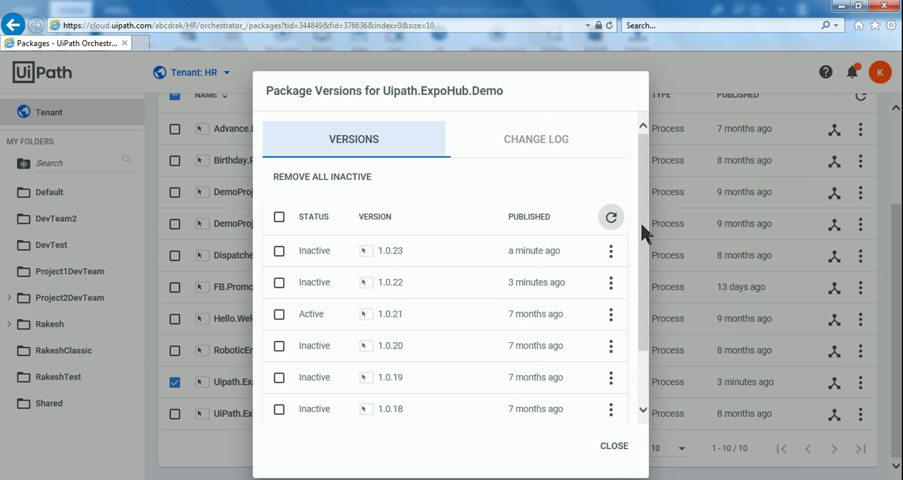
scroll(610, 424, down, 2)
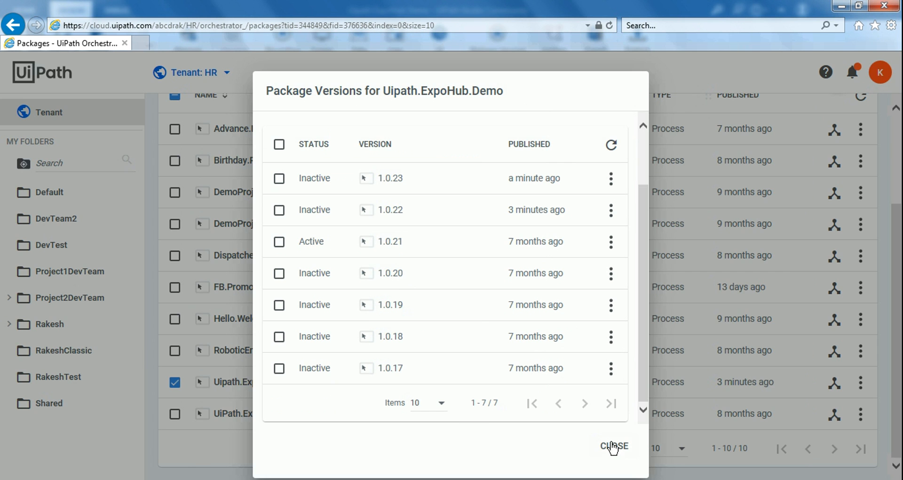
click(611, 445)
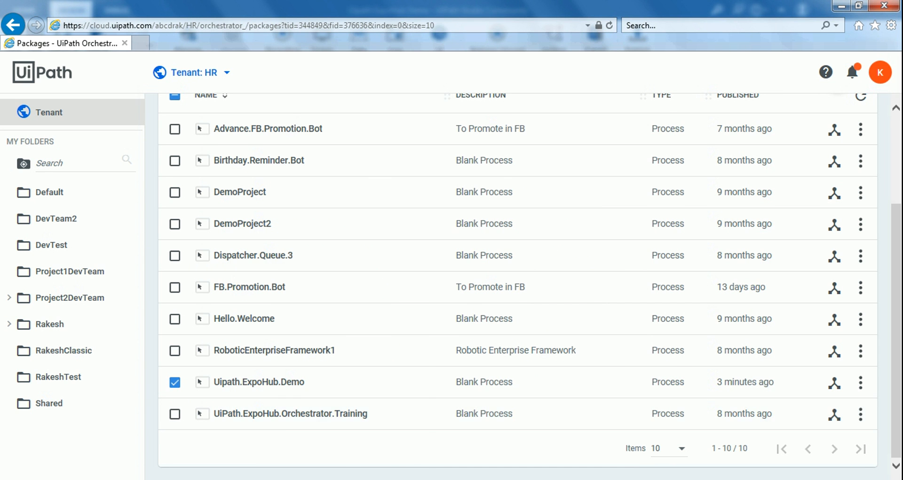
Step: Bring UiPath Assistant back up over Orchestrator's package page, check its process list, and minimise it
mouse_move(360, 464)
click(357, 437)
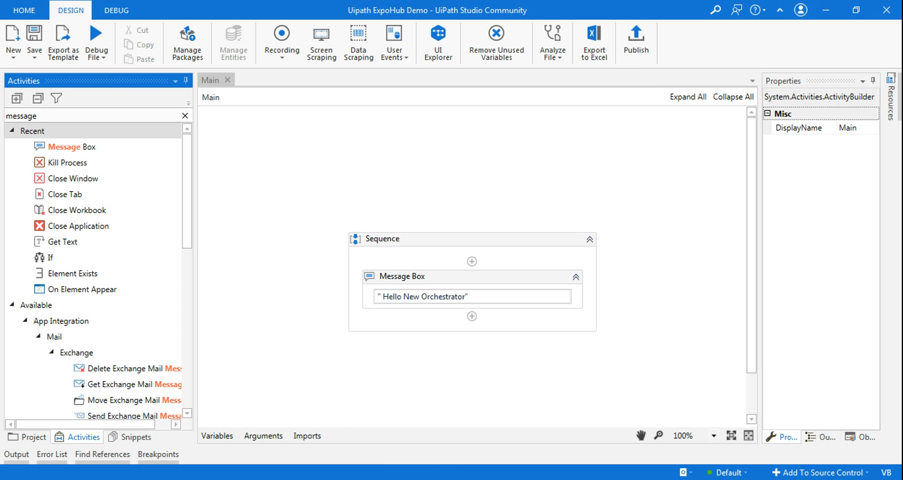
mouse_move(263, 477)
mouse_move(302, 477)
click(331, 438)
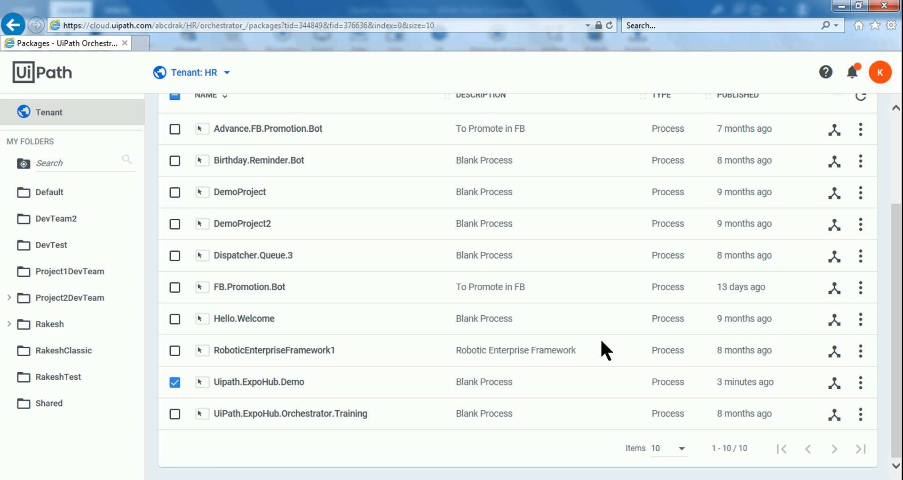
scroll(600, 350, up, 3)
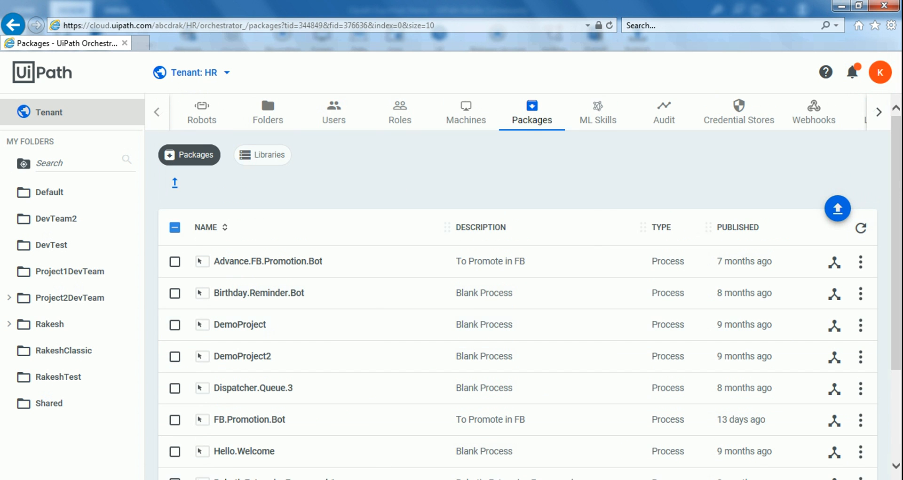
click(410, 449)
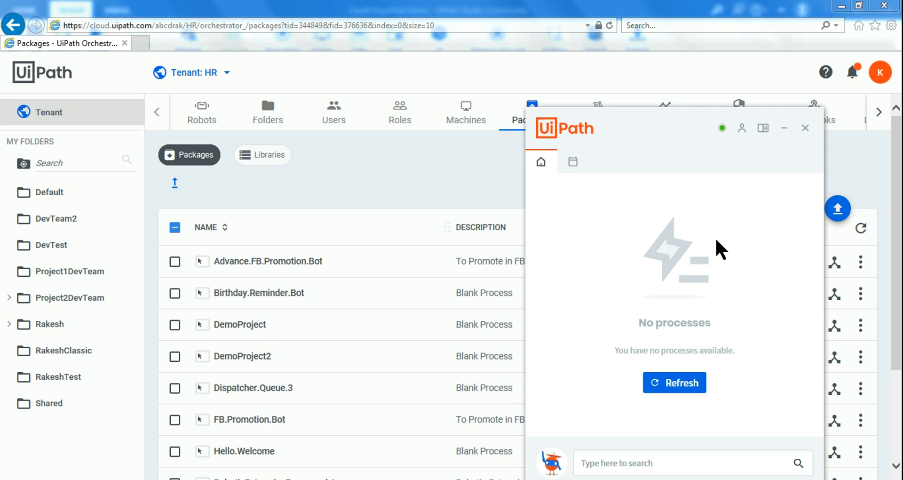
mouse_move(654, 137)
mouse_down()
mouse_move(685, 126)
mouse_move(649, 134)
mouse_up()
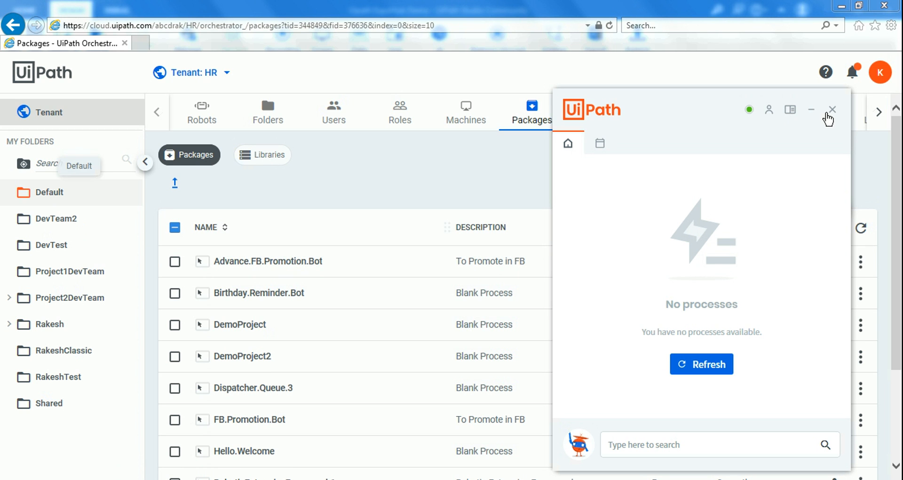
click(812, 110)
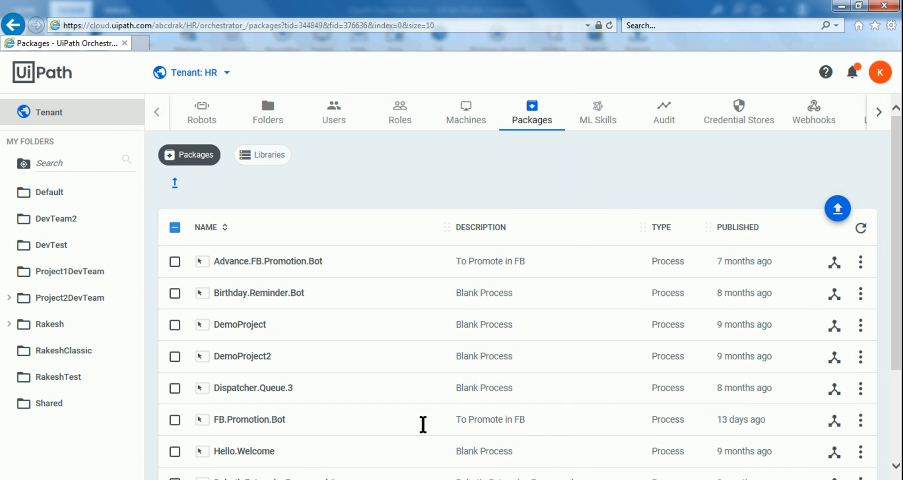
Step: Check the Orchestrator folder connected in UiPath Studio, and open the Default folder's environments in Orchestrator in the browser
mouse_move(345, 479)
click(349, 431)
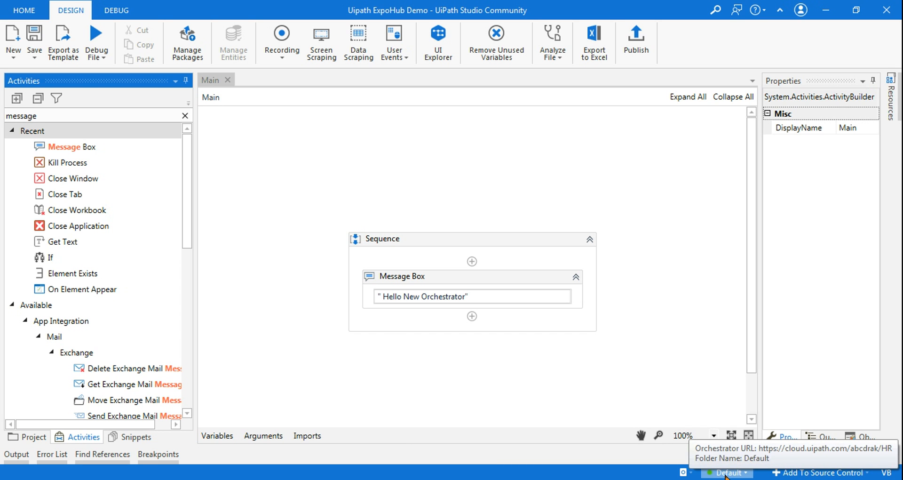
mouse_move(303, 479)
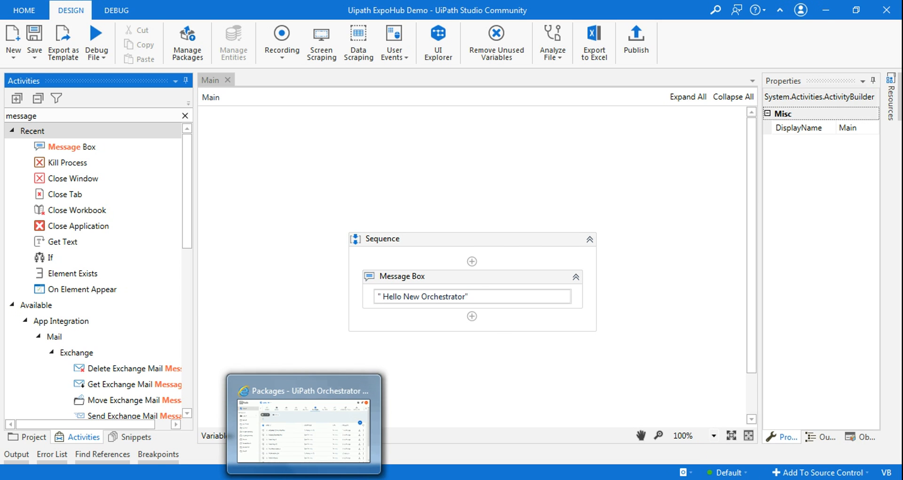
click(292, 448)
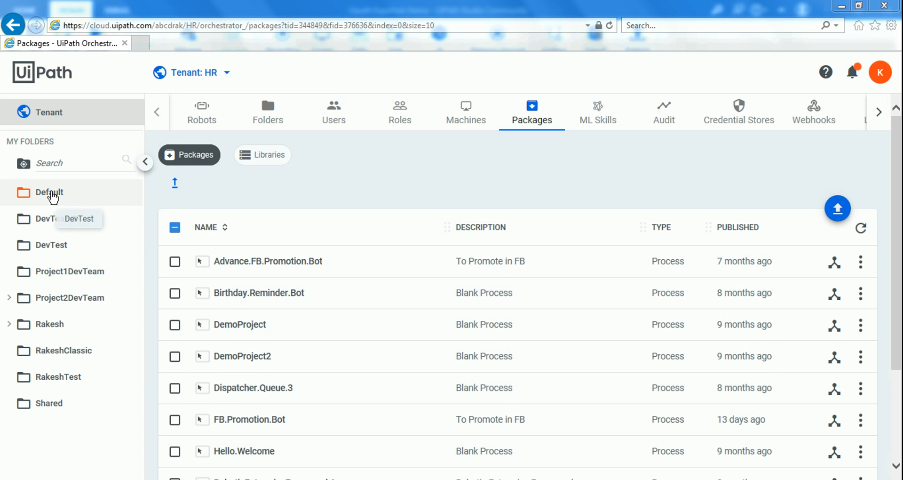
click(51, 194)
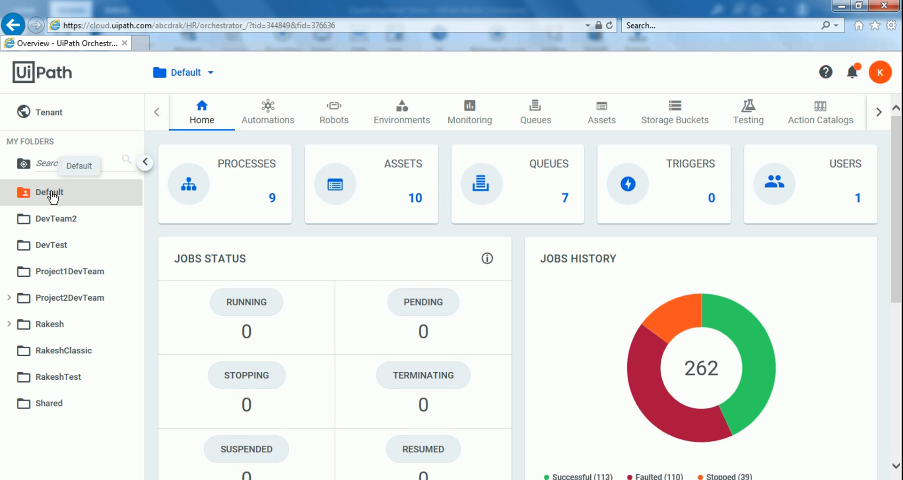
click(398, 119)
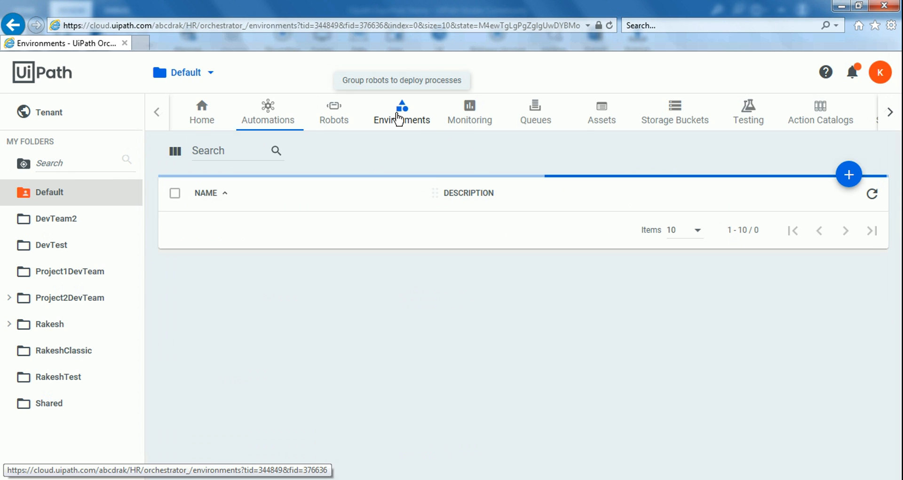
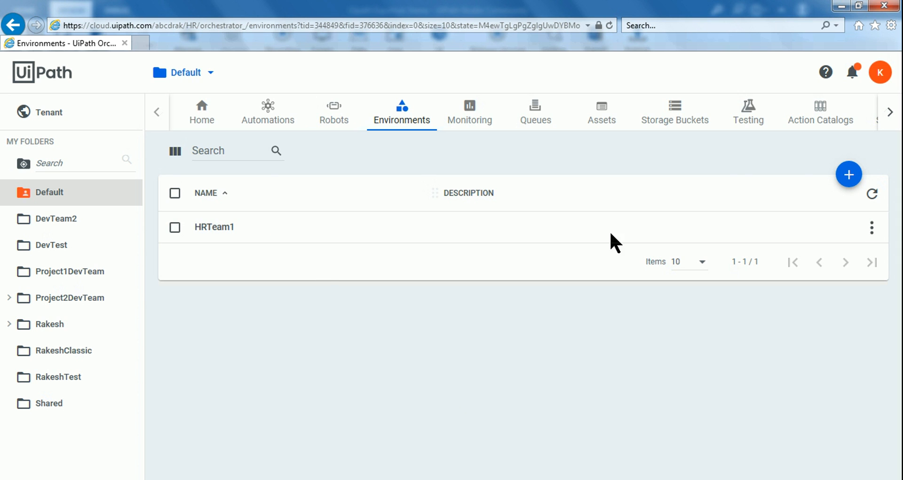
Step: Create an environment named ExpoHub_Group1-HR Team in the Default folder and assign the listed unattended robot to it
click(849, 175)
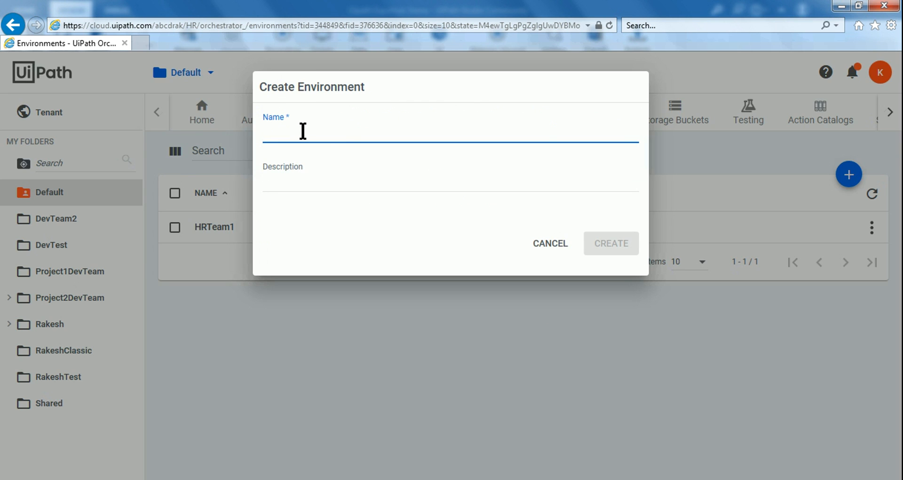
text(Grou)
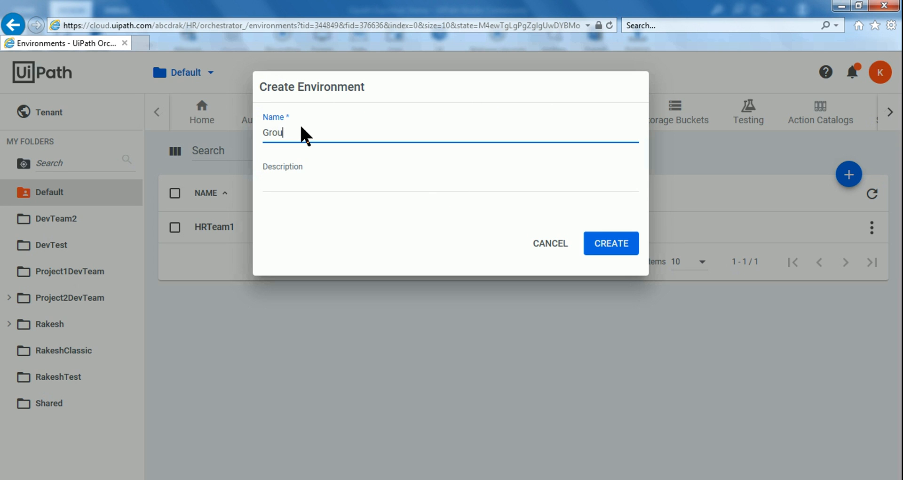
key(BackSpace)
key(BackSpace)
key(BackSpace)
key(BackSpace)
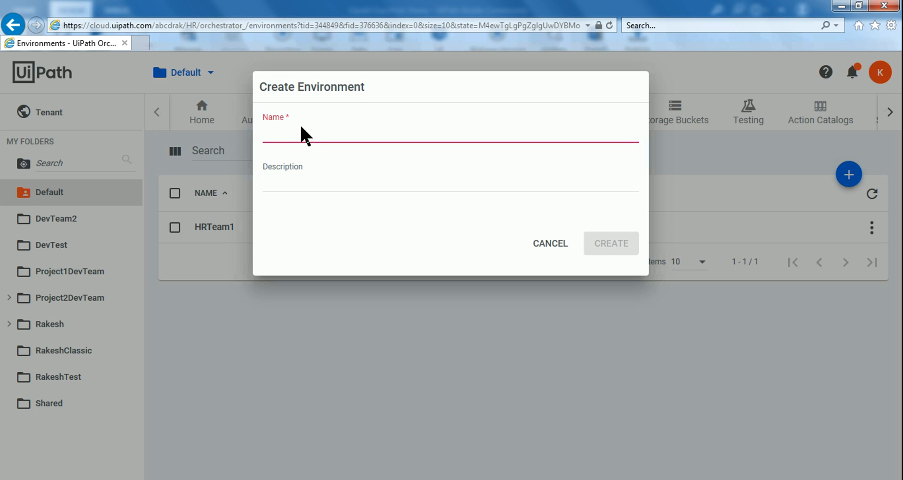
text(Exp)
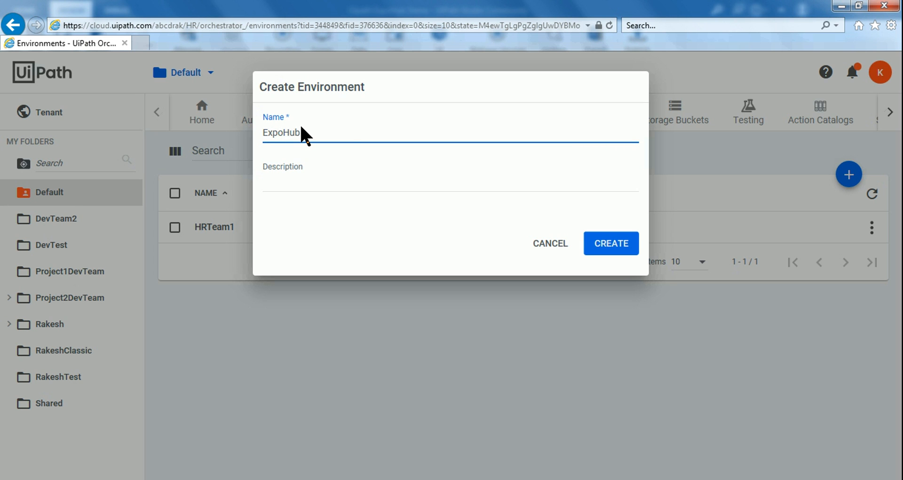
text(oHub_Group1-HR Team)
drag(369, 133, 257, 132)
click(614, 243)
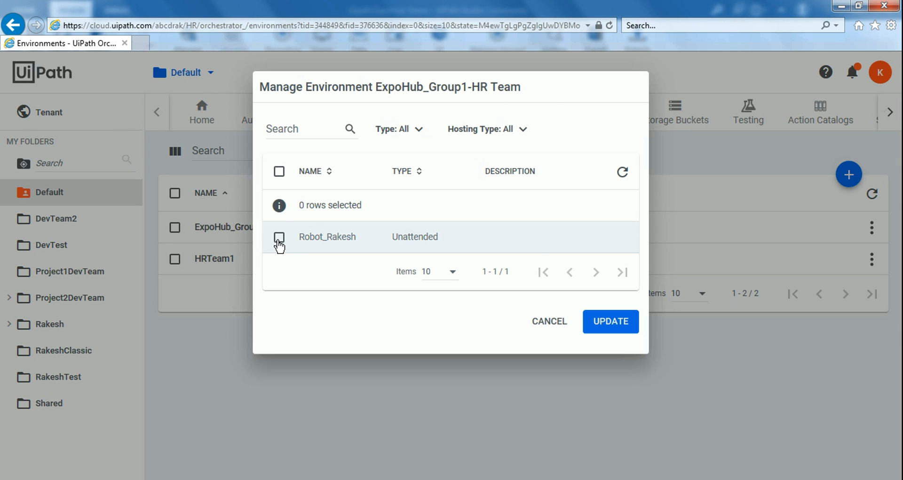
click(279, 237)
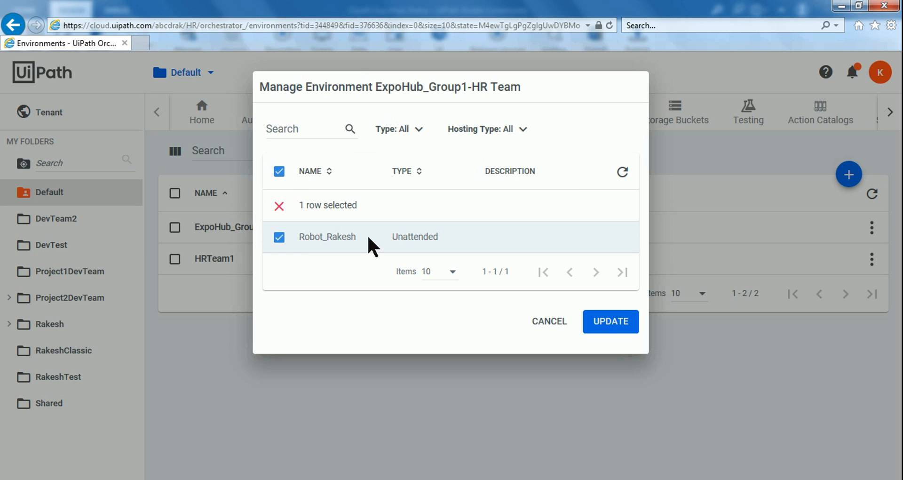
click(614, 331)
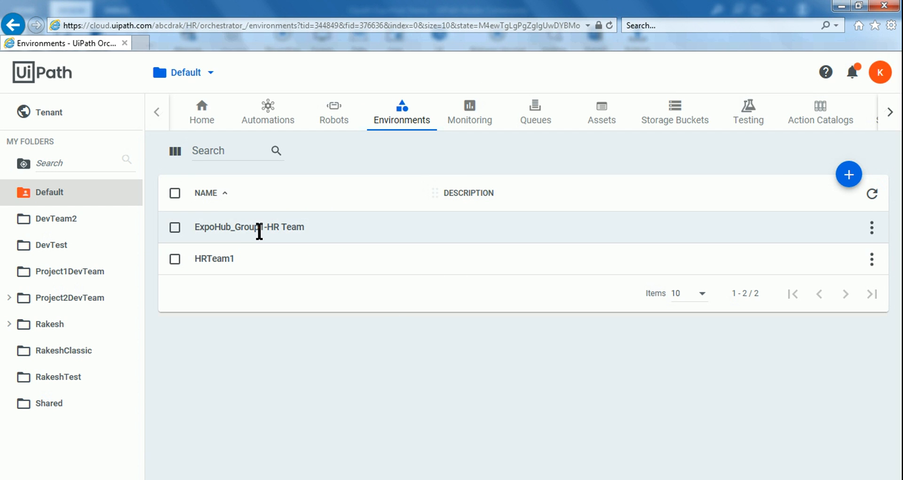
Step: Create a second environment named Group 2 and assign the same unattended robot to it
click(849, 175)
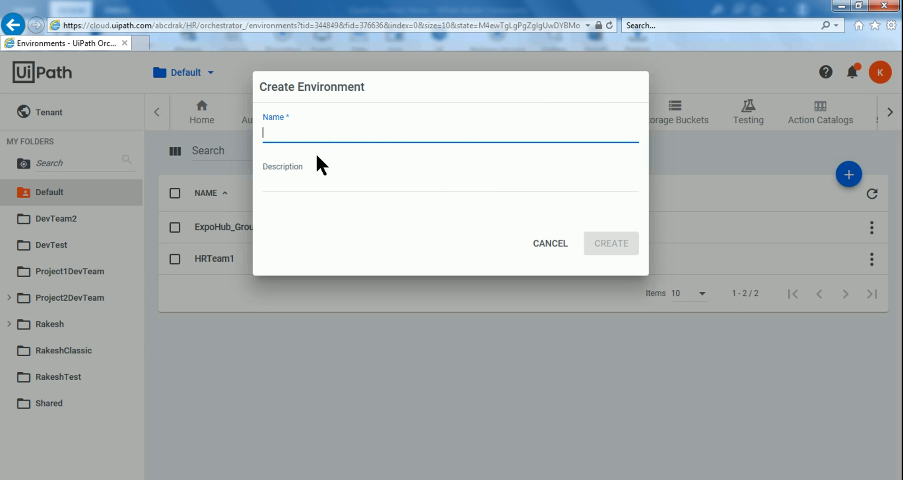
text(Group 2)
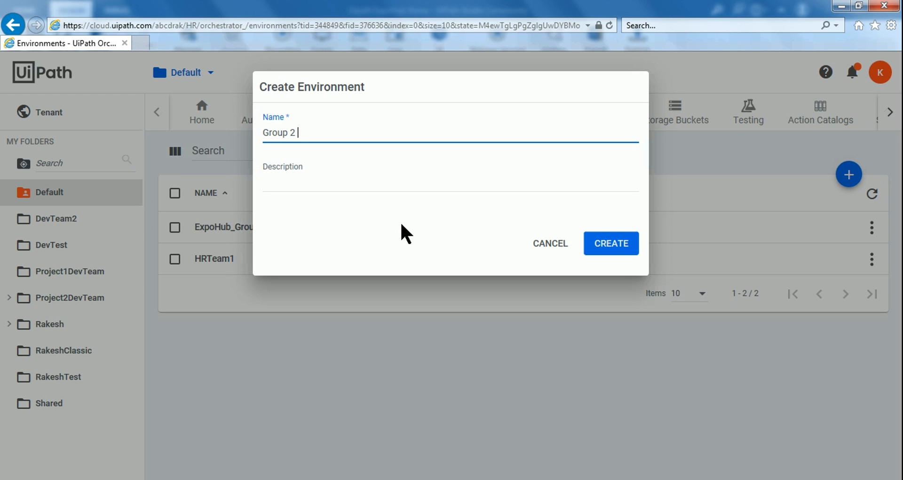
click(622, 247)
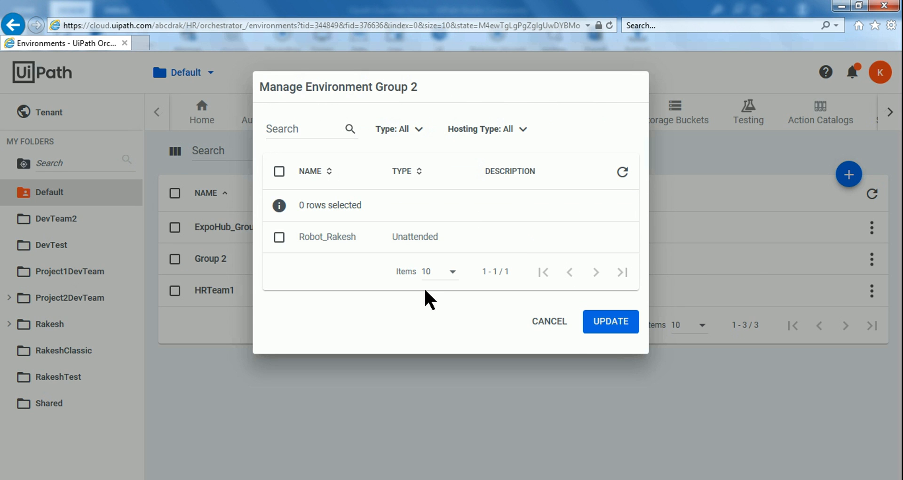
click(280, 235)
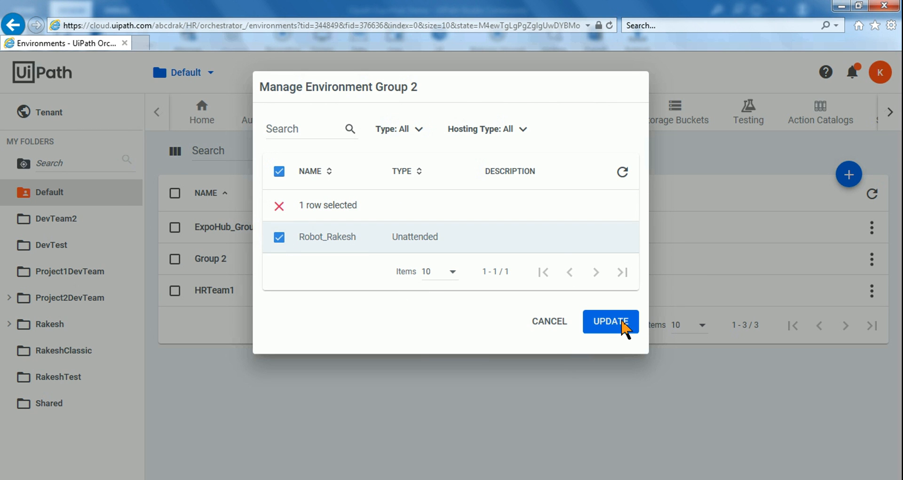
click(614, 321)
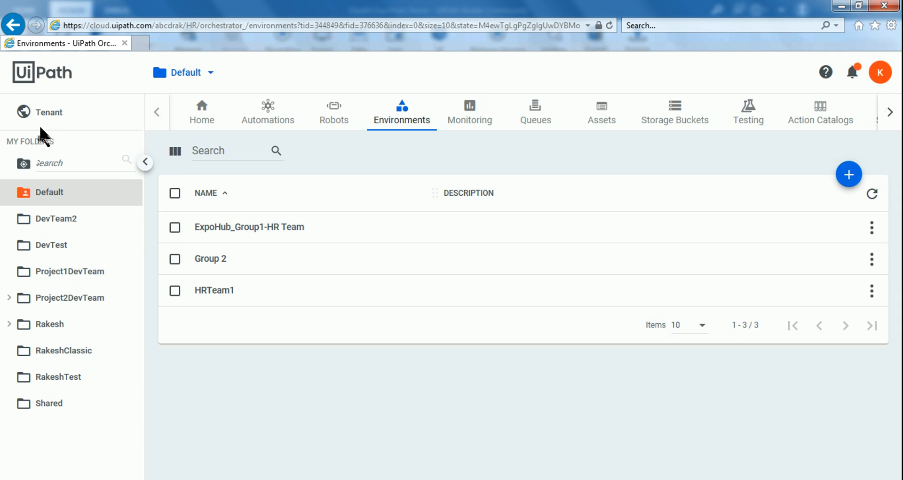
Step: Start adding a process in the Default folder and choose Uipath.ExpoHub.Demo as its package source
click(207, 121)
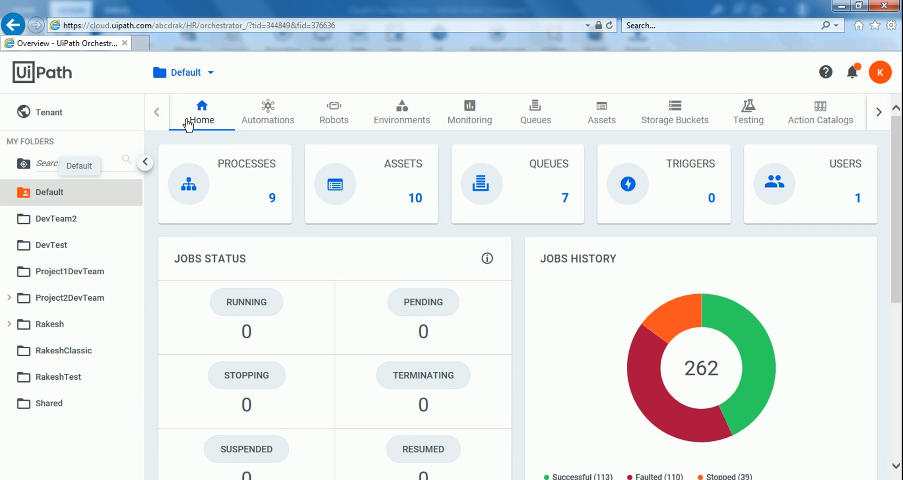
click(247, 170)
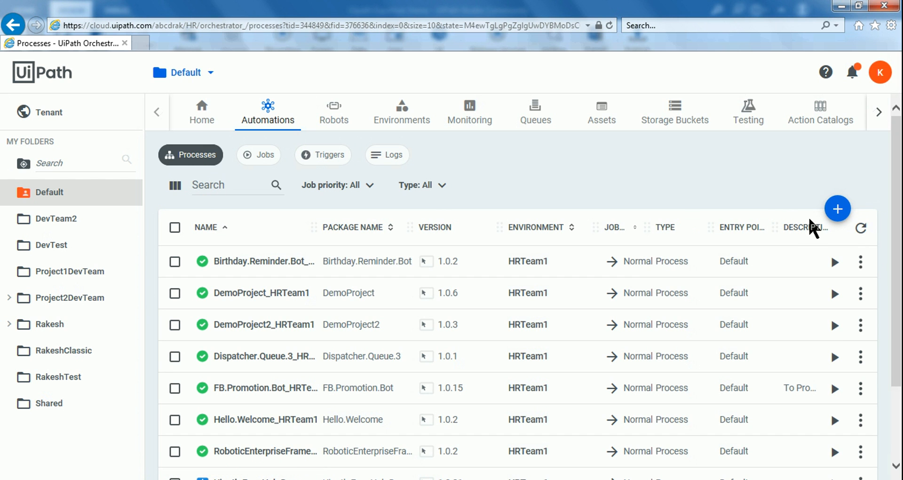
click(839, 210)
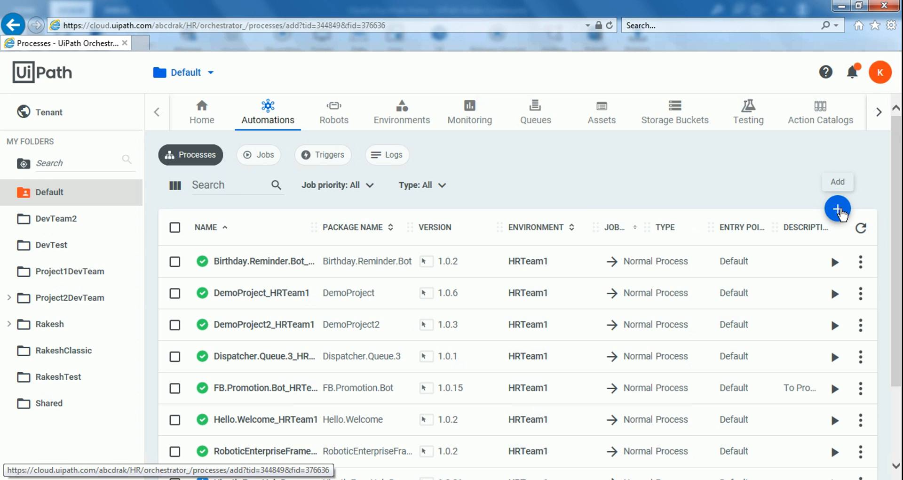
click(839, 209)
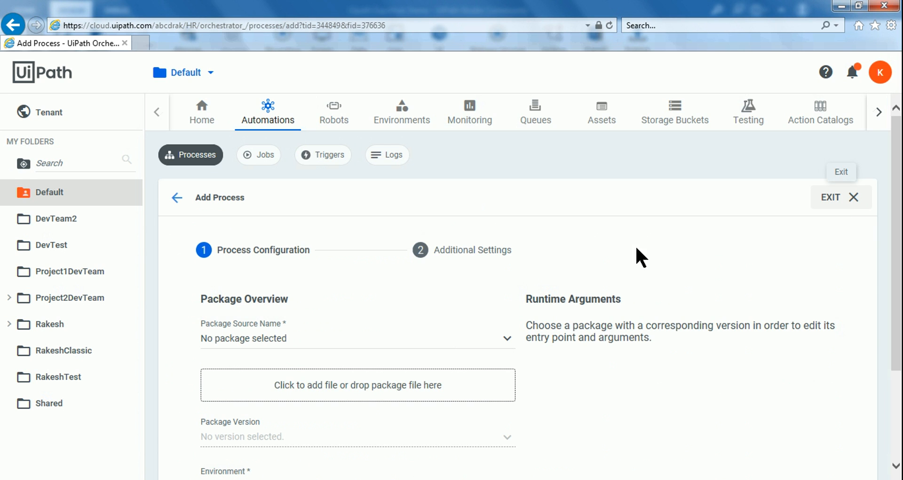
click(504, 346)
click(507, 339)
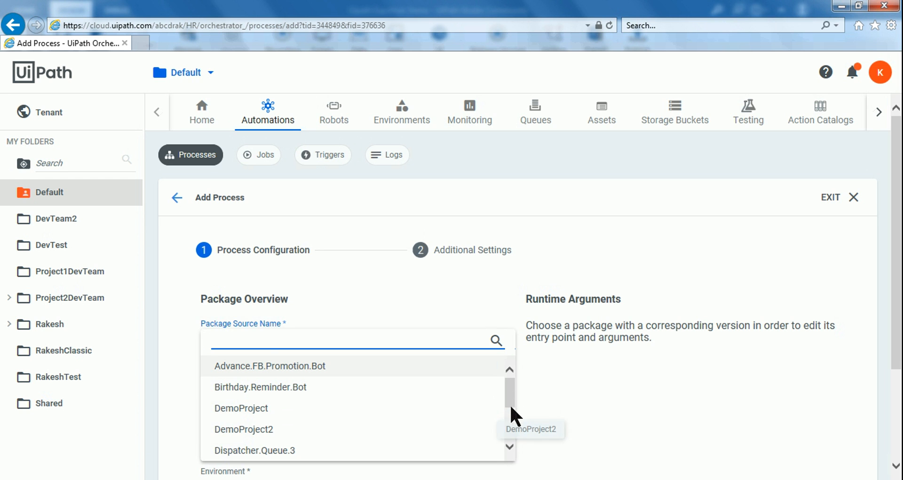
drag(510, 403, 513, 425)
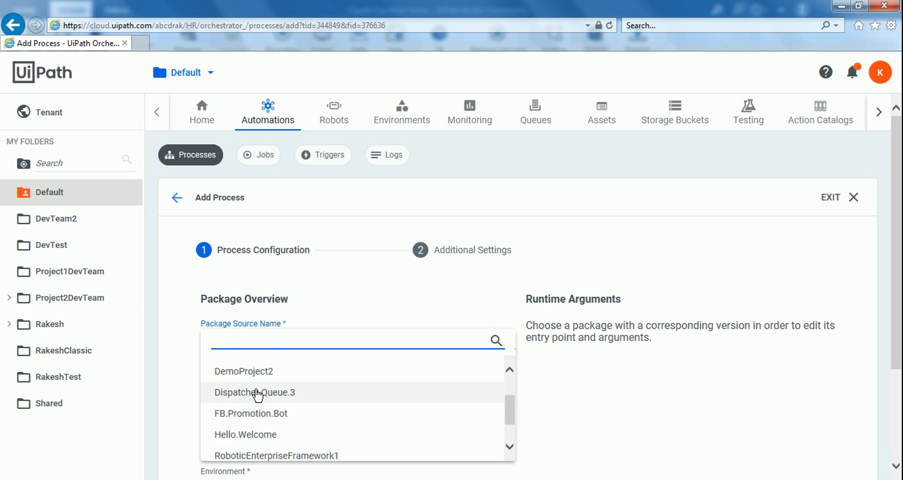
scroll(350, 432, down, 3)
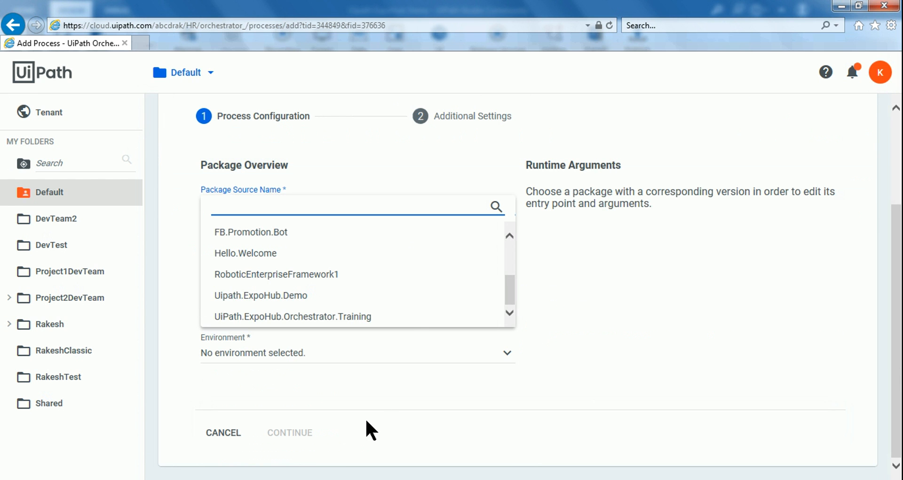
click(285, 295)
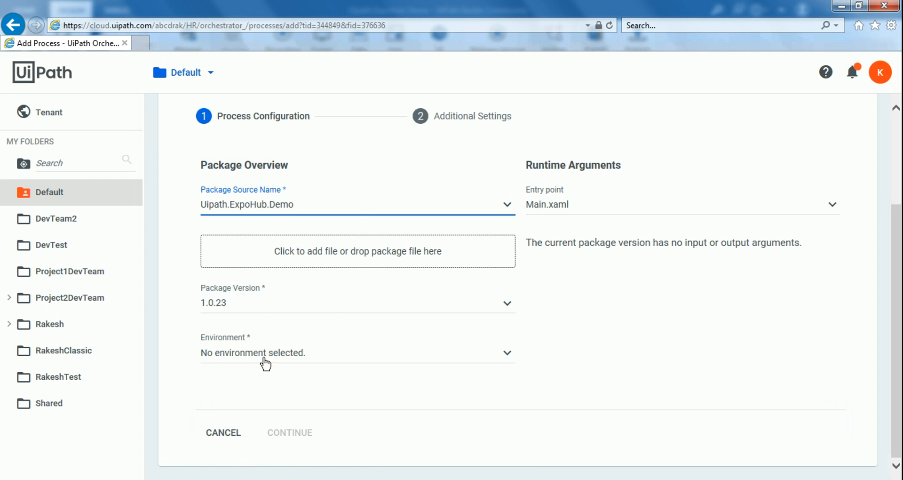
Step: Keep package version 1.0.23, choose the ExpoHub_Group1-HR Team environment, and create the process with the default additional settings
click(507, 305)
click(237, 311)
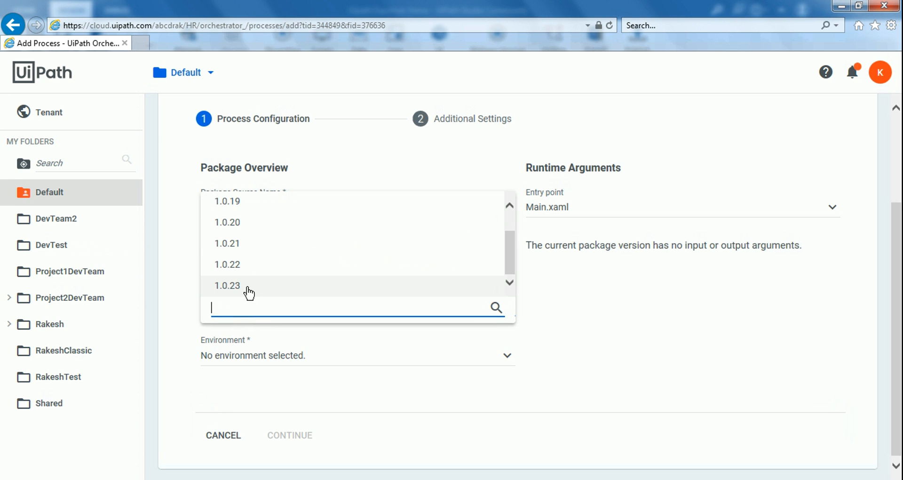
click(699, 357)
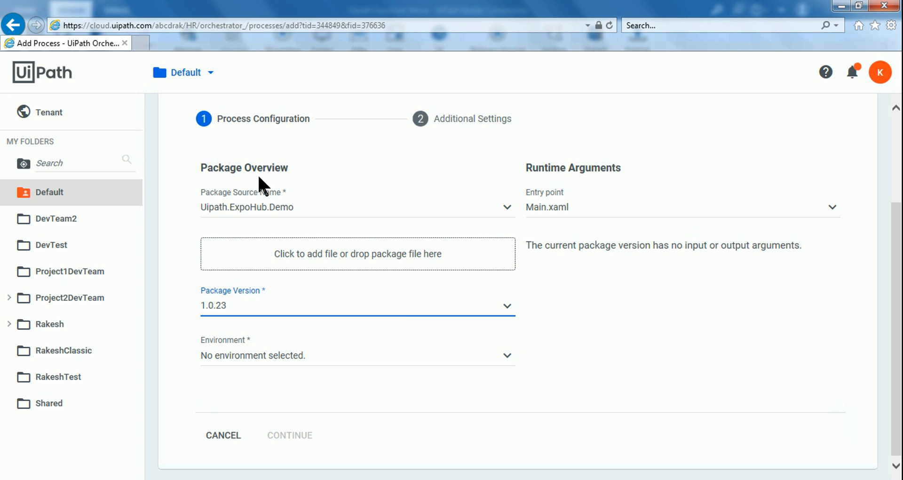
click(508, 358)
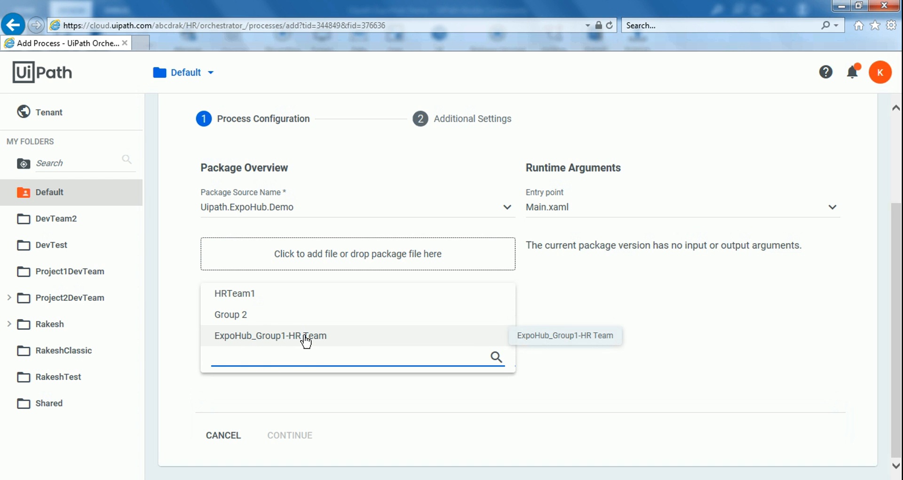
click(287, 335)
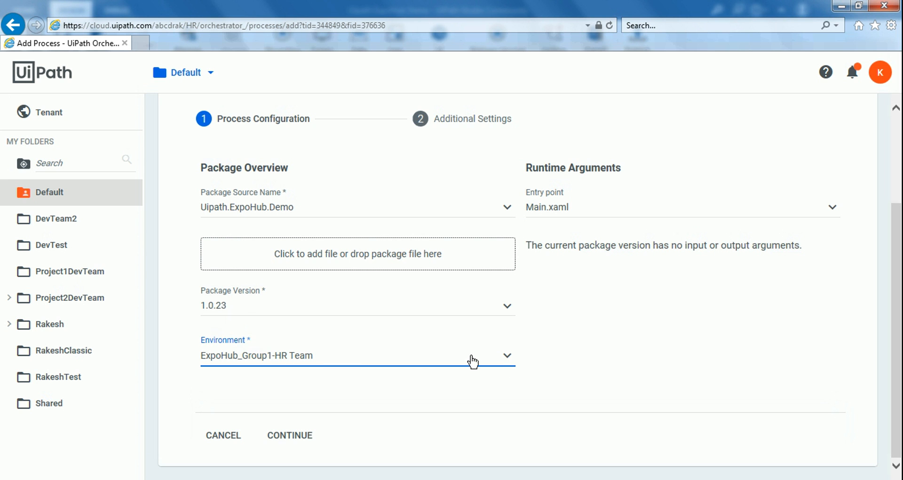
click(304, 441)
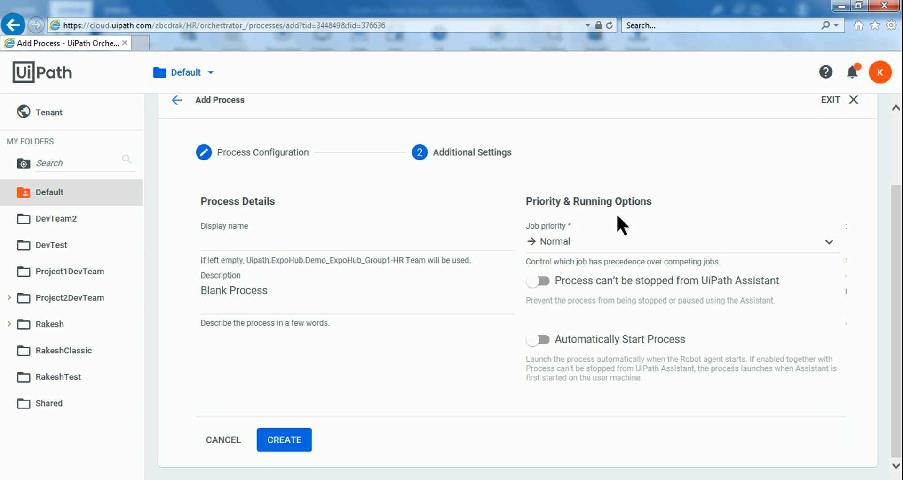
click(296, 434)
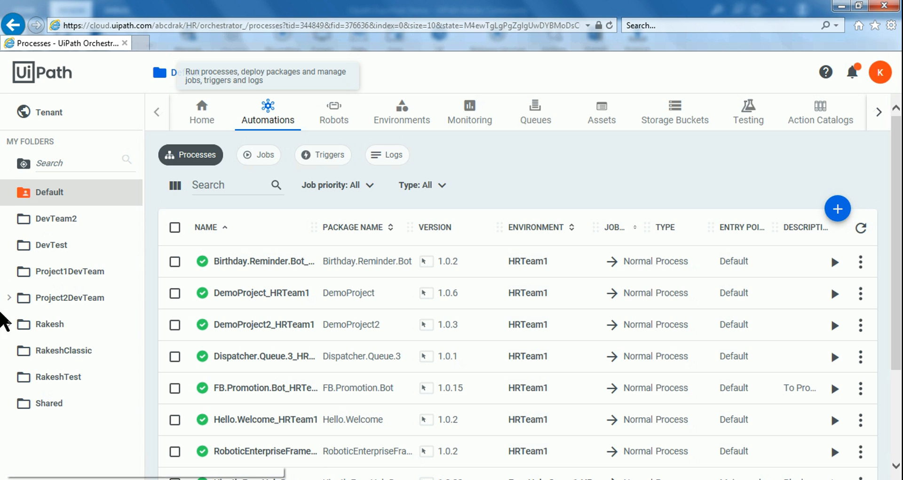
Step: Select the Uipath.ExpoHub.Demo 1.0.23 process in the list and check UiPath Assistant for available processes
scroll(288, 388, down, 3)
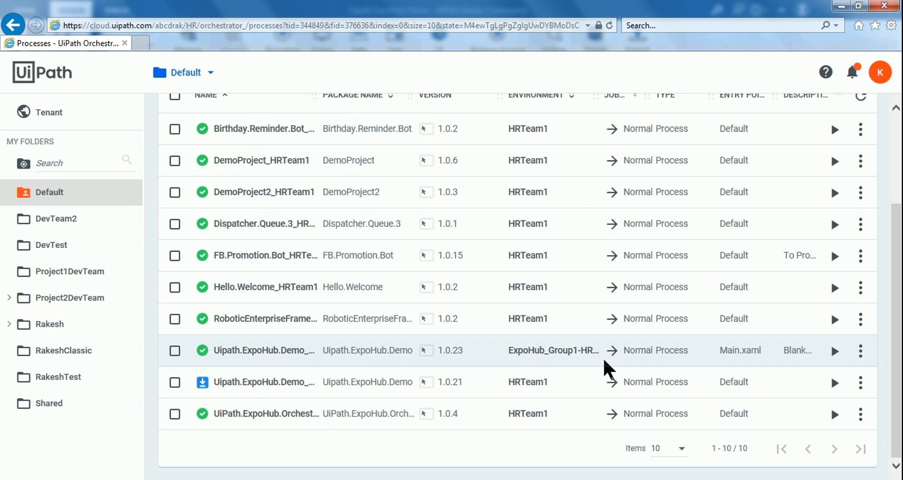
click(174, 350)
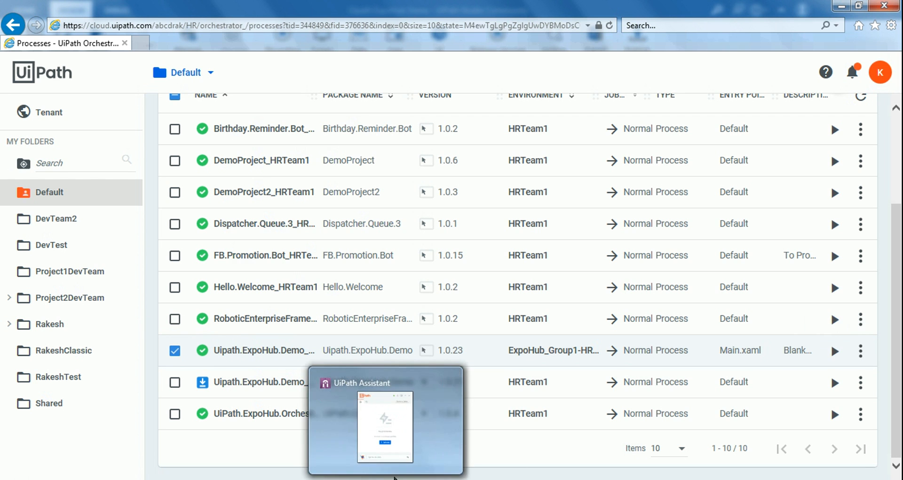
click(401, 447)
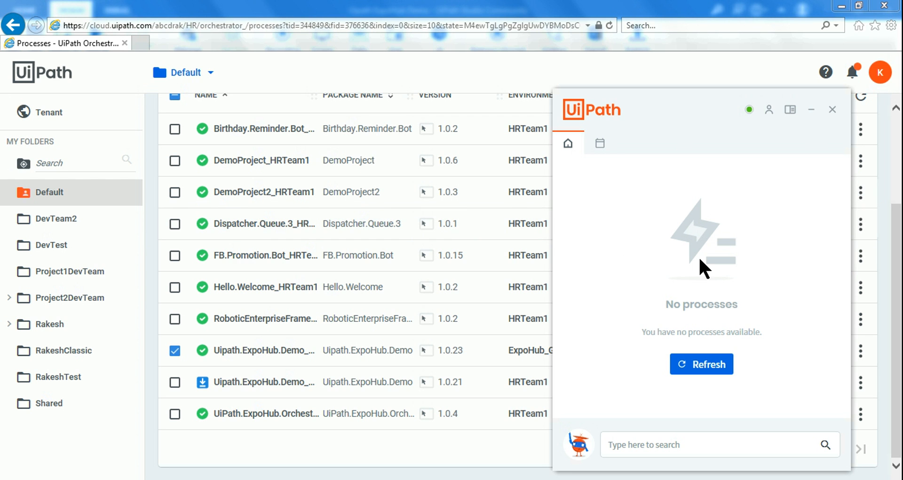
click(361, 450)
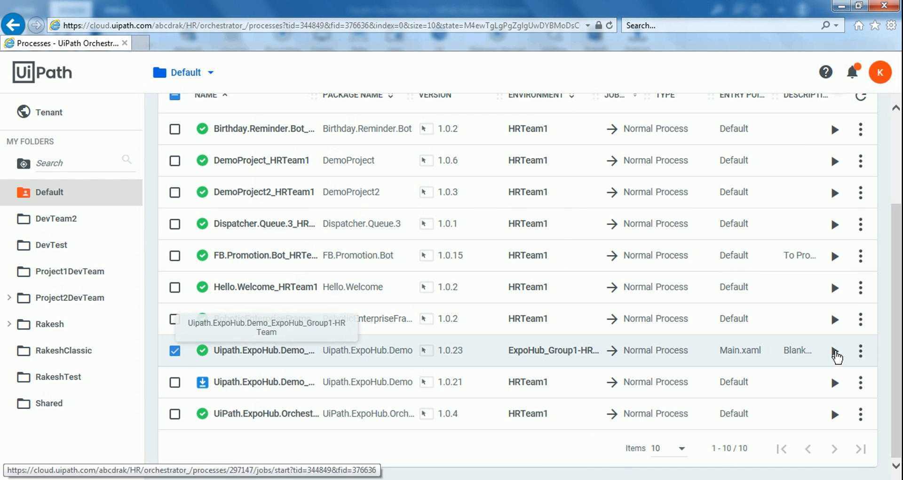
Step: Start a job for the Uipath.ExpoHub.Demo 1.0.23 process on the specific available robot, keeping normal priority
click(835, 351)
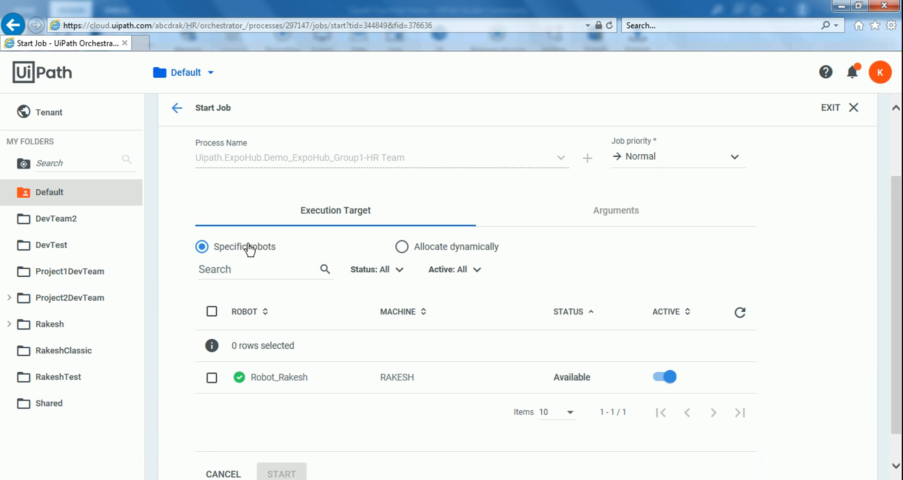
scroll(366, 405, down, 1)
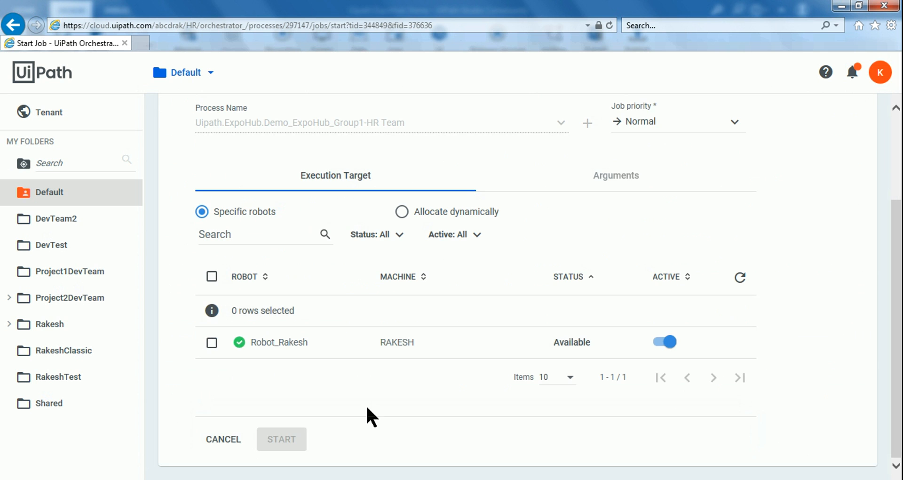
click(245, 335)
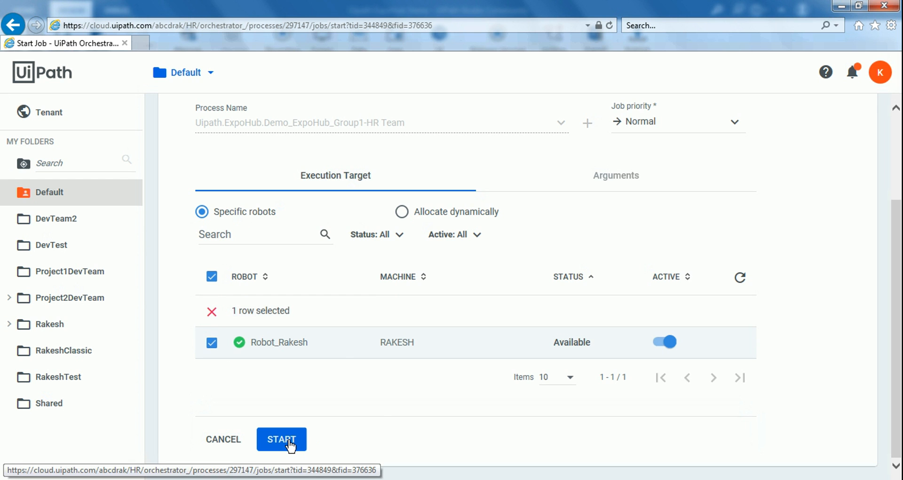
scroll(292, 174, up, 2)
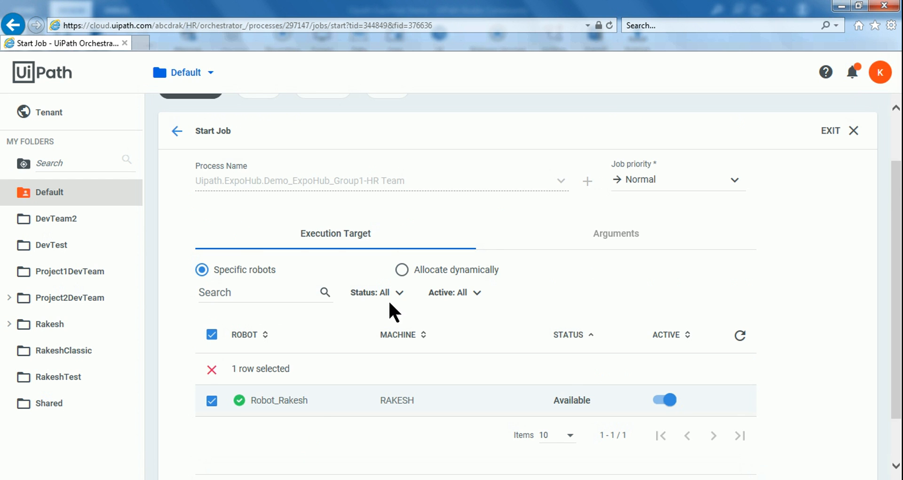
scroll(316, 414, down, 2)
click(293, 437)
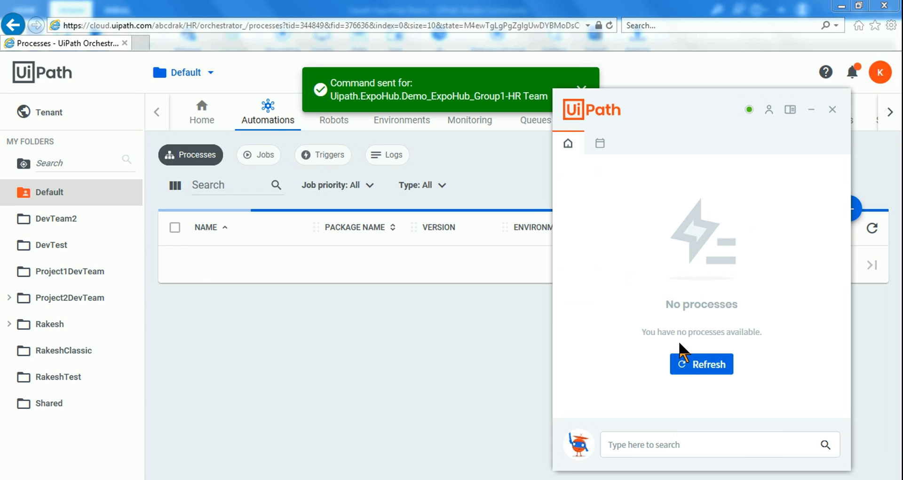
Step: Refresh the process list in UiPath Assistant until the ExpoHub demo process loads, and acknowledge the message box from the running job
click(713, 365)
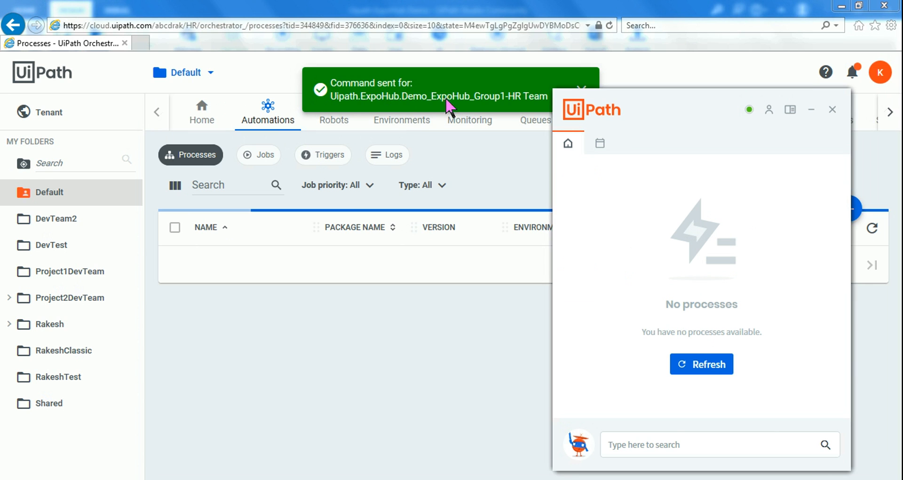
click(710, 367)
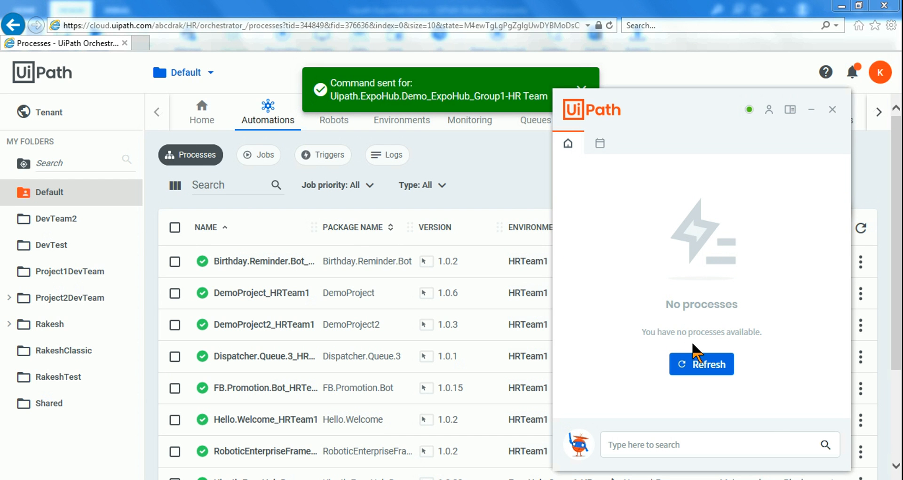
click(703, 366)
click(718, 362)
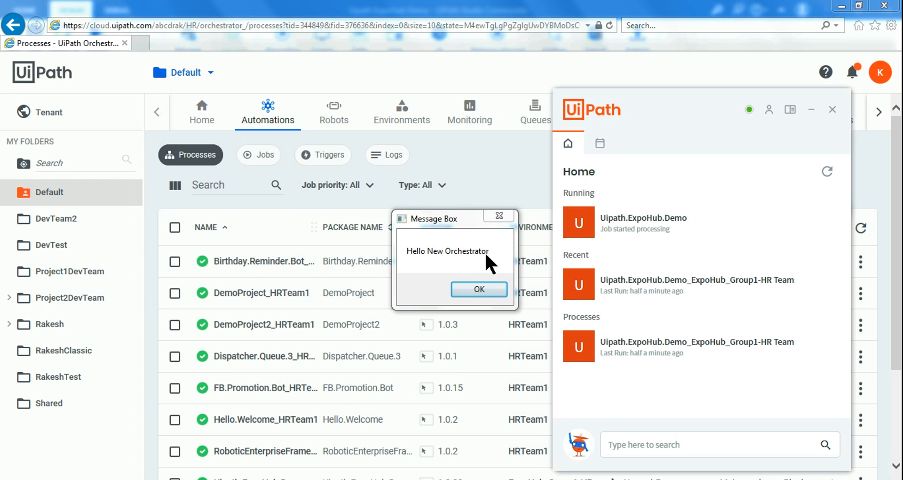
click(487, 288)
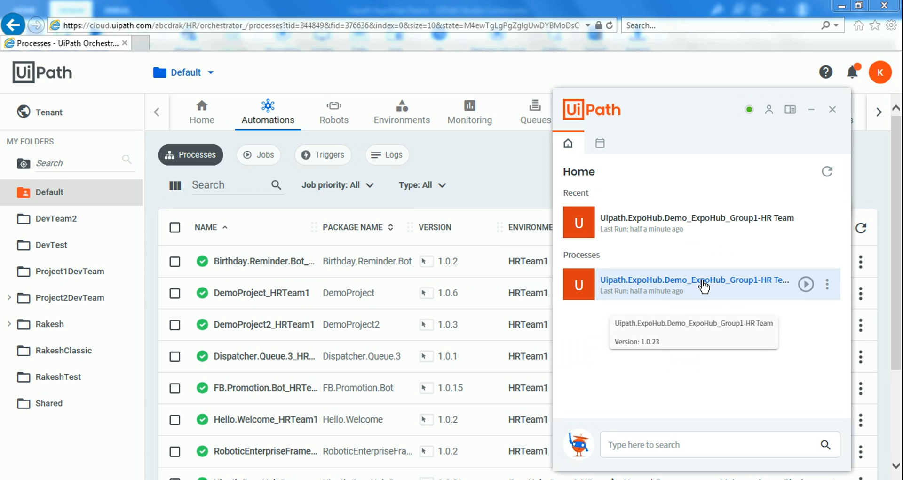
Step: Open the HR tenant's machine list in Orchestrator and check it alongside the robot's connection status and processes in UiPath Assistant
click(55, 114)
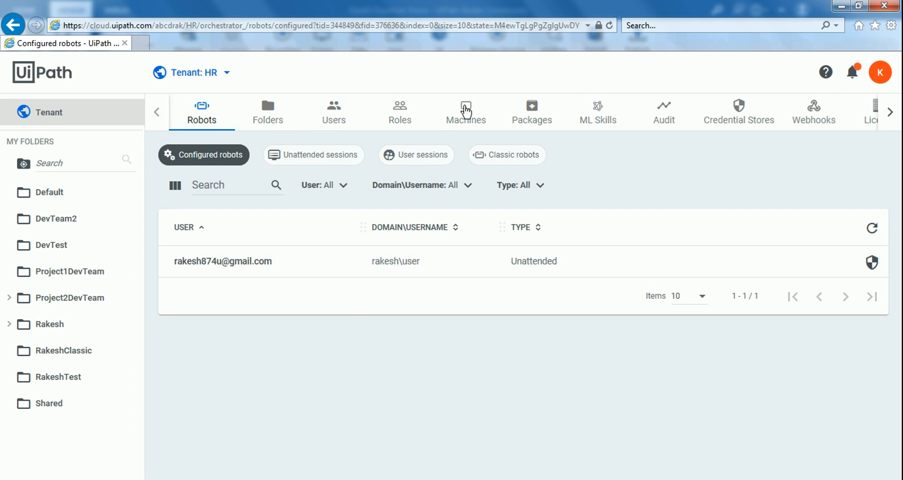
click(466, 112)
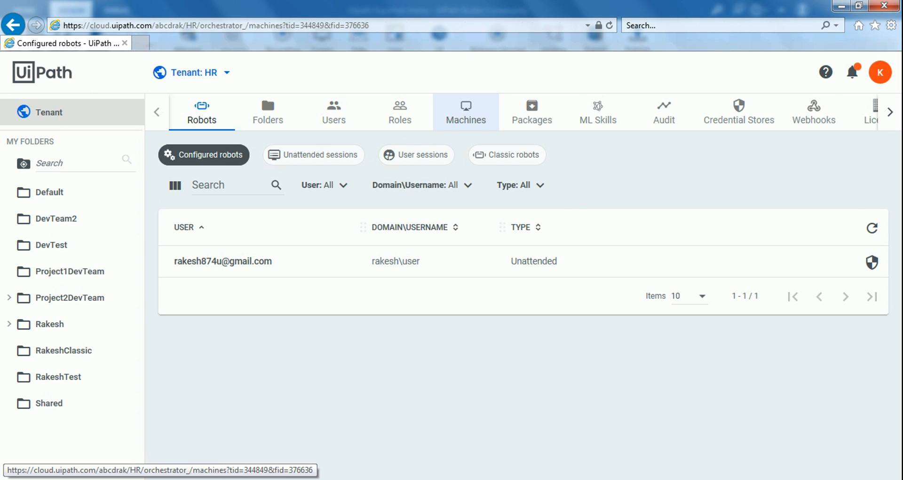
mouse_move(386, 479)
click(398, 454)
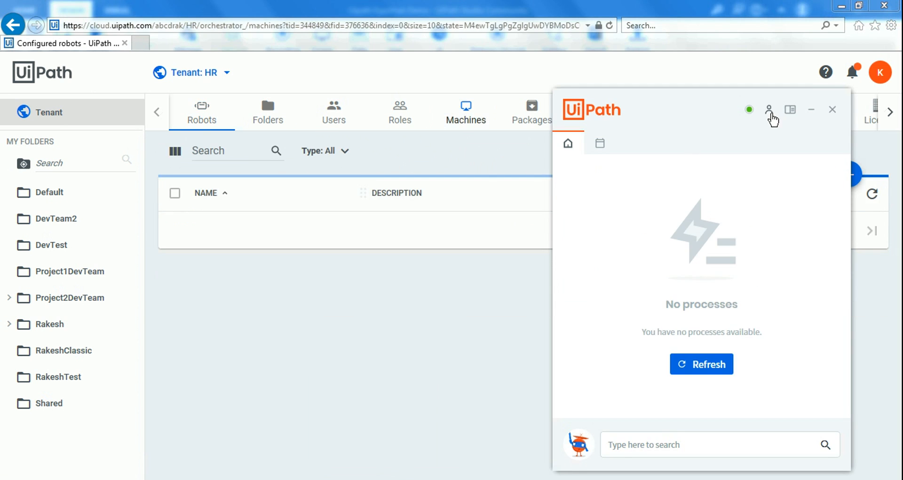
click(299, 428)
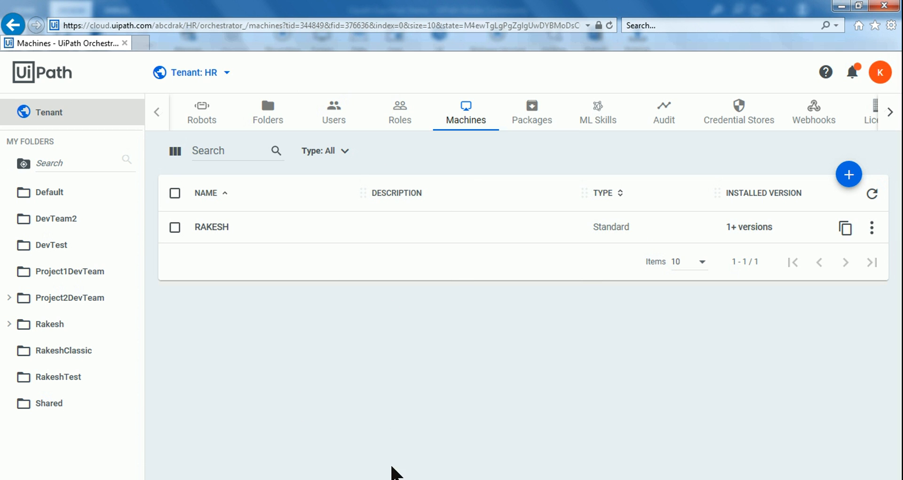
mouse_move(389, 473)
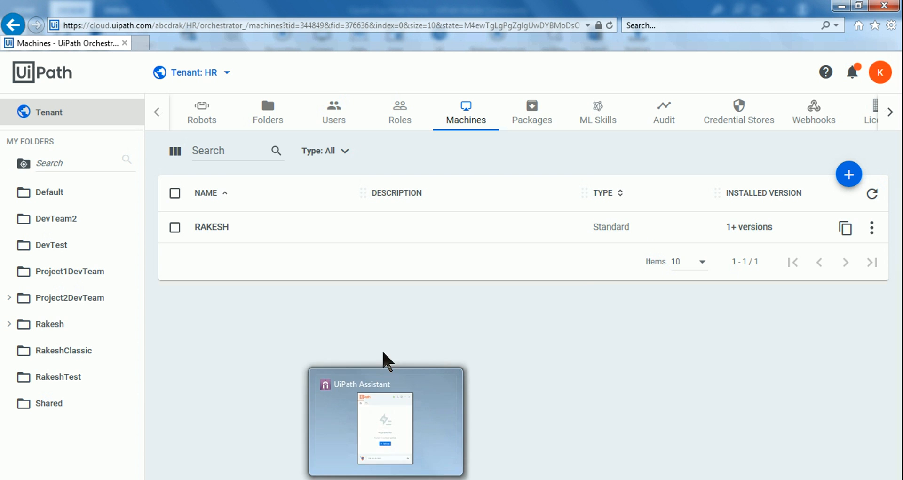
click(397, 411)
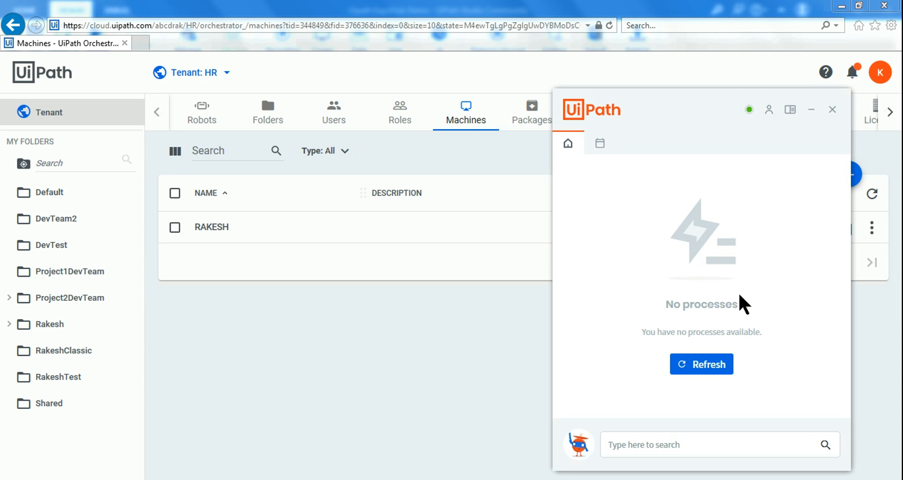
click(426, 371)
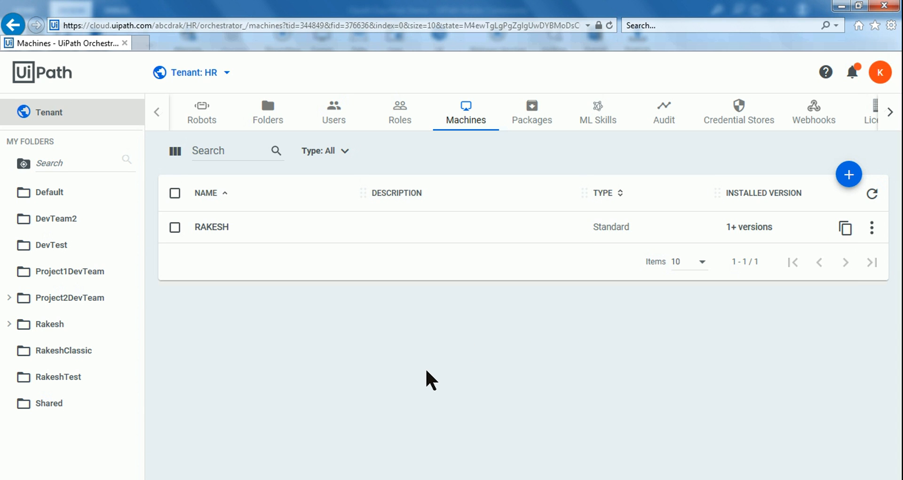